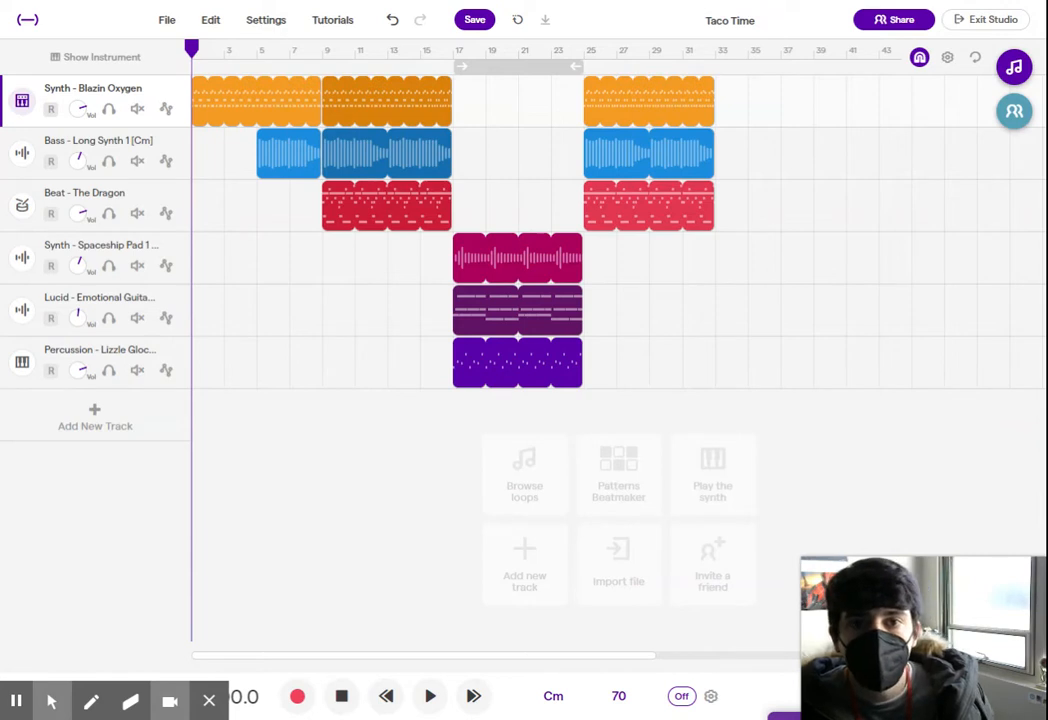
- Play back the song from around bar 10 and from the section change at bar 17
{"action": "left_click", "coordinate": [339, 51]}
{"action": "key", "text": "space"}
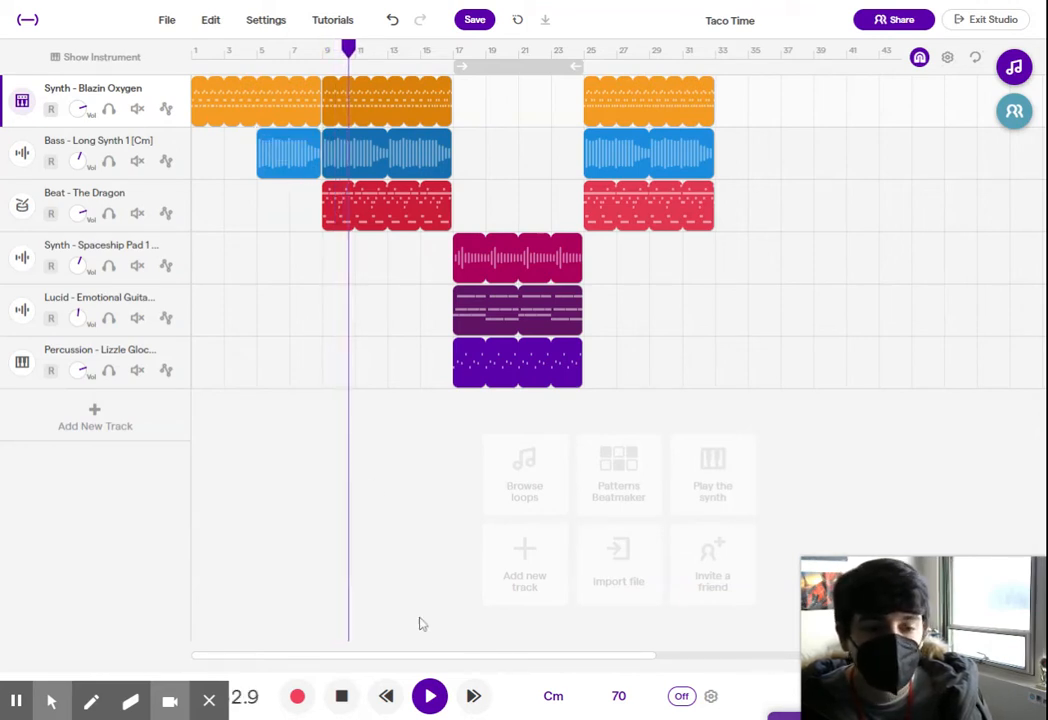
{"action": "left_click", "coordinate": [463, 57]}
{"action": "left_click", "coordinate": [429, 696]}
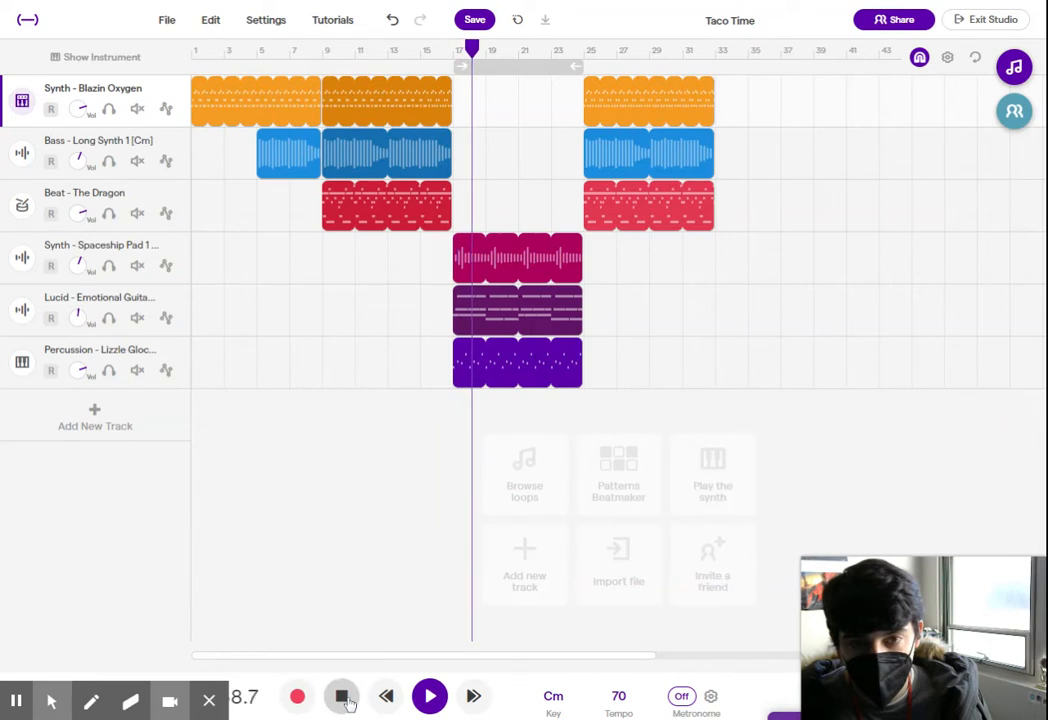
{"action": "key", "text": "space"}
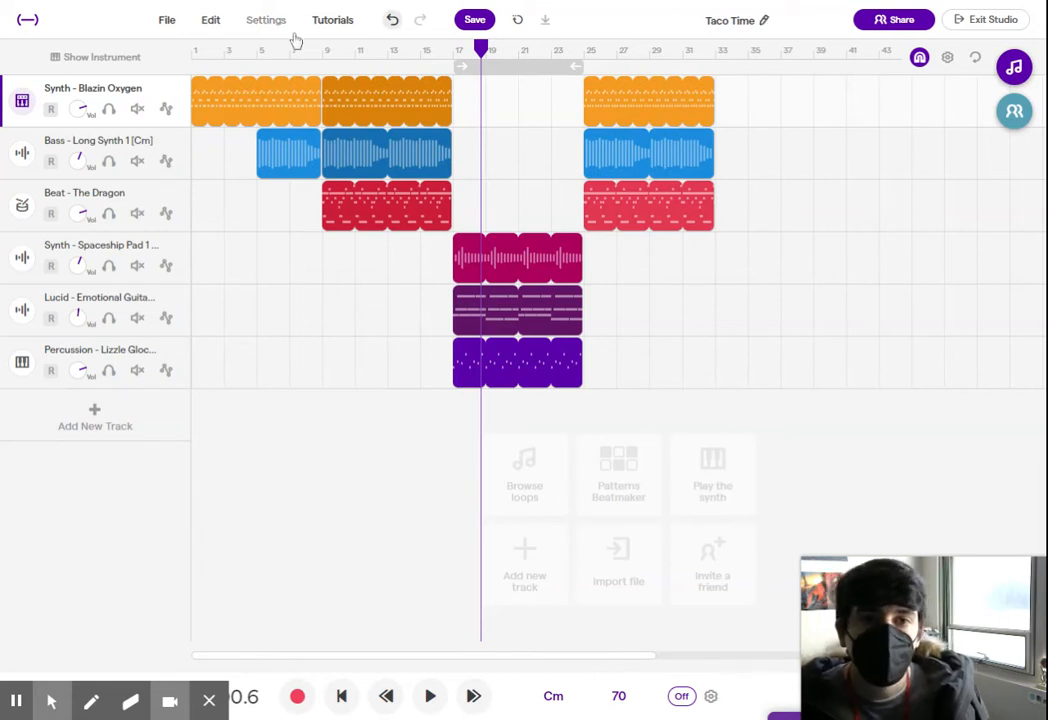
- Play the opening section from about bar 3 until just past the beat's entry at bar 9
{"action": "left_click", "coordinate": [229, 58]}
{"action": "left_click", "coordinate": [430, 695]}
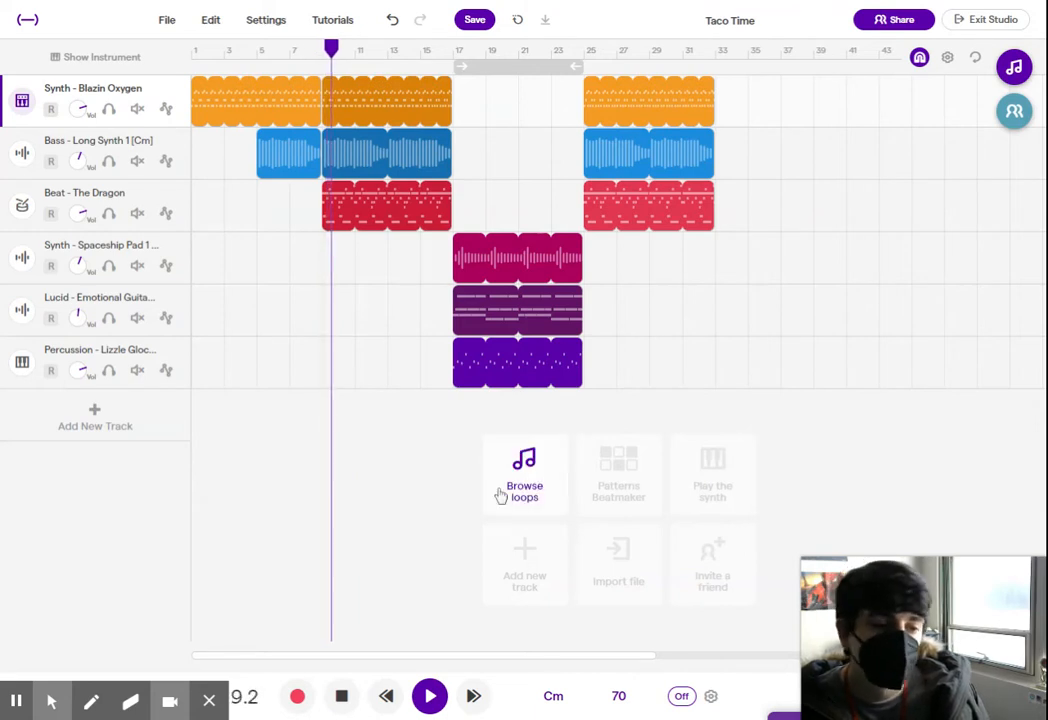
{"action": "key", "text": "space"}
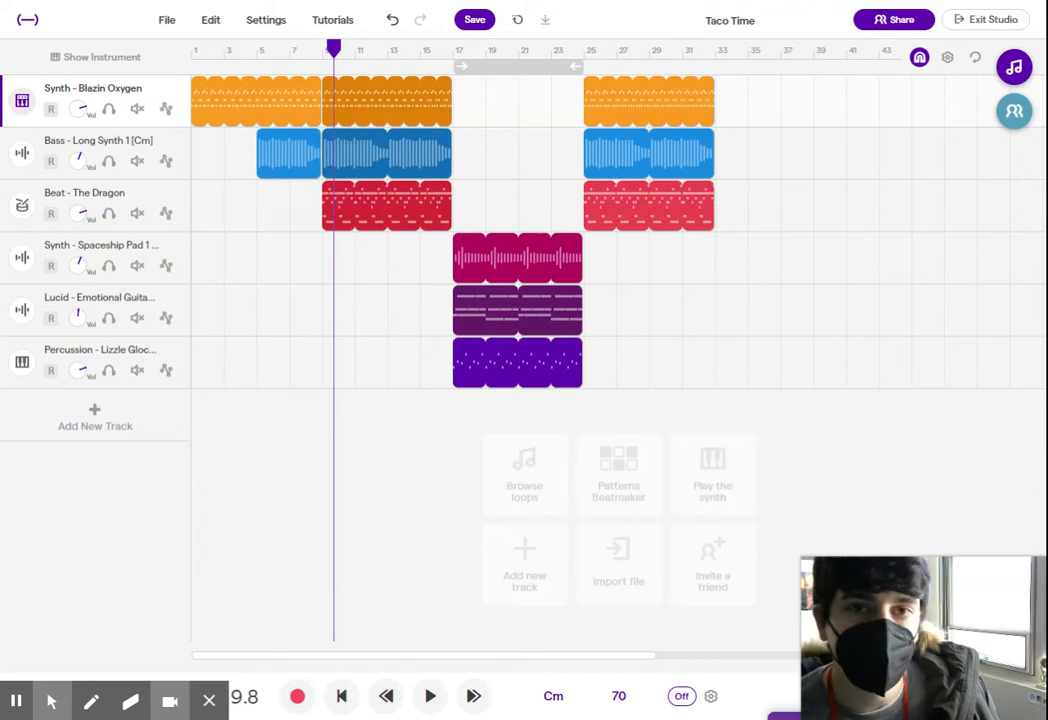
- Search the loop library for "build up"
{"action": "left_click", "coordinate": [1015, 70]}
{"action": "left_click", "coordinate": [1019, 102]}
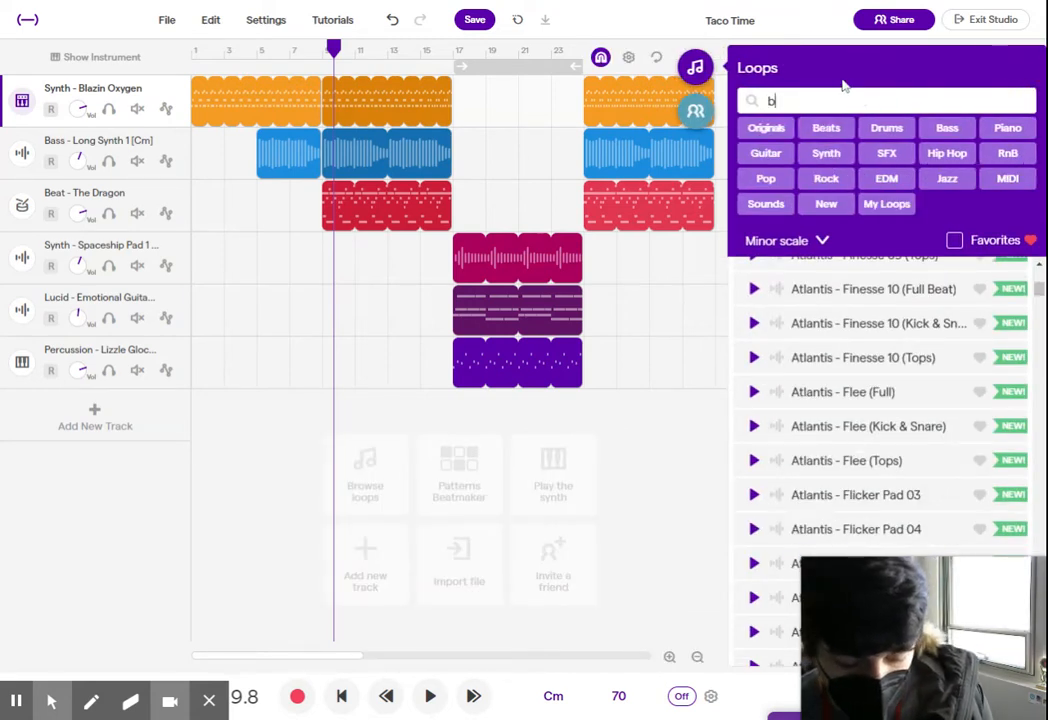
{"action": "type", "text": "build up"}
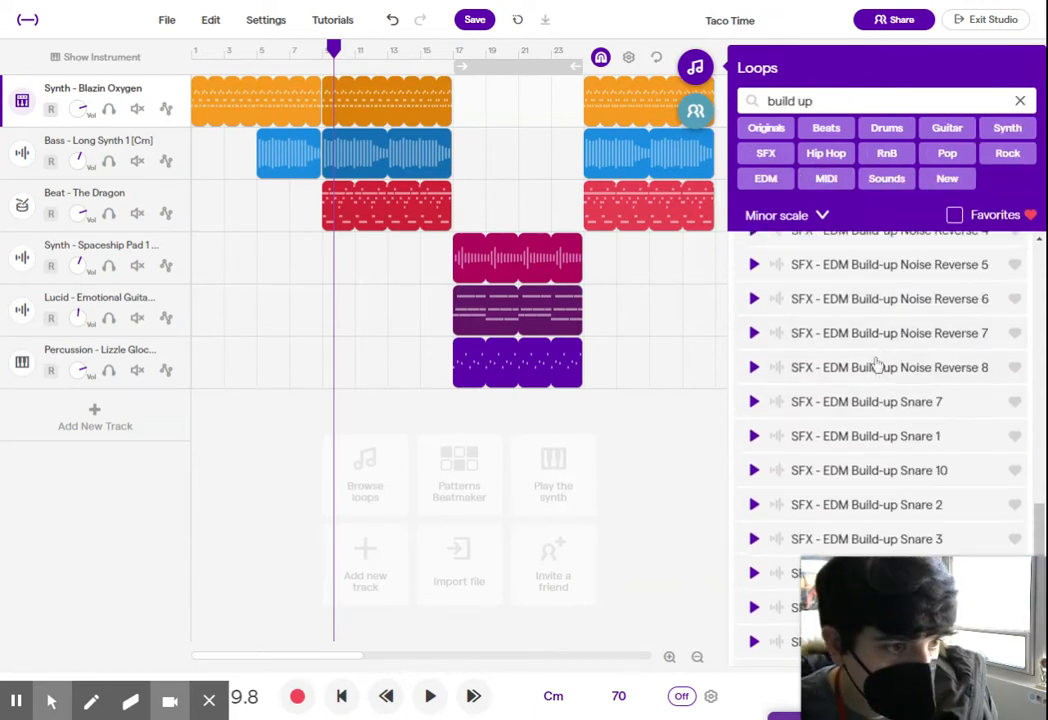
- Preview the EDM Build-up Noise Reverse 6 and Noise Reverse 1 loops, and add Noise Reverse 1 to a new track at bar 9
{"action": "scroll", "coordinate": [876, 365], "scroll_direction": "up", "scroll_amount": 1}
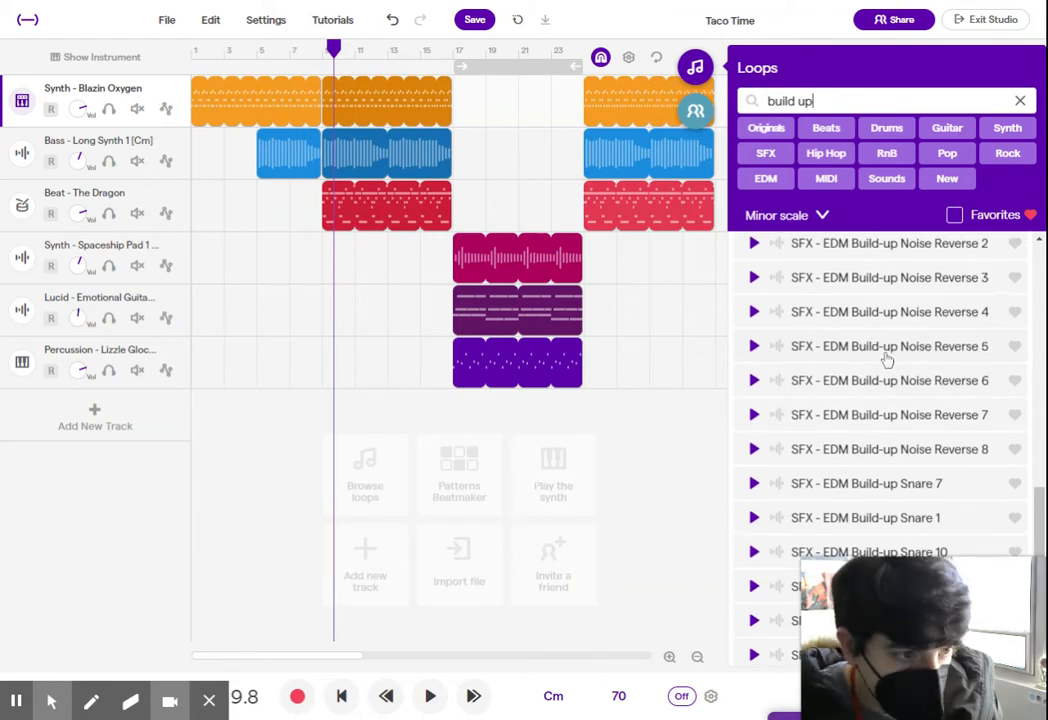
{"action": "left_click", "coordinate": [960, 389]}
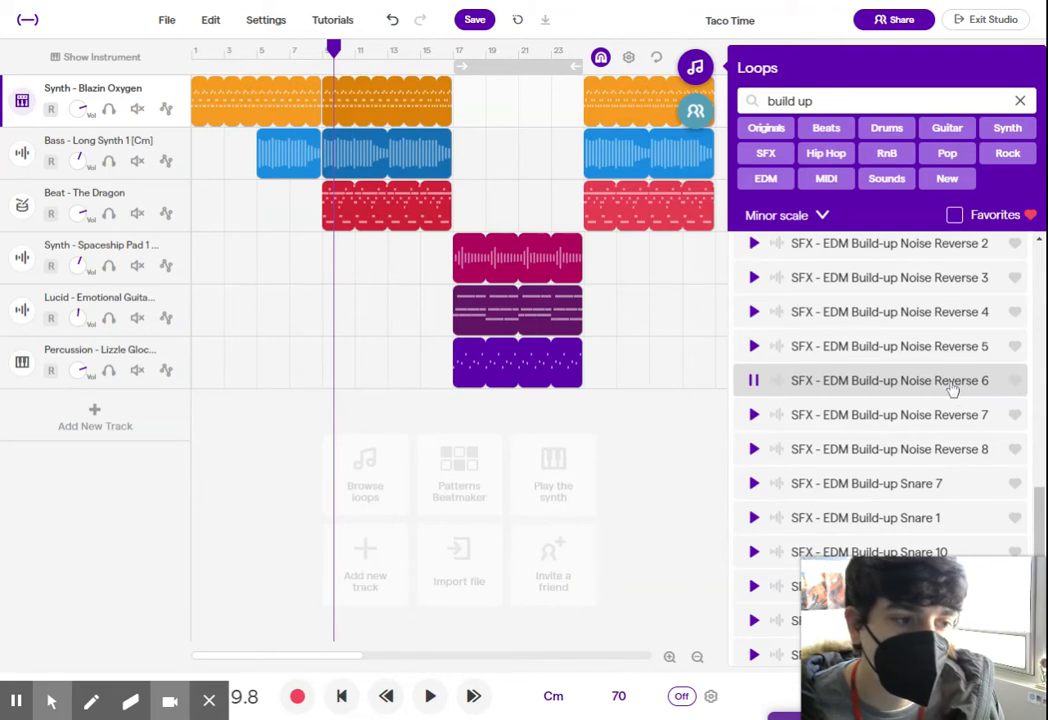
{"action": "scroll", "coordinate": [870, 370], "scroll_direction": "up", "scroll_amount": 1}
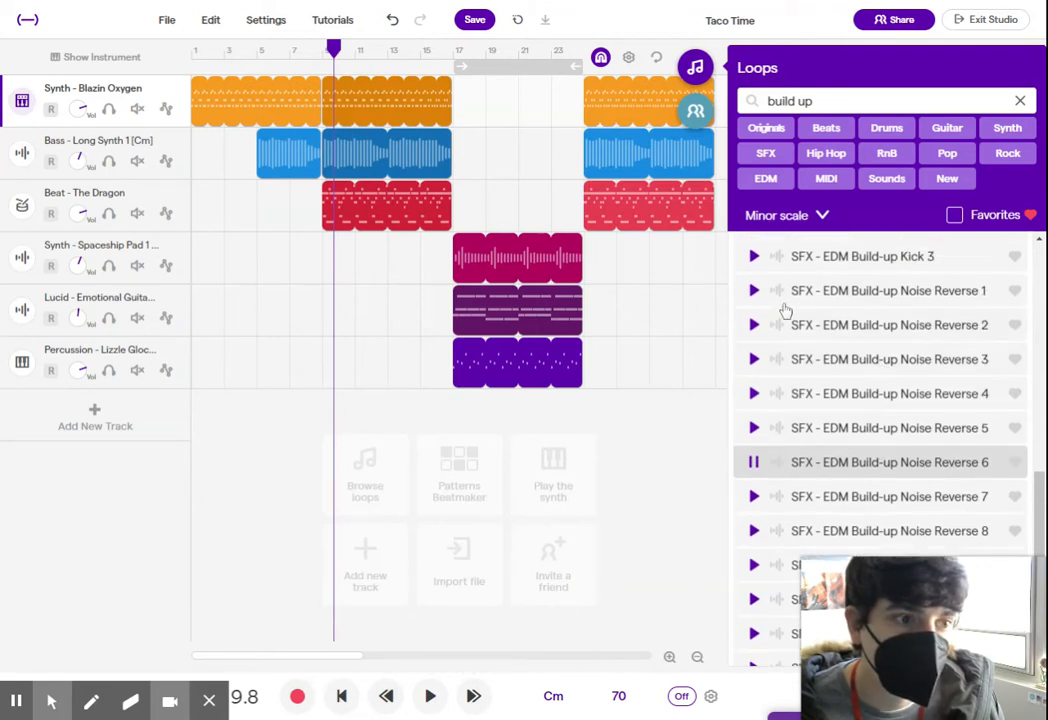
{"action": "left_click", "coordinate": [754, 300]}
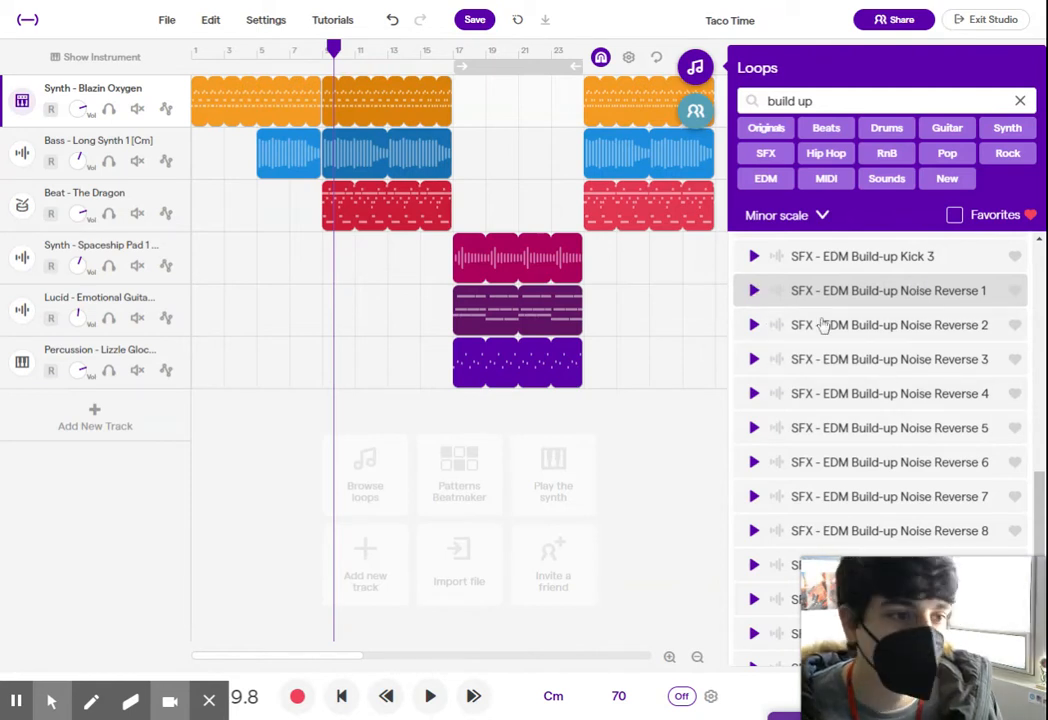
{"action": "left_click_drag", "start_coordinate": [940, 292], "coordinate": [357, 427]}
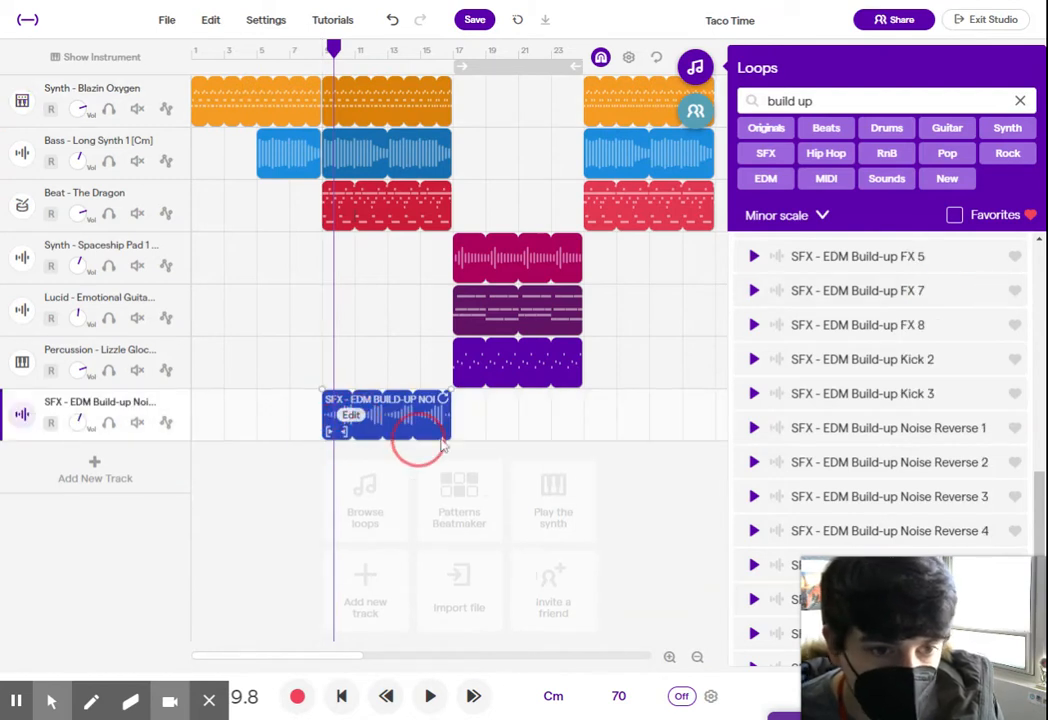
- With snapping off, split the Noise Reverse 1 region at the end of its first repetition and delete the remaining repeats
{"action": "scroll", "coordinate": [354, 470], "scroll_direction": "up", "scroll_amount": 3}
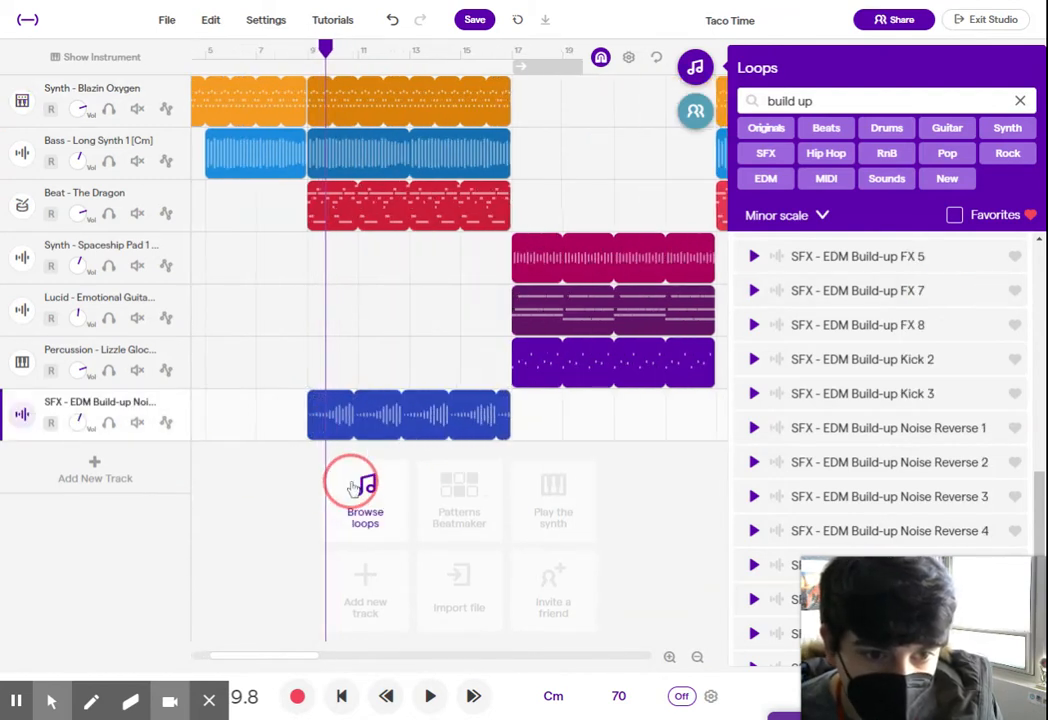
{"action": "left_click", "coordinate": [362, 48]}
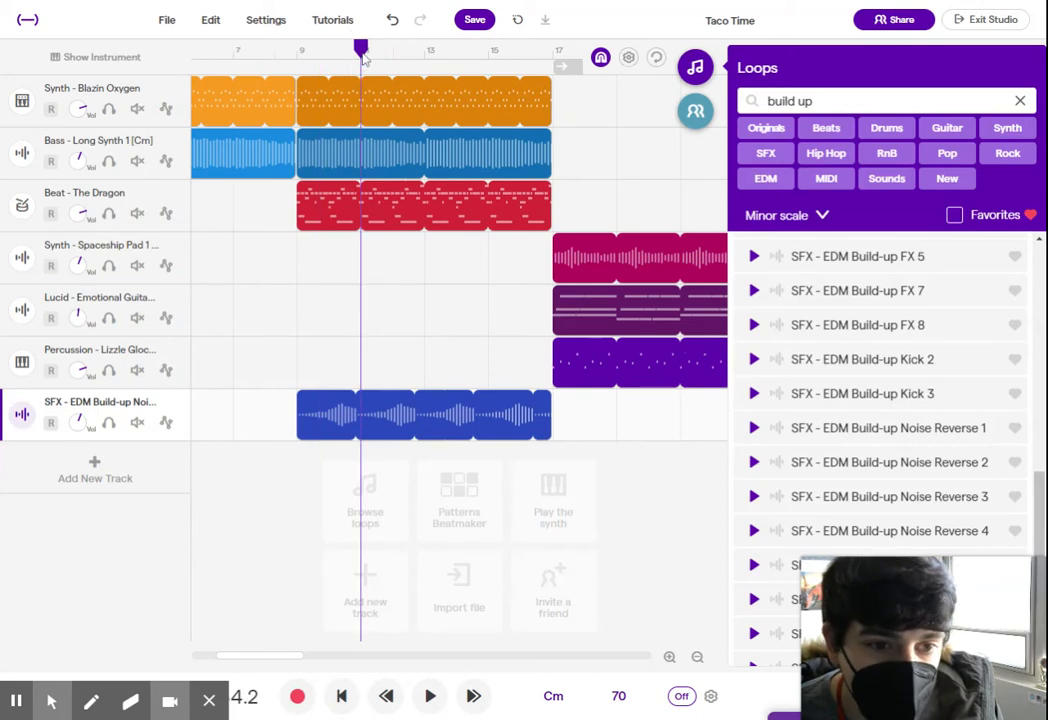
{"action": "scroll", "coordinate": [370, 480], "scroll_direction": "up", "scroll_amount": 3}
{"action": "left_click", "coordinate": [313, 50]}
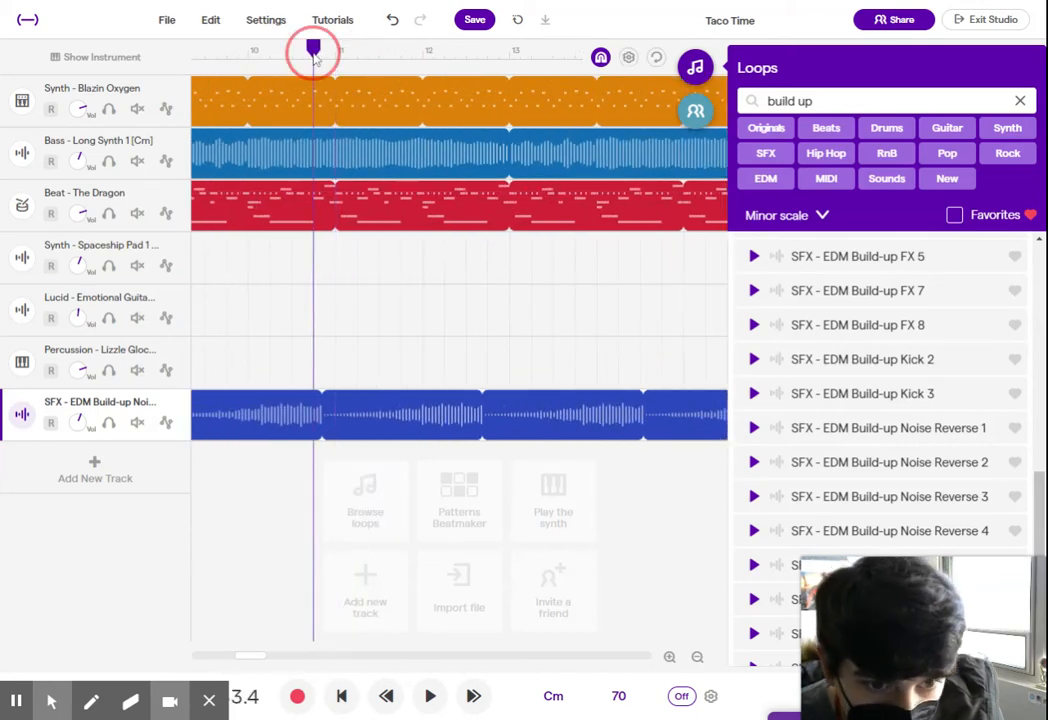
{"action": "left_click_drag", "start_coordinate": [317, 55], "coordinate": [326, 52]}
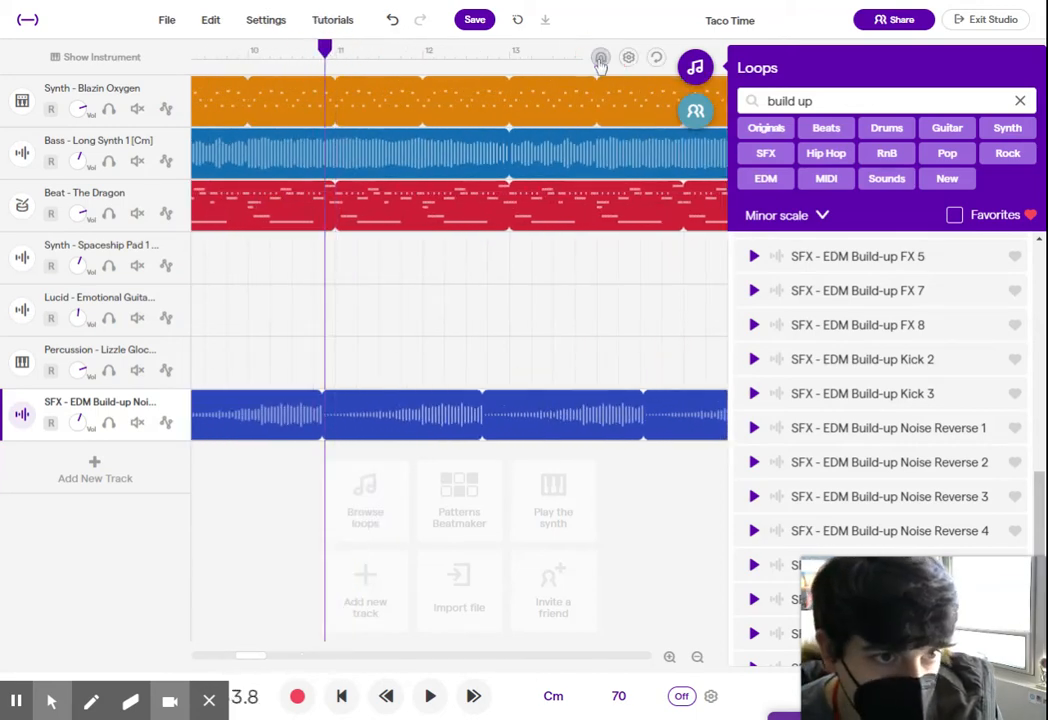
{"action": "left_click_drag", "start_coordinate": [331, 57], "coordinate": [325, 51]}
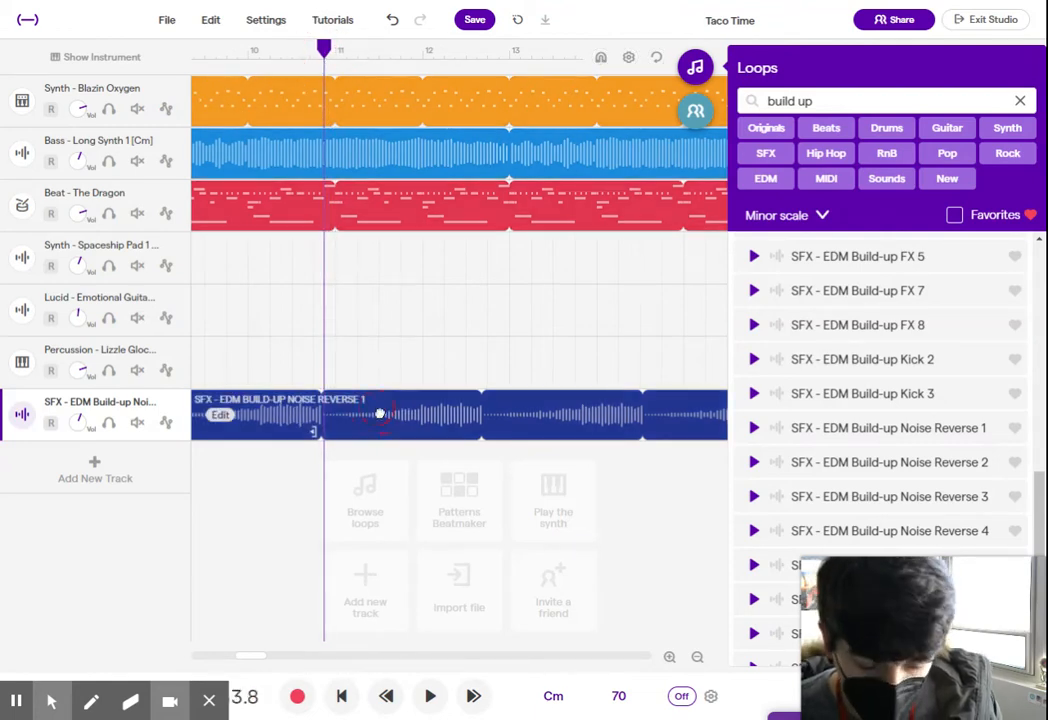
{"action": "scroll", "coordinate": [396, 350], "scroll_direction": "down", "scroll_amount": 2}
{"action": "scroll", "coordinate": [398, 347], "scroll_direction": "down", "scroll_amount": 5}
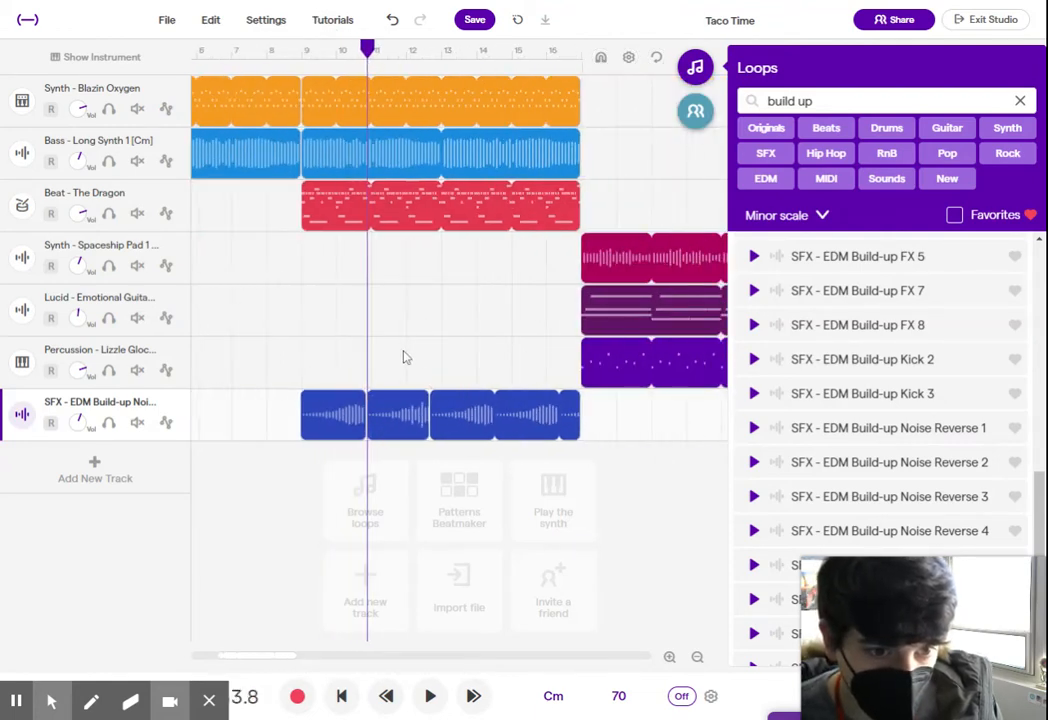
{"action": "left_click_drag", "start_coordinate": [405, 353], "coordinate": [547, 480]}
{"action": "key", "text": "Delete"}
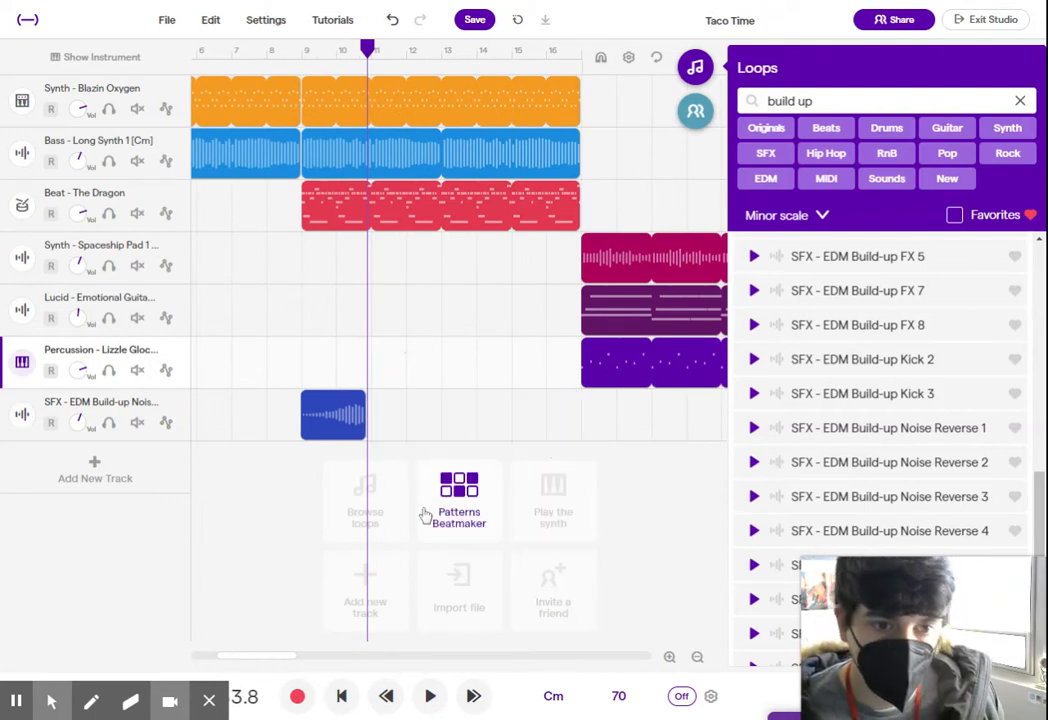
- Try moving the build-up clip with snapping on and off, and leave snapping enabled
{"action": "left_click", "coordinate": [602, 61]}
{"action": "left_click_drag", "start_coordinate": [342, 433], "coordinate": [372, 384]}
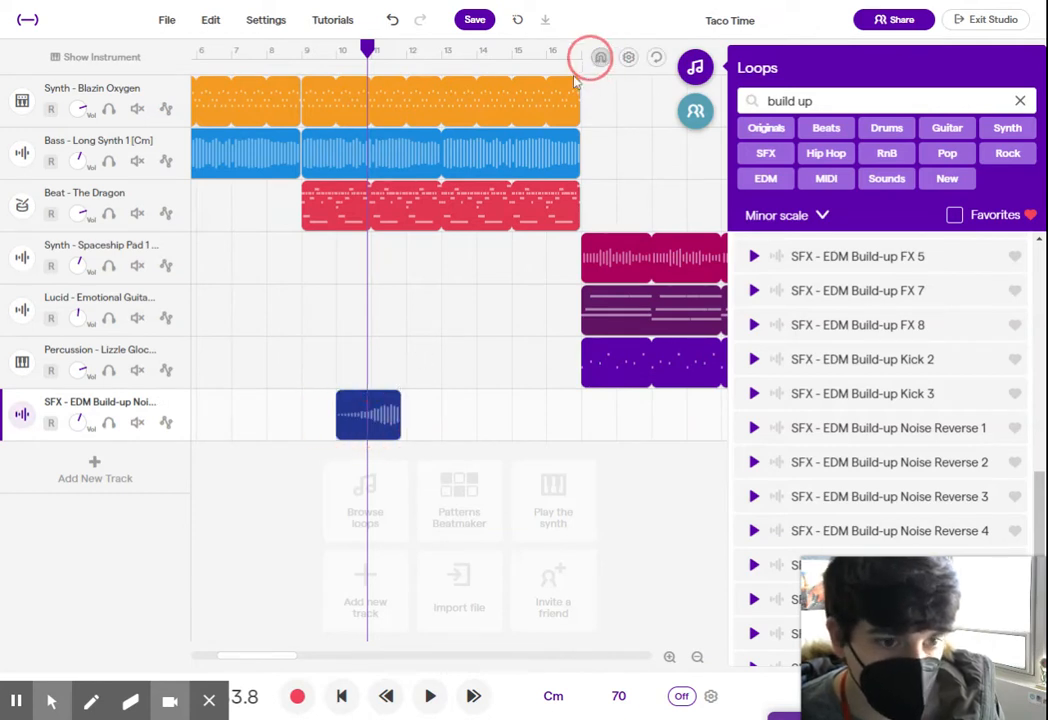
{"action": "mouse_move", "coordinate": [363, 441]}
{"action": "left_mouse_down"}
{"action": "mouse_move", "coordinate": [374, 444]}
{"action": "mouse_move", "coordinate": [353, 443]}
{"action": "left_mouse_up"}
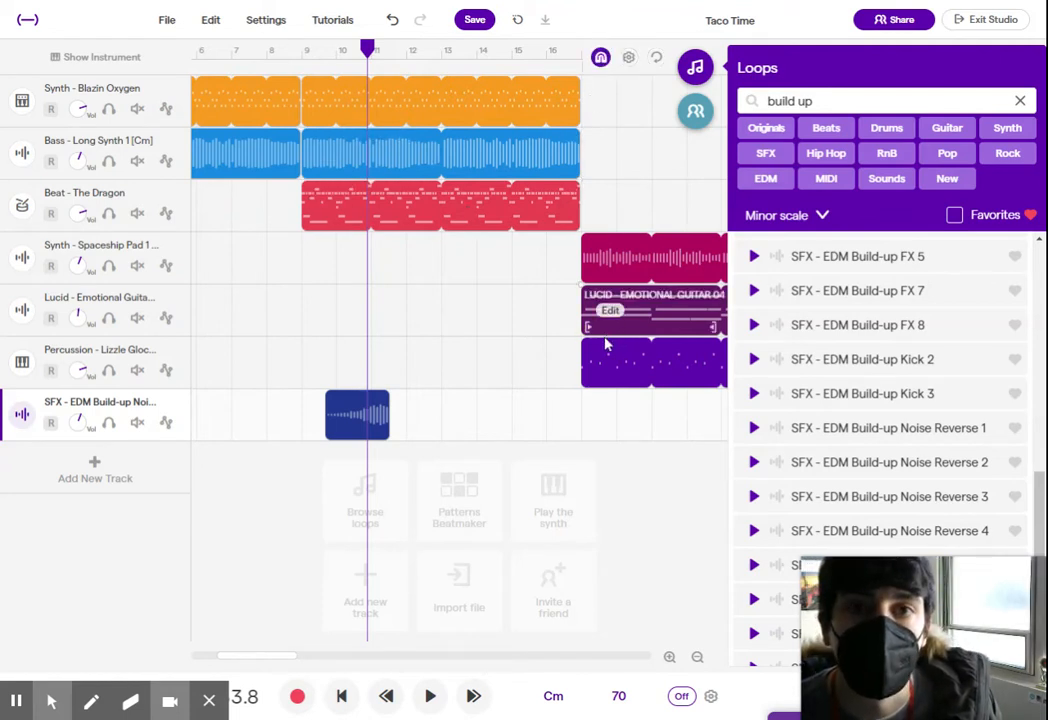
{"action": "left_click", "coordinate": [601, 58]}
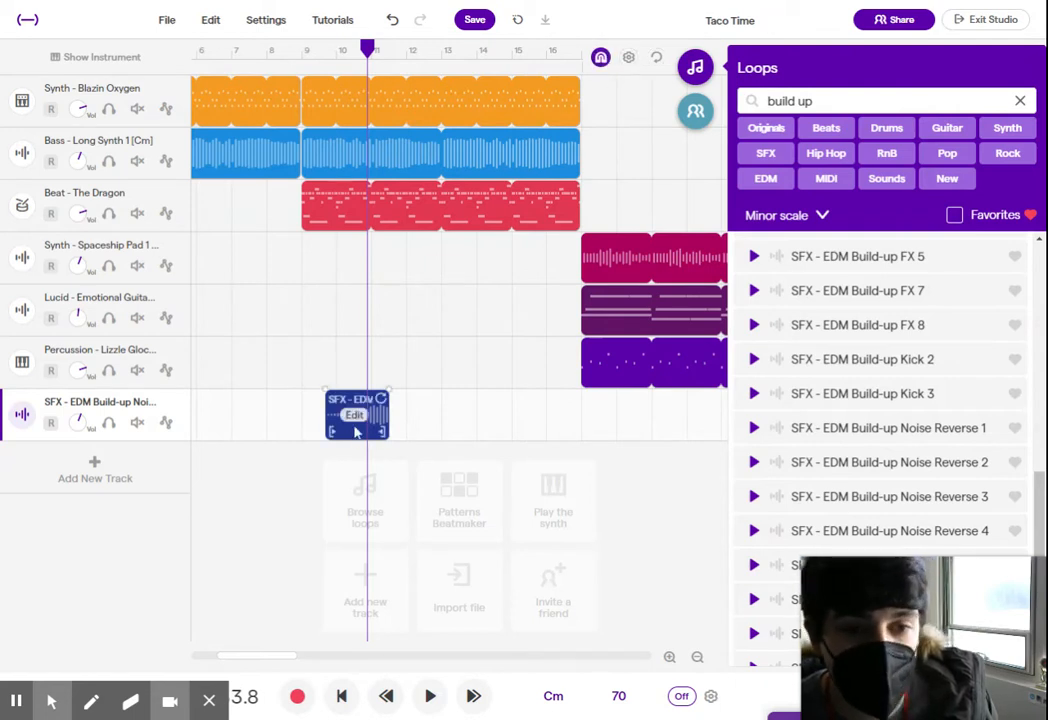
- Move the build-up clip earlier so it ends at about bar 9, where the beat enters
{"action": "left_click_drag", "start_coordinate": [370, 430], "coordinate": [299, 442]}
{"action": "scroll", "coordinate": [287, 440], "scroll_direction": "up", "scroll_amount": 5}
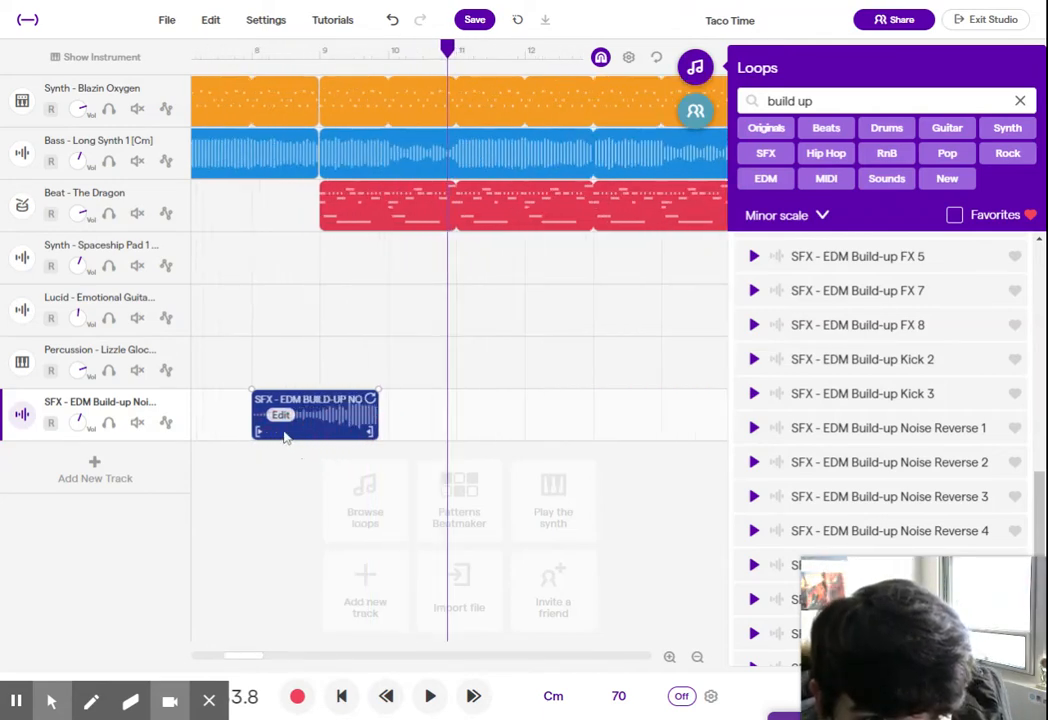
{"action": "left_click_drag", "start_coordinate": [370, 441], "coordinate": [332, 458]}
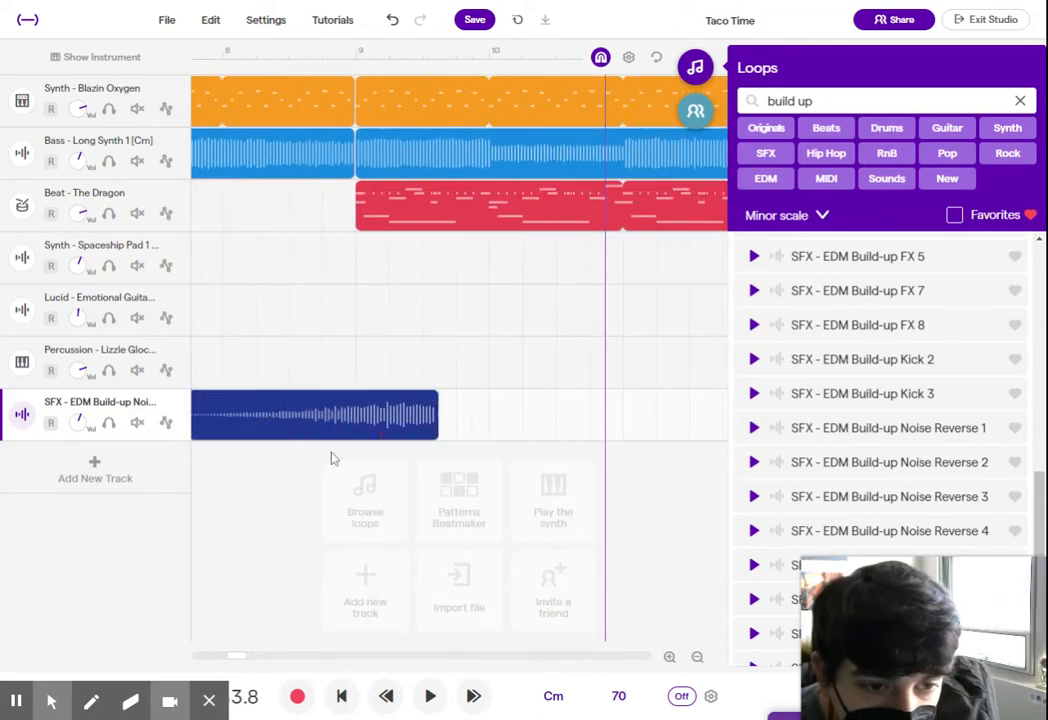
{"action": "scroll", "coordinate": [320, 471], "scroll_direction": "up", "scroll_amount": 2}
{"action": "scroll", "coordinate": [333, 355], "scroll_direction": "down", "scroll_amount": 4}
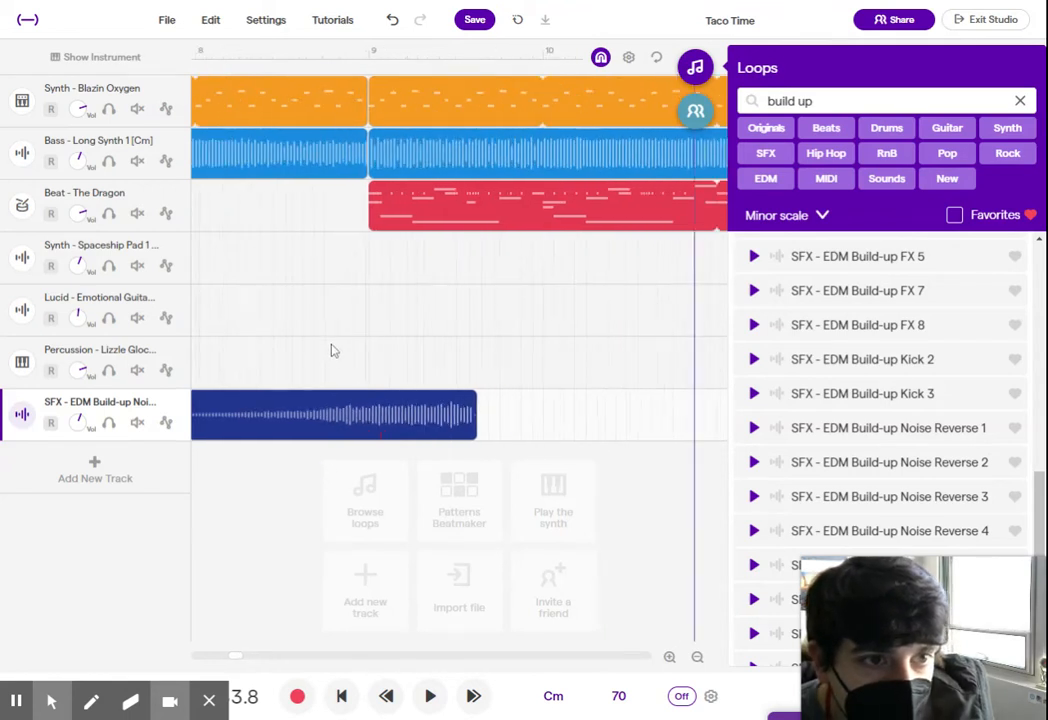
{"action": "mouse_move", "coordinate": [362, 437]}
{"action": "left_mouse_down"}
{"action": "mouse_move", "coordinate": [313, 440]}
{"action": "mouse_move", "coordinate": [343, 438]}
{"action": "left_mouse_up"}
{"action": "scroll", "coordinate": [342, 432], "scroll_direction": "up", "scroll_amount": 2}
{"action": "scroll", "coordinate": [342, 432], "scroll_direction": "down", "scroll_amount": 1}
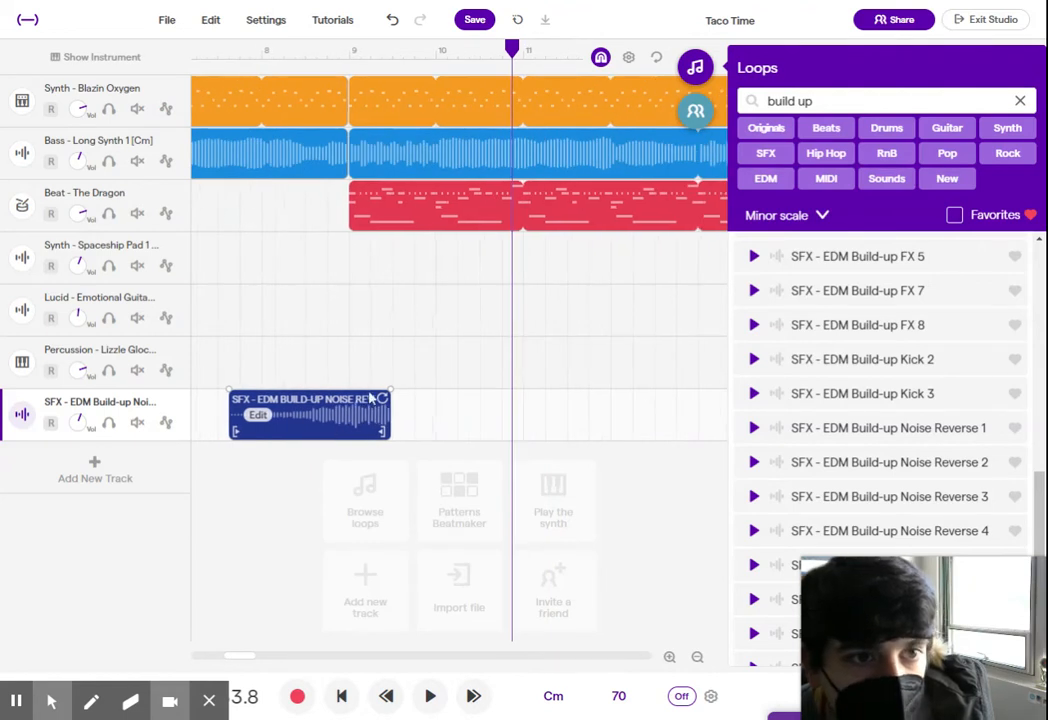
{"action": "scroll", "coordinate": [406, 375], "scroll_direction": "up", "scroll_amount": 3}
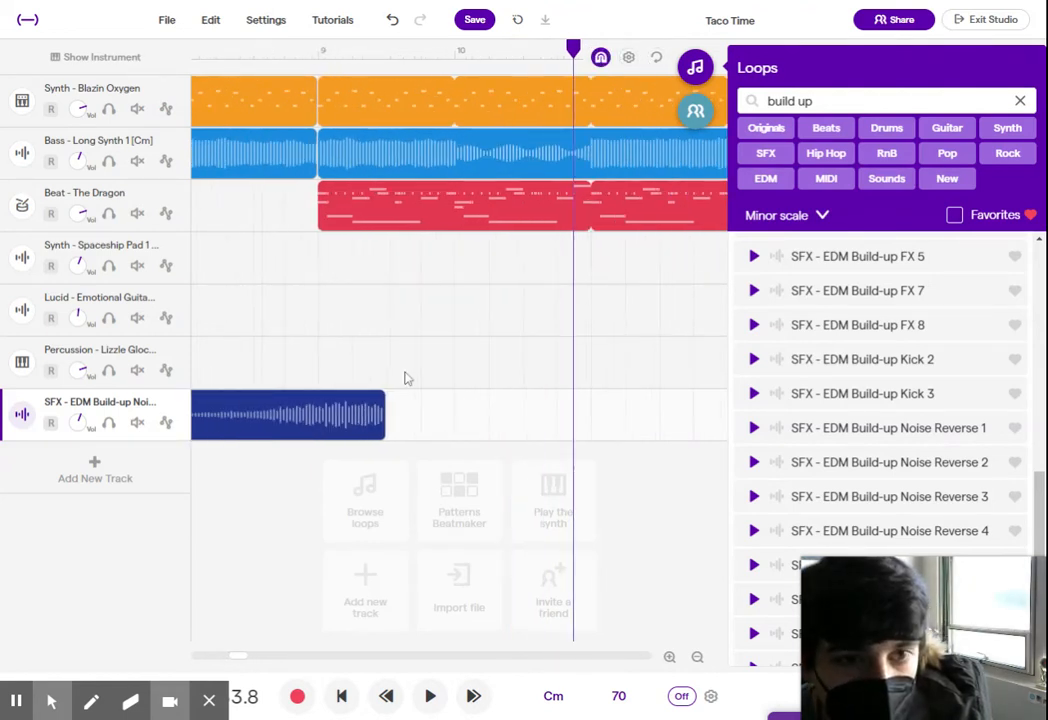
{"action": "left_click", "coordinate": [298, 53]}
{"action": "left_click_drag", "start_coordinate": [327, 428], "coordinate": [270, 433]}
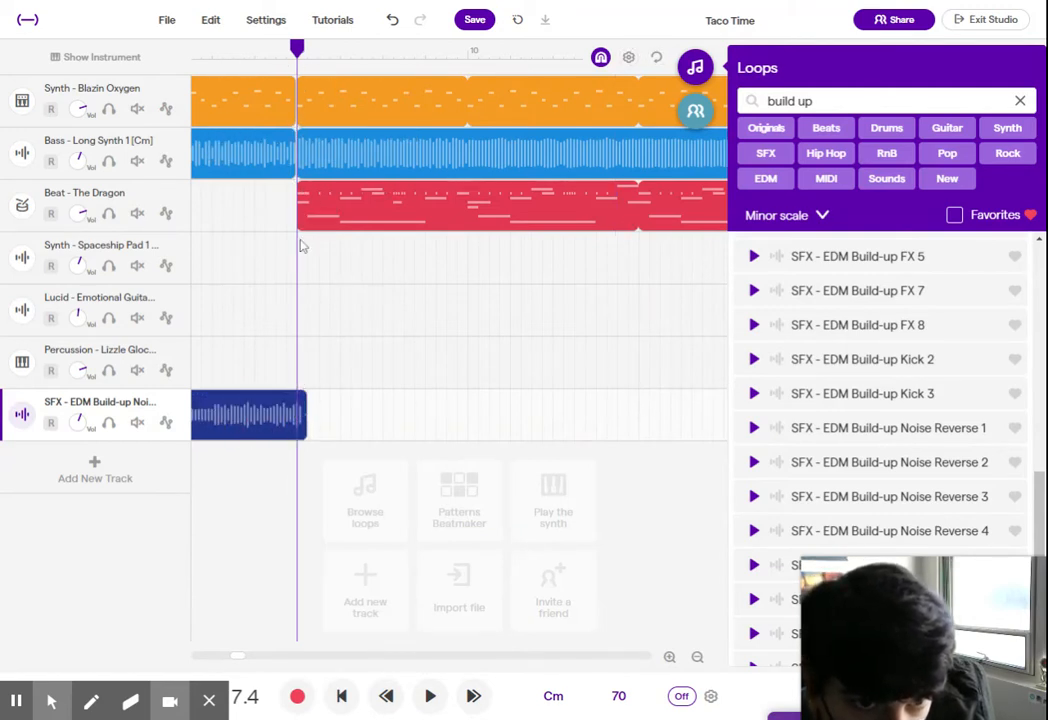
{"action": "scroll", "coordinate": [297, 428], "scroll_direction": "up", "scroll_amount": 5}
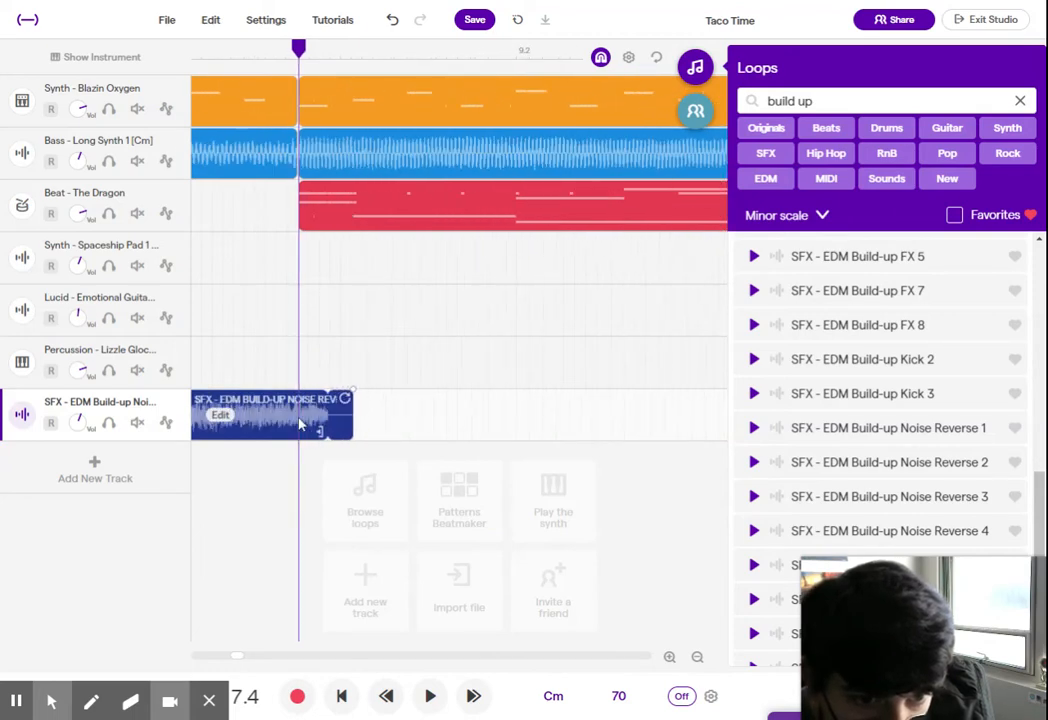
{"action": "scroll", "coordinate": [298, 423], "scroll_direction": "down", "scroll_amount": 10}
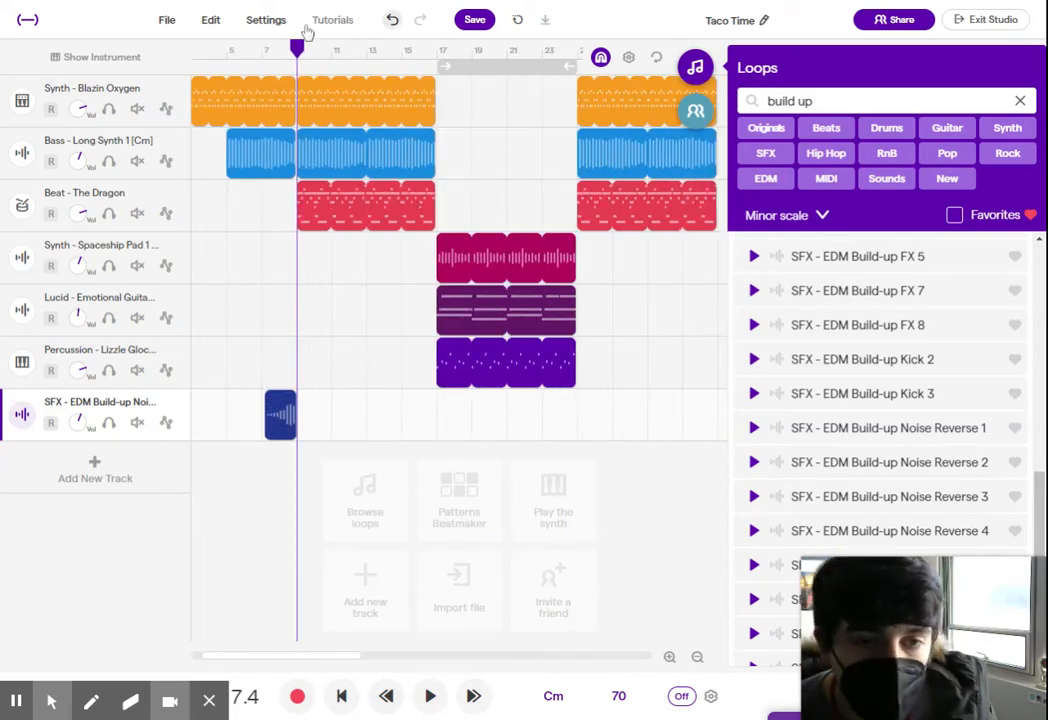
- Play back the build-up from about bar 5 until just past the start of bar 9
{"action": "left_click", "coordinate": [239, 54]}
{"action": "key", "text": "space"}
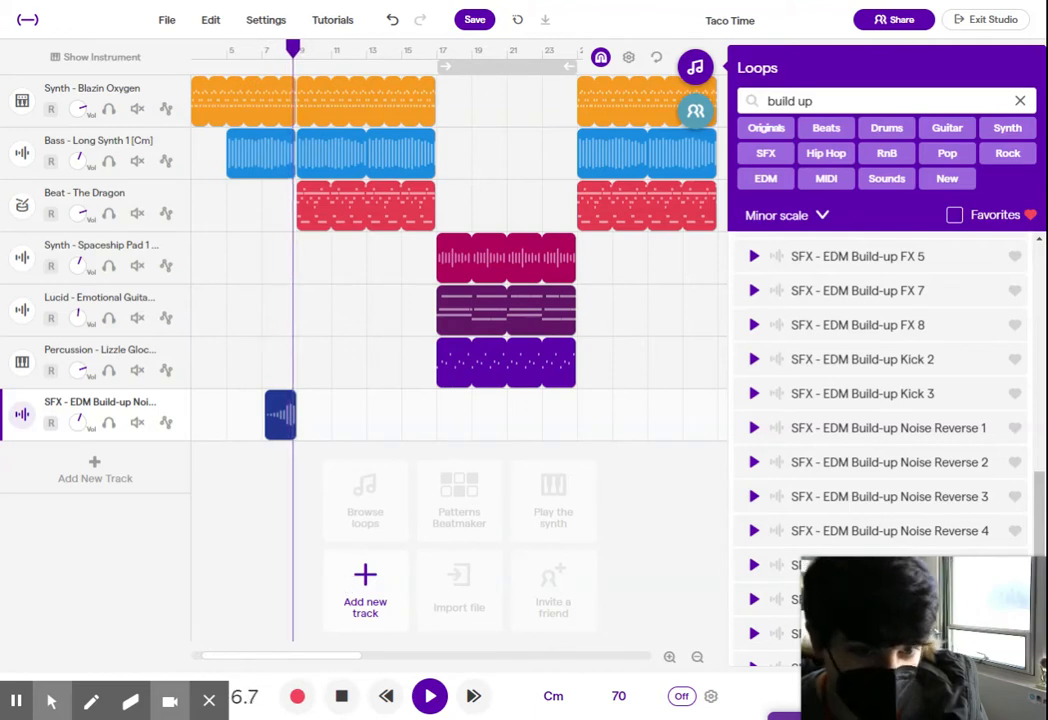
{"action": "key", "text": "space"}
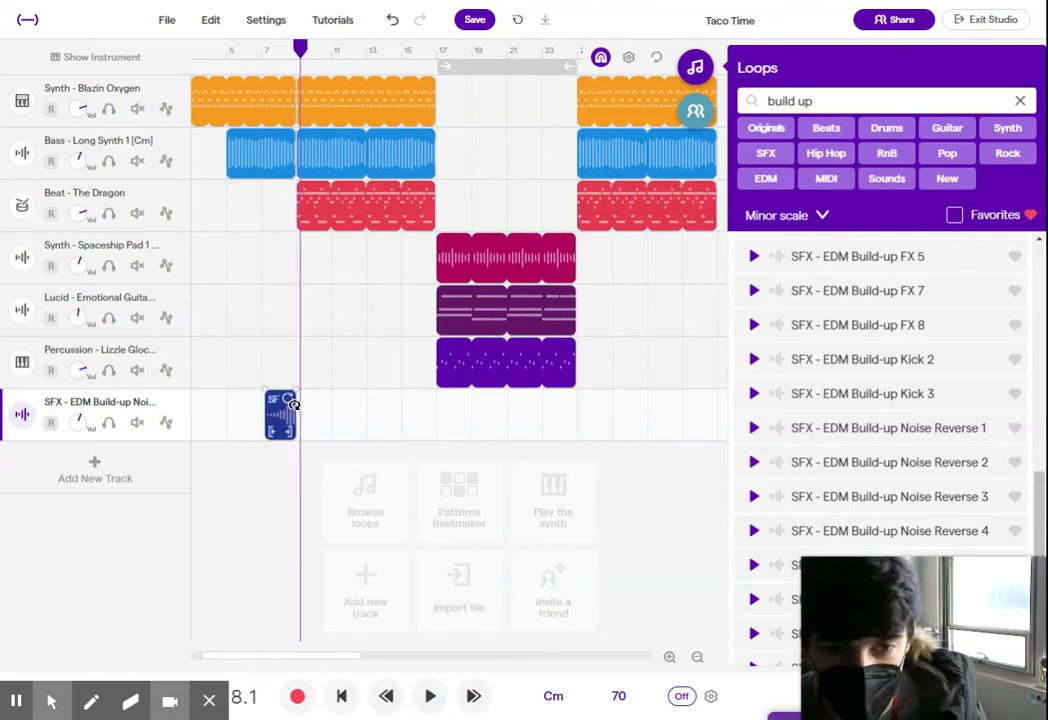
- Move the build-up clip later so it overlaps the beat by about half a bar, and fade it out from about bar 9
{"action": "scroll", "coordinate": [285, 428], "scroll_direction": "up", "scroll_amount": 5}
{"action": "scroll", "coordinate": [285, 438], "scroll_direction": "up", "scroll_amount": 3}
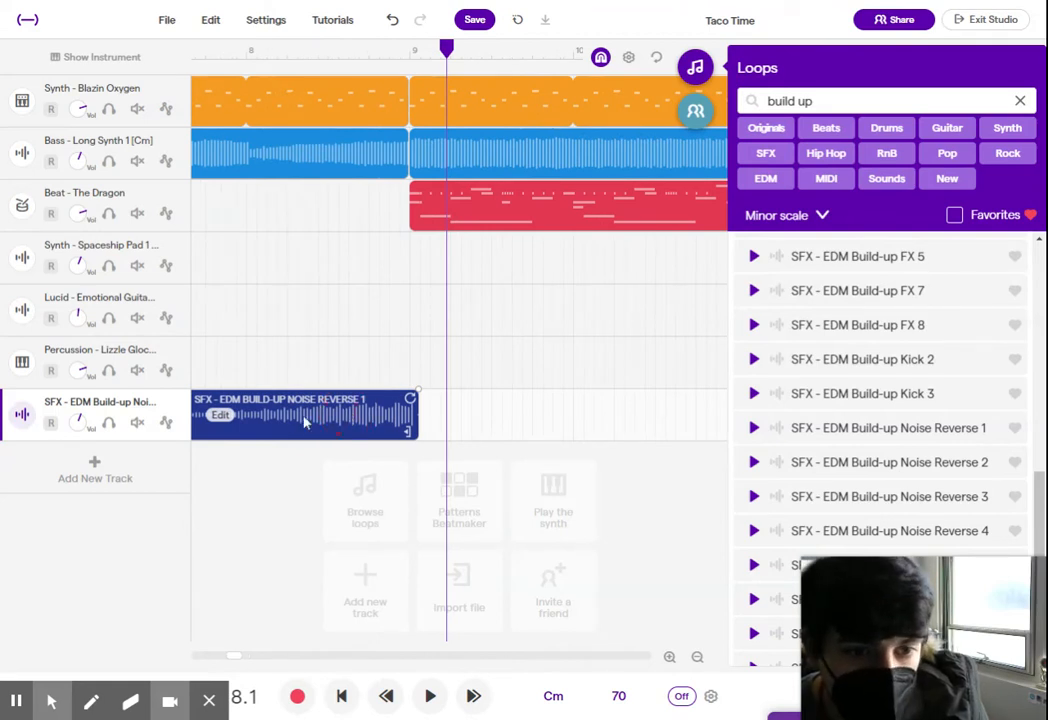
{"action": "left_click_drag", "start_coordinate": [347, 420], "coordinate": [391, 428]}
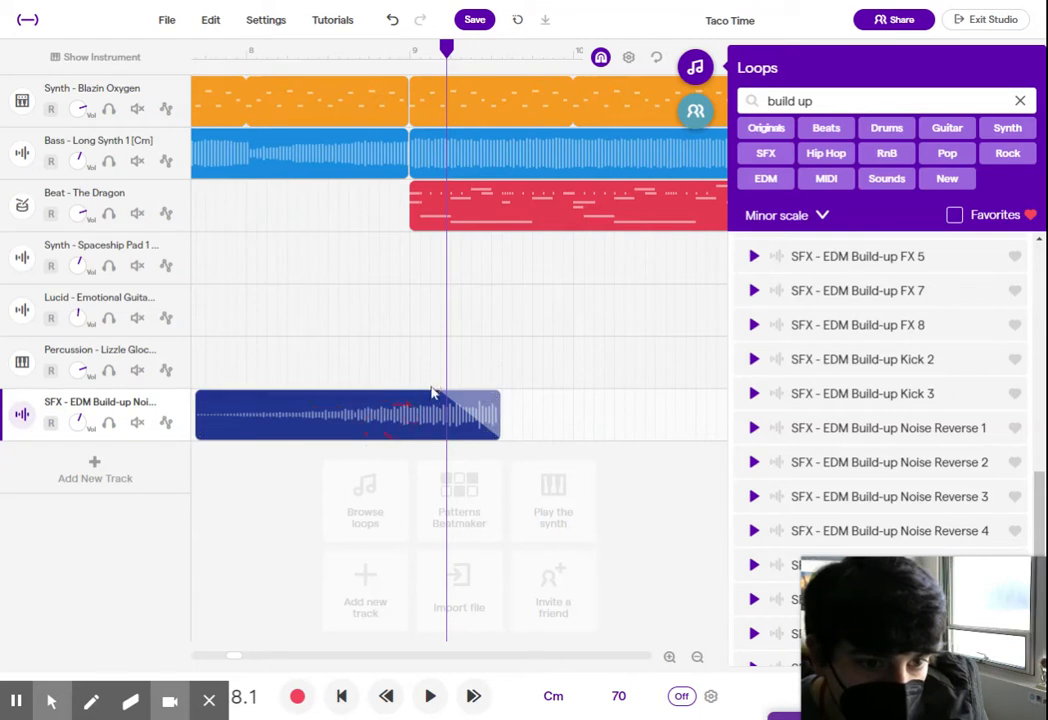
{"action": "left_click", "coordinate": [425, 390]}
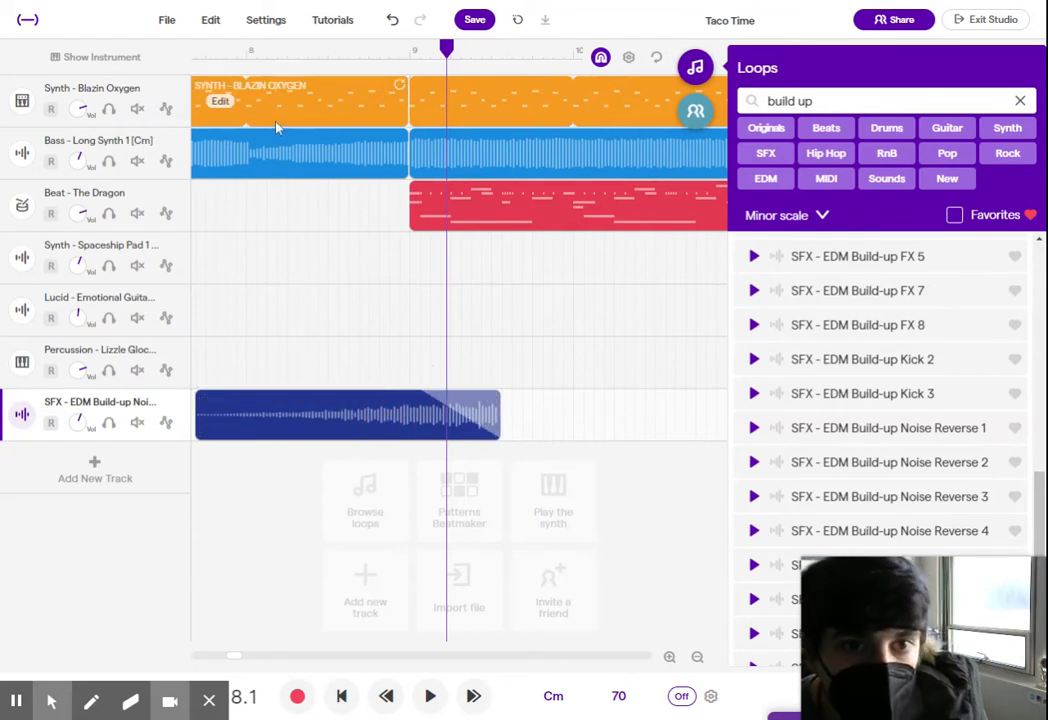
- Play back the build-up from about bar 8 until just past bar 9, and lower the build-up track's volume
{"action": "left_click", "coordinate": [246, 48]}
{"action": "key", "text": "space"}
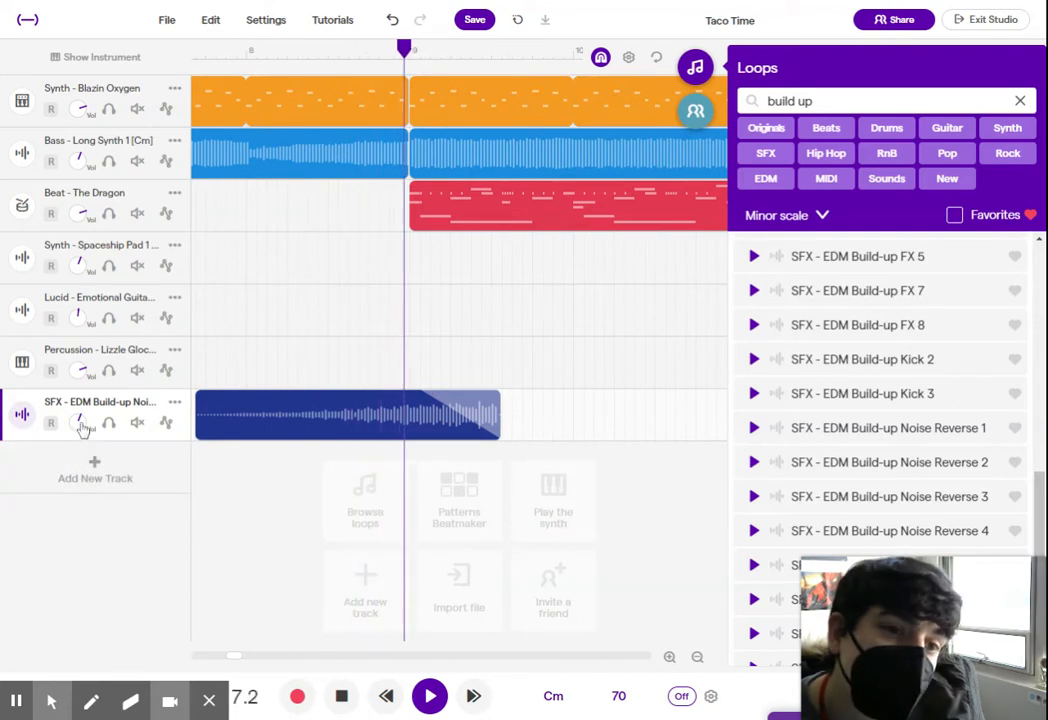
{"action": "key", "text": "space"}
{"action": "mouse_move", "coordinate": [78, 424]}
{"action": "left_mouse_down"}
{"action": "mouse_move", "coordinate": [75, 443]}
{"action": "mouse_move", "coordinate": [77, 427]}
{"action": "left_mouse_up"}
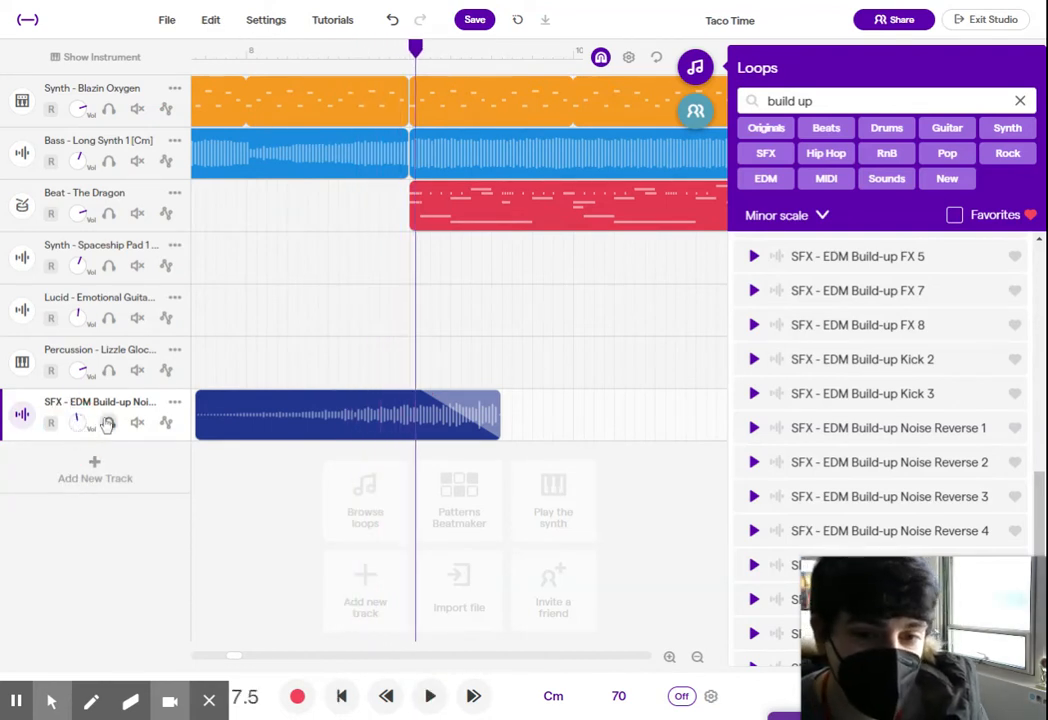
- Search the loop library for "bass drop slam" and preview SFX - Bass Drop Slam 1, 4, 8 and 5
{"action": "scroll", "coordinate": [326, 420], "scroll_direction": "down", "scroll_amount": 5}
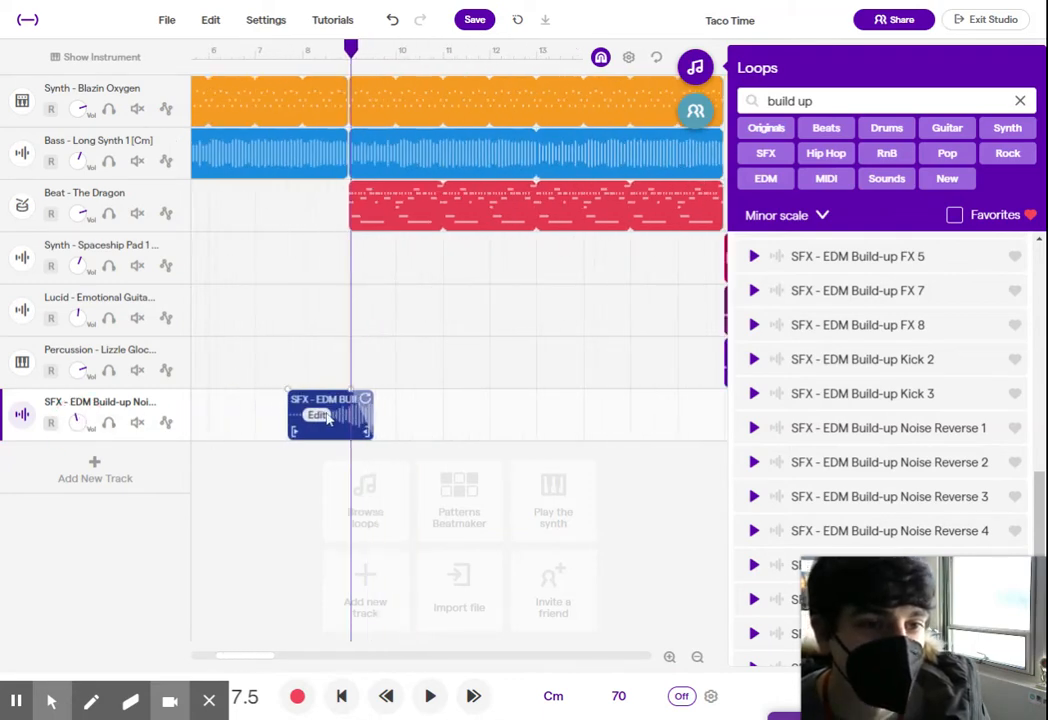
{"action": "scroll", "coordinate": [328, 418], "scroll_direction": "down", "scroll_amount": 3}
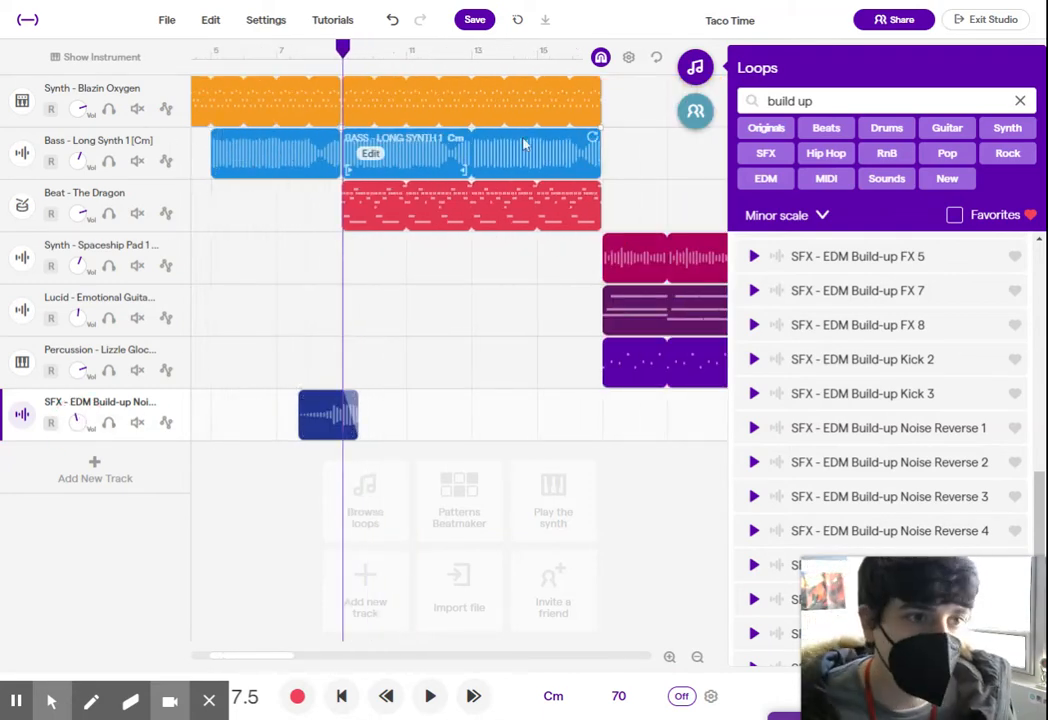
{"action": "left_click", "coordinate": [1020, 102]}
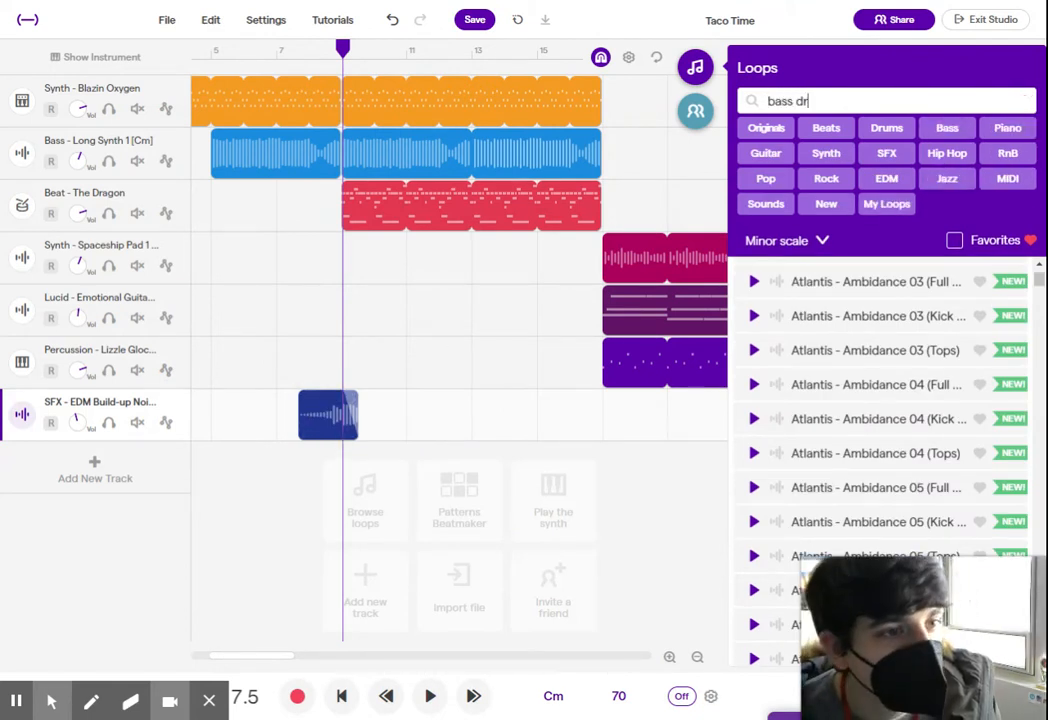
{"action": "key", "text": "Return"}
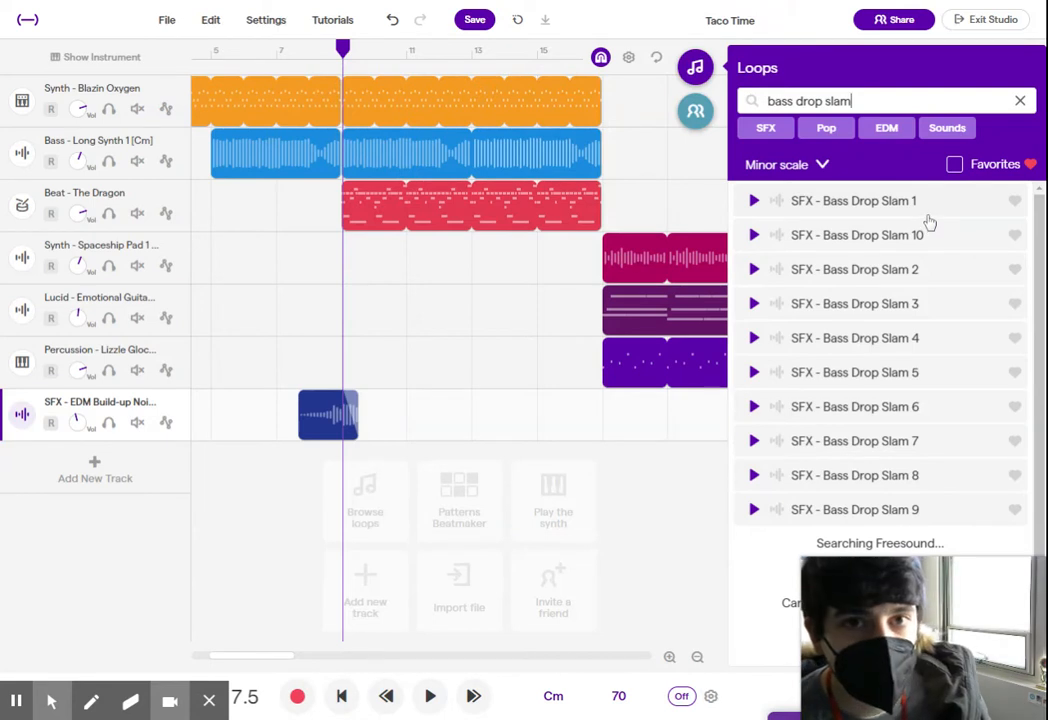
{"action": "left_click", "coordinate": [754, 202]}
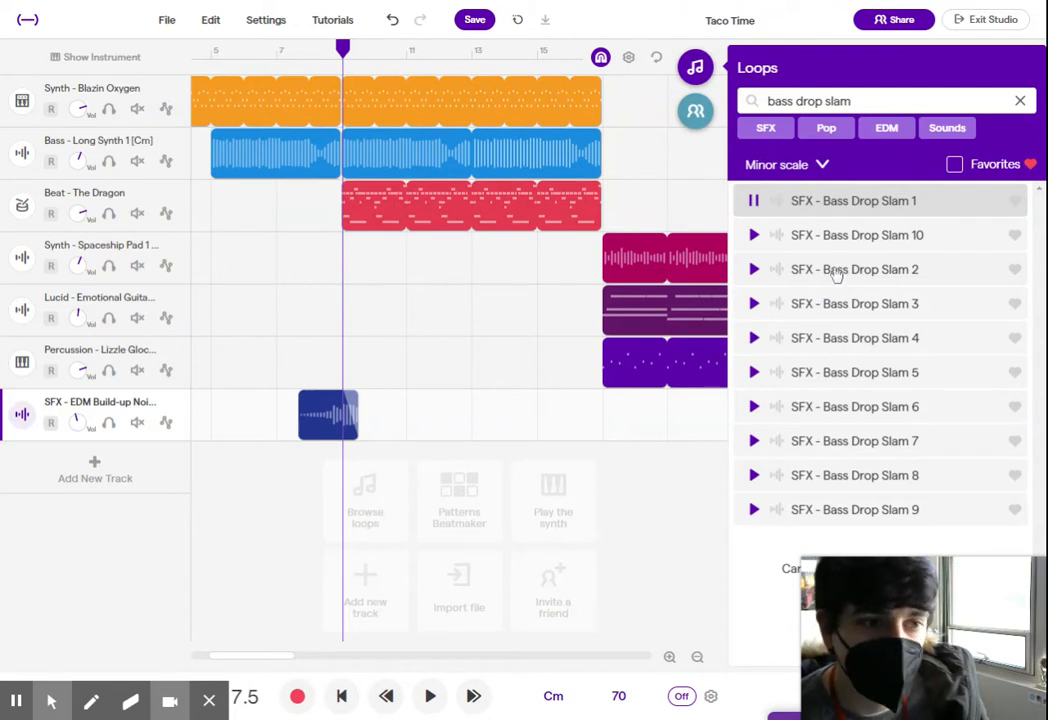
{"action": "left_click", "coordinate": [756, 339]}
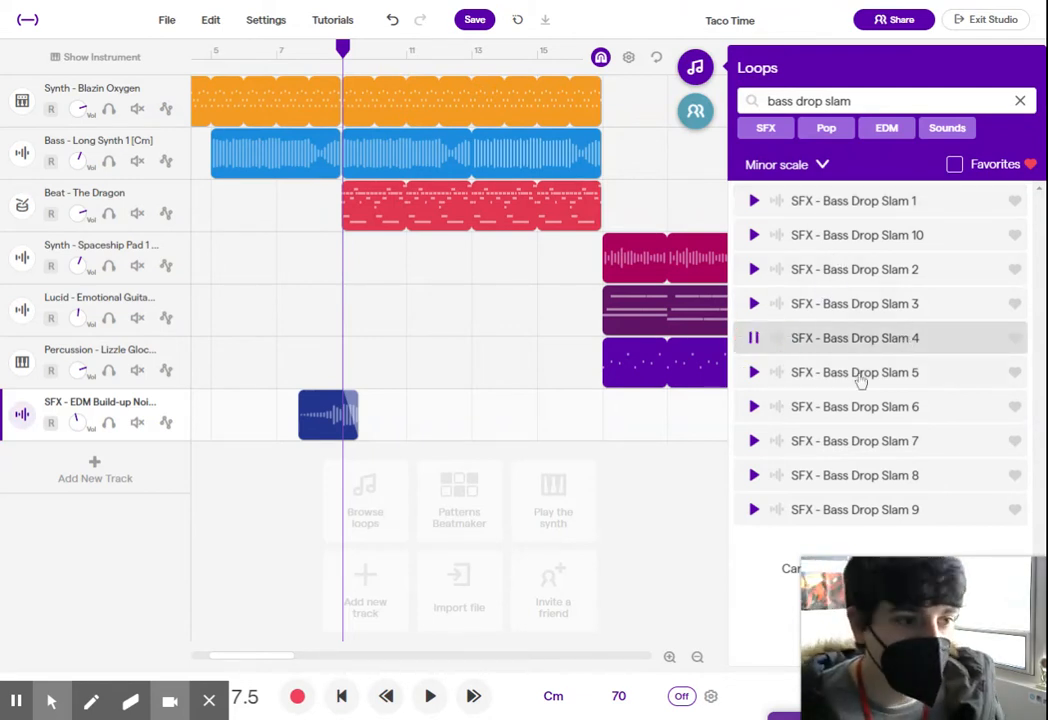
{"action": "left_click", "coordinate": [755, 477]}
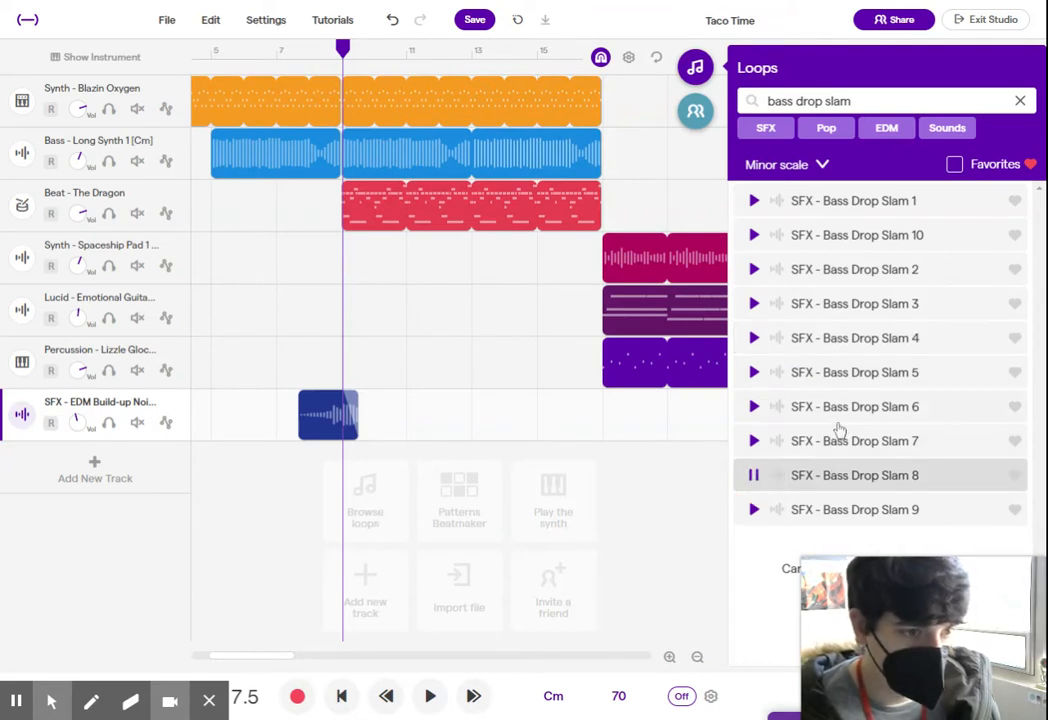
{"action": "left_click", "coordinate": [755, 373]}
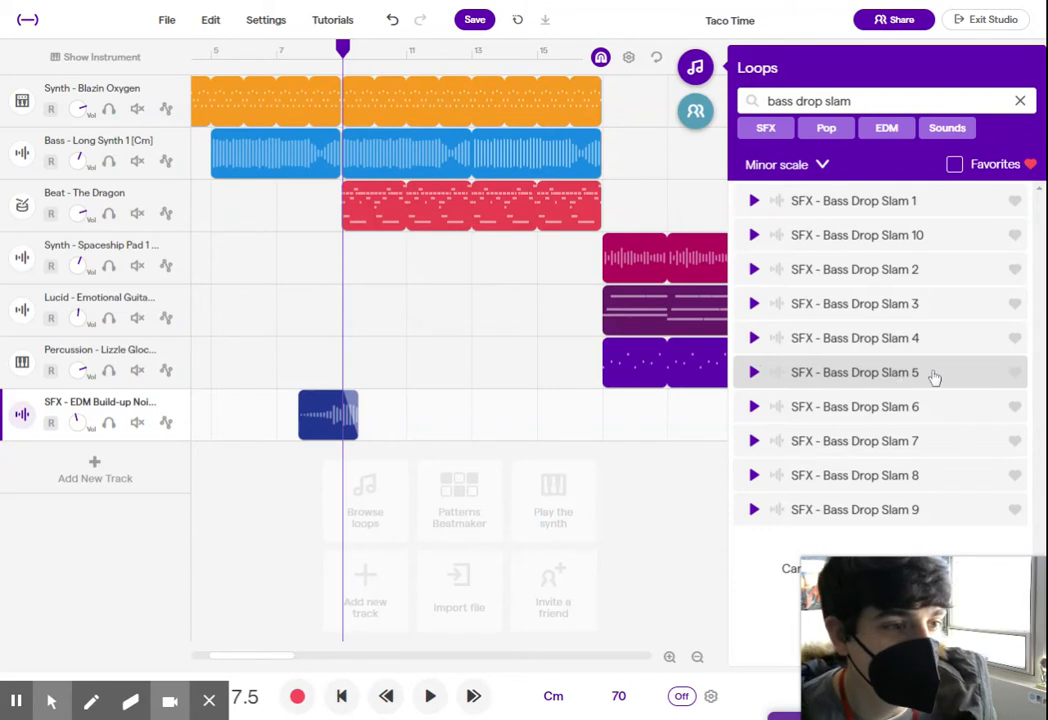
- Add the SFX - Bass Drop Slam 5 loop on a new track, starting at bar 9 where the beat enters
{"action": "left_click_drag", "start_coordinate": [930, 372], "coordinate": [370, 468]}
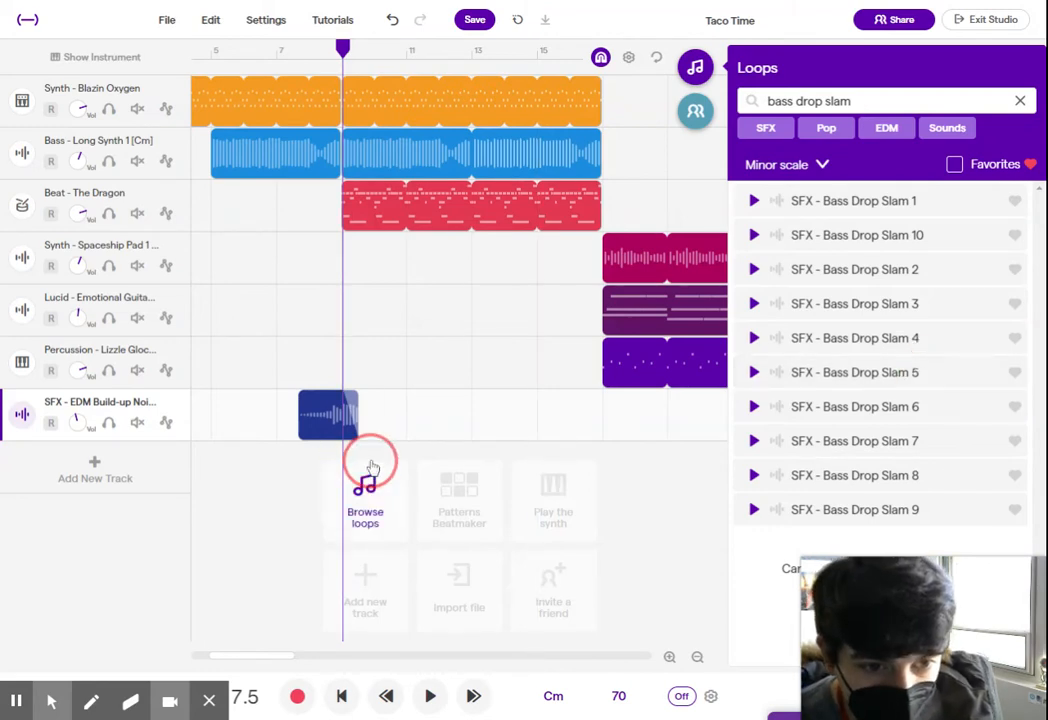
{"action": "scroll", "coordinate": [350, 504], "scroll_direction": "up", "scroll_amount": 5}
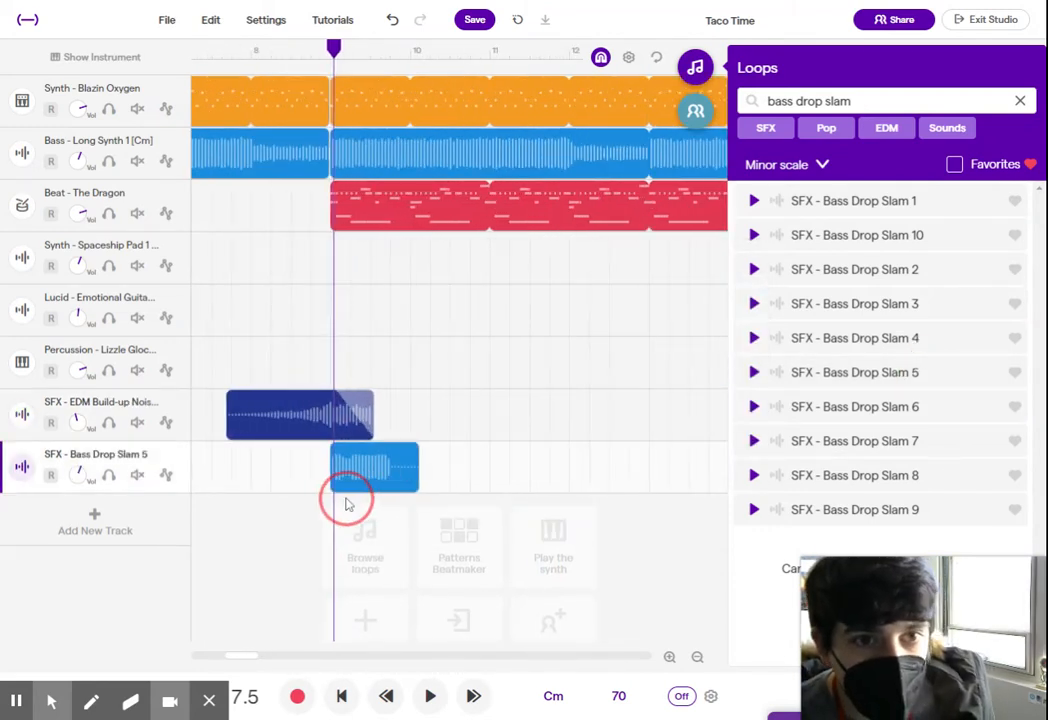
{"action": "scroll", "coordinate": [348, 504], "scroll_direction": "up", "scroll_amount": 5}
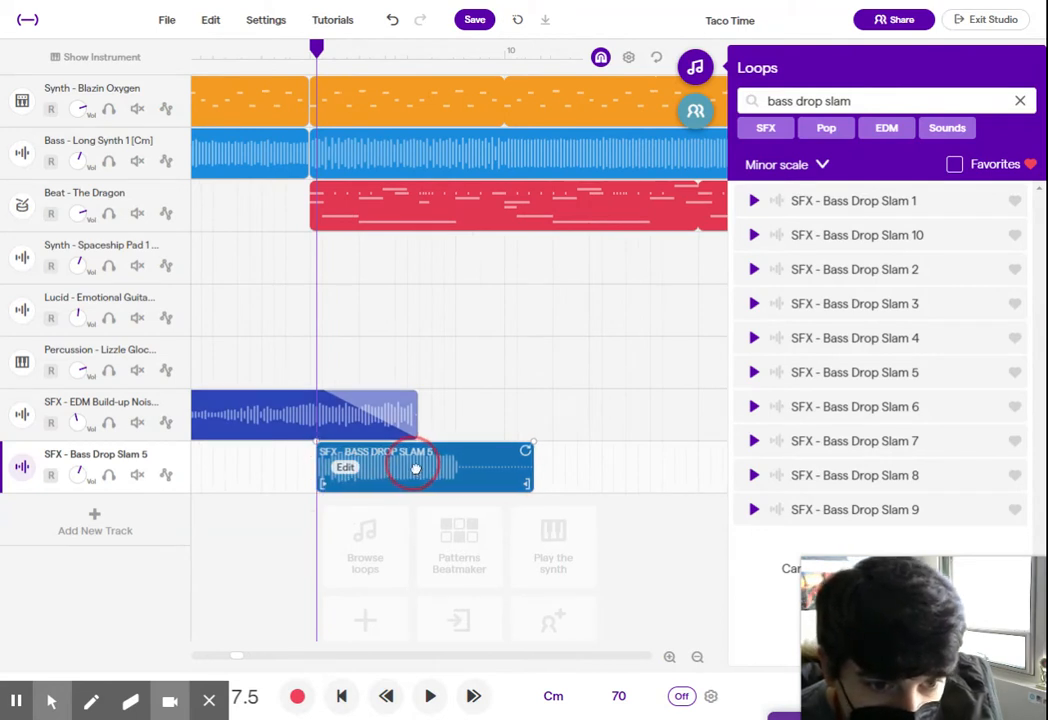
{"action": "left_click_drag", "start_coordinate": [415, 468], "coordinate": [412, 470]}
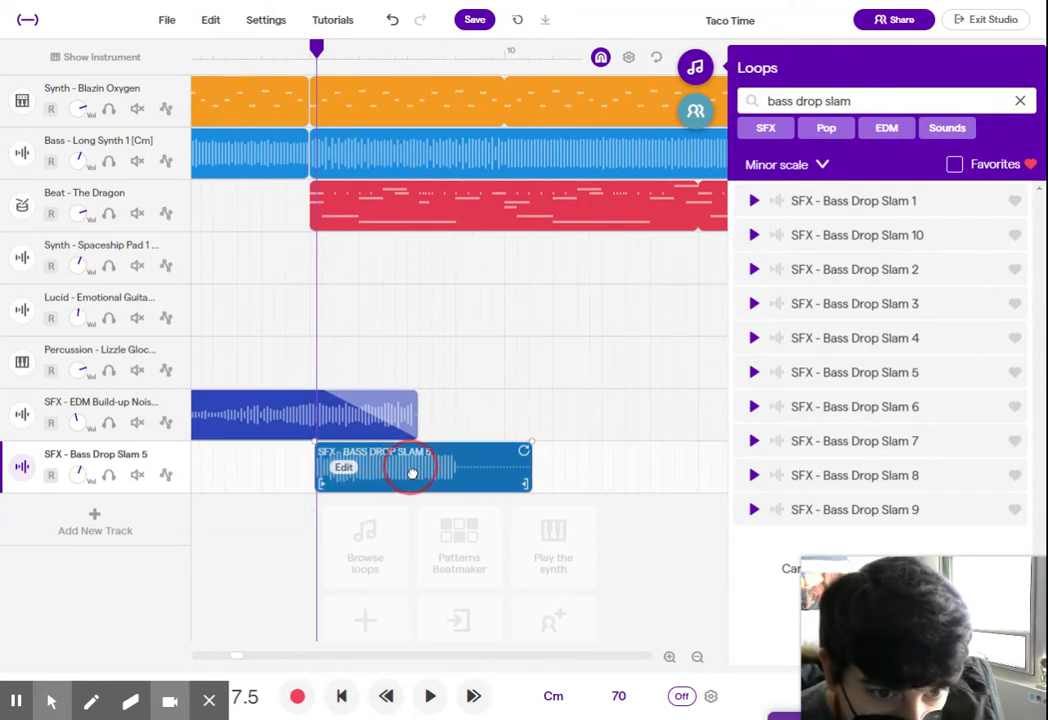
- Raise the Bass Drop Slam 5 track's volume and lower the build-up track's volume, checking the balance by playing the transition
{"action": "scroll", "coordinate": [379, 502], "scroll_direction": "down", "scroll_amount": 5}
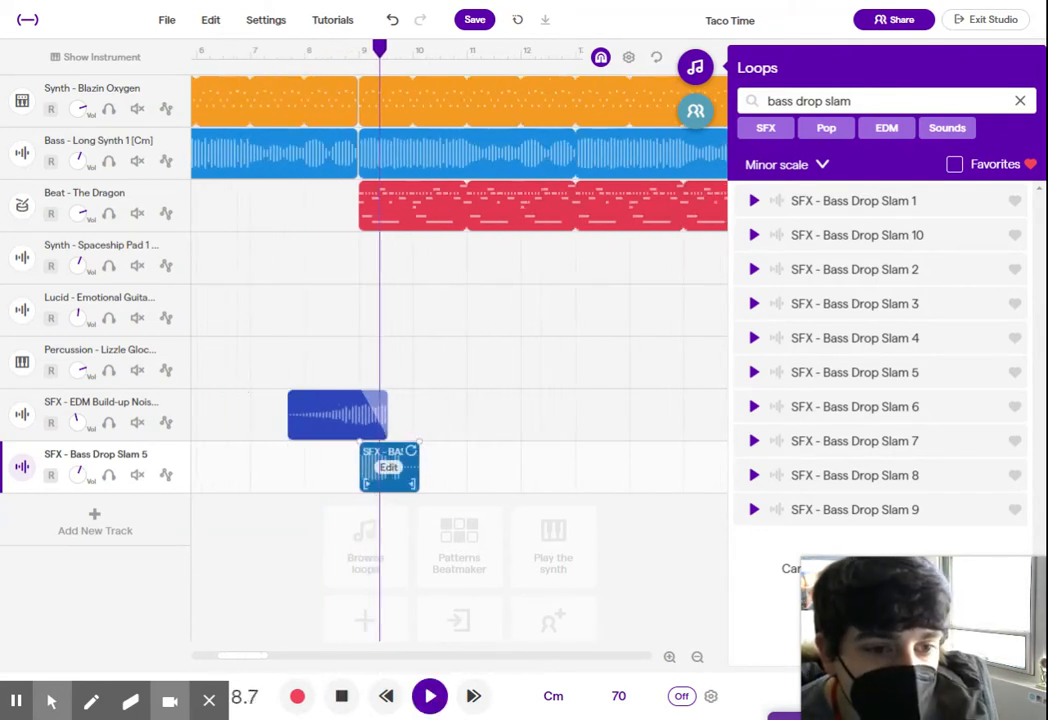
{"action": "left_click_drag", "start_coordinate": [82, 474], "coordinate": [75, 425]}
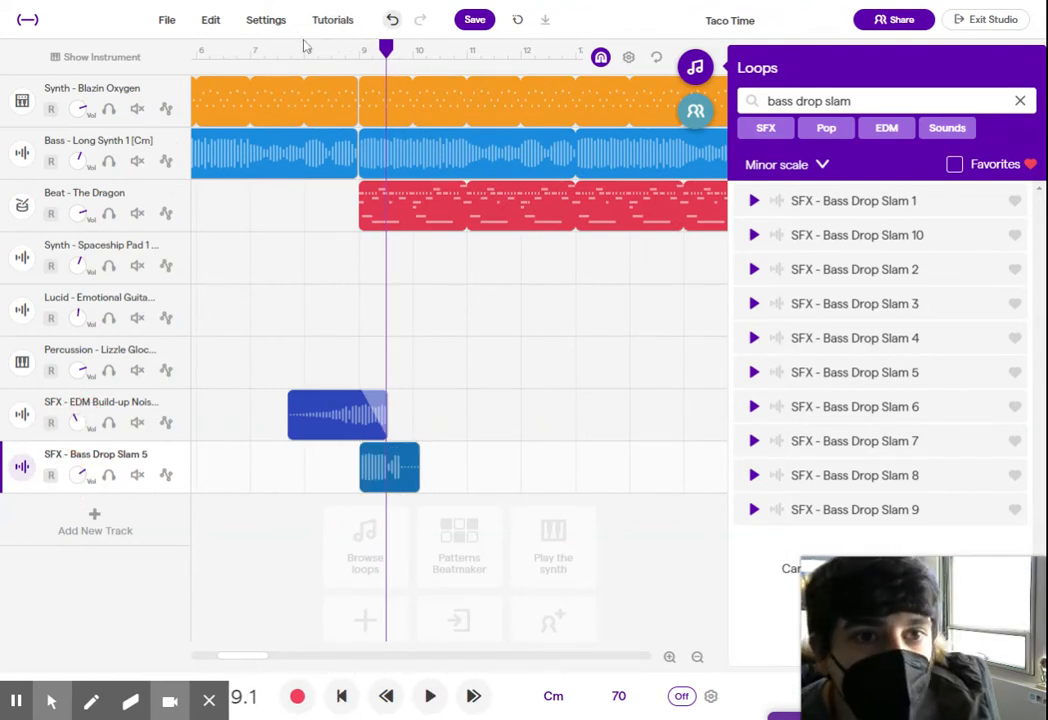
{"action": "left_click", "coordinate": [431, 697]}
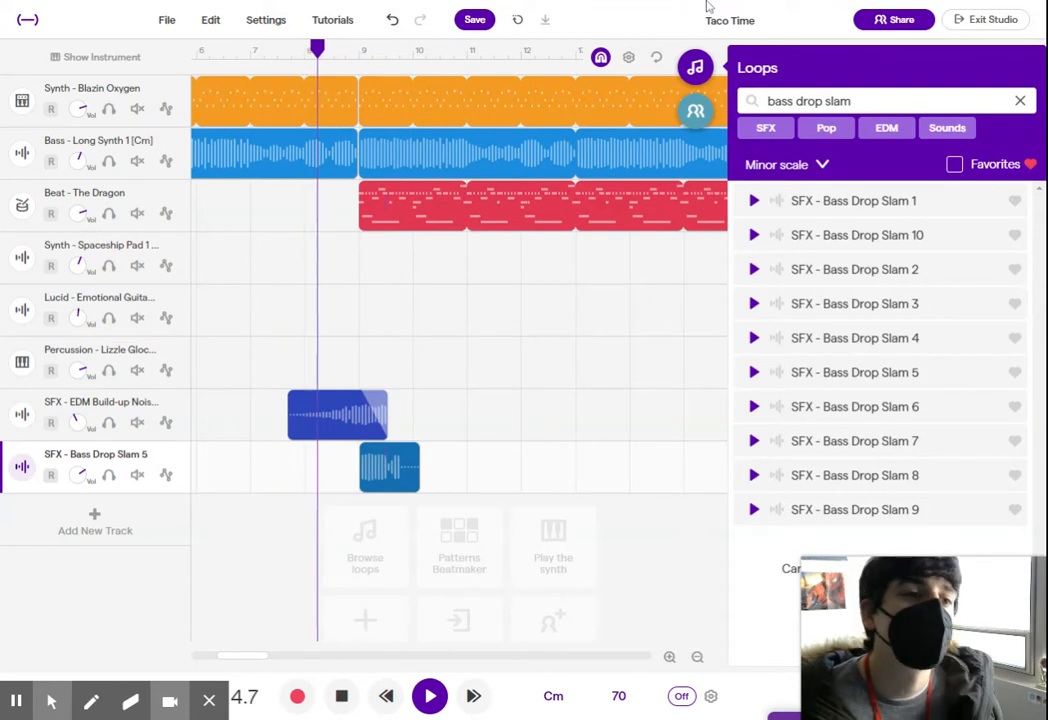
{"action": "left_click", "coordinate": [695, 66]}
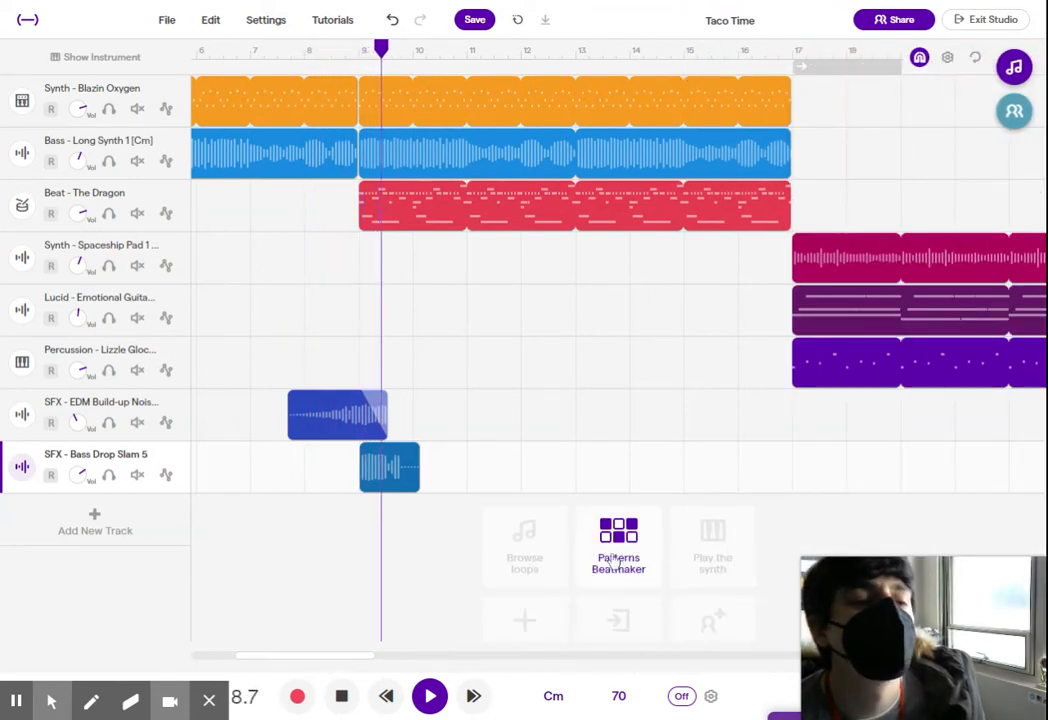
- Raise the reverb almost to maximum, boost the bass and reduce the treble on the Bass Drop Slam 5 track
{"action": "left_click", "coordinate": [21, 468]}
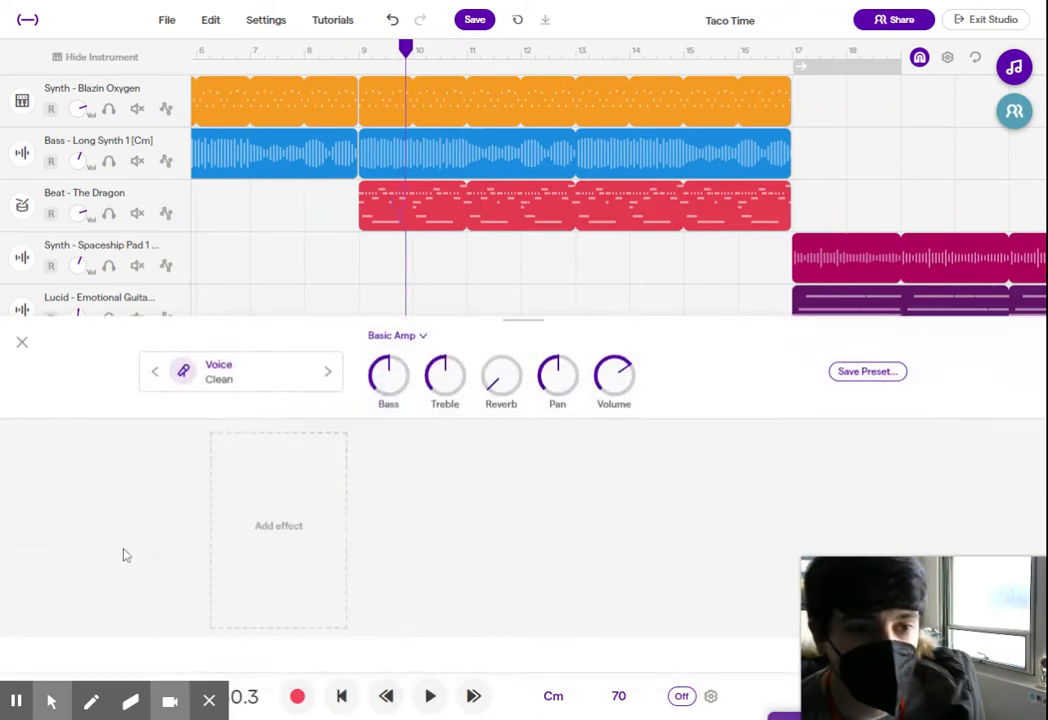
{"action": "left_click_drag", "start_coordinate": [500, 372], "coordinate": [421, 285]}
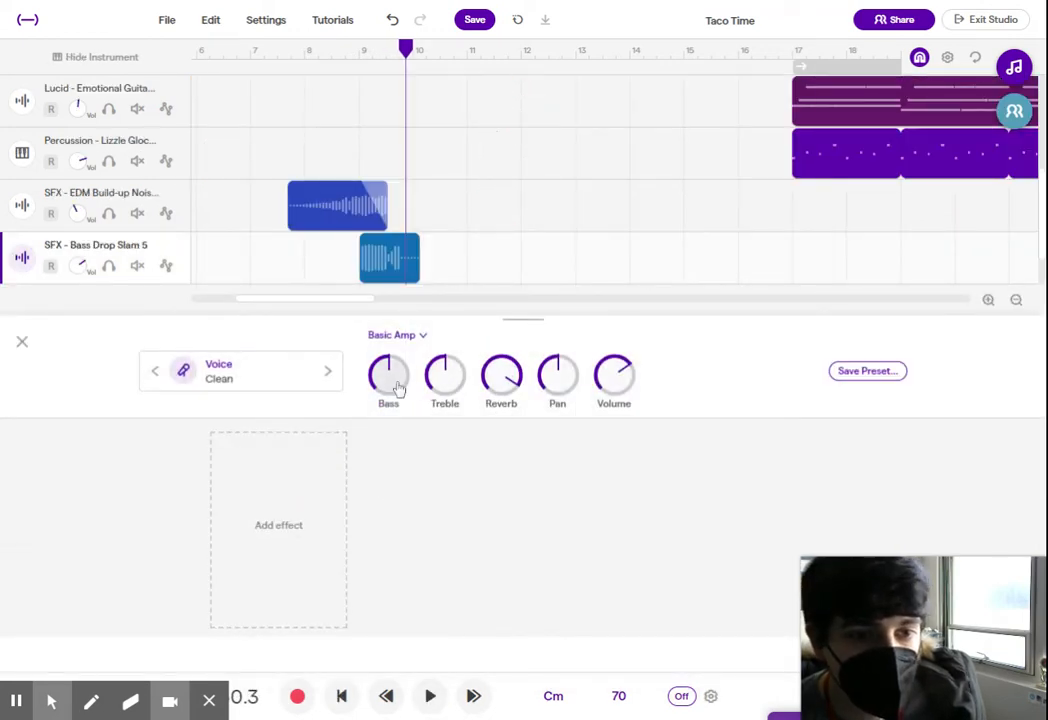
{"action": "left_click_drag", "start_coordinate": [397, 388], "coordinate": [388, 283]}
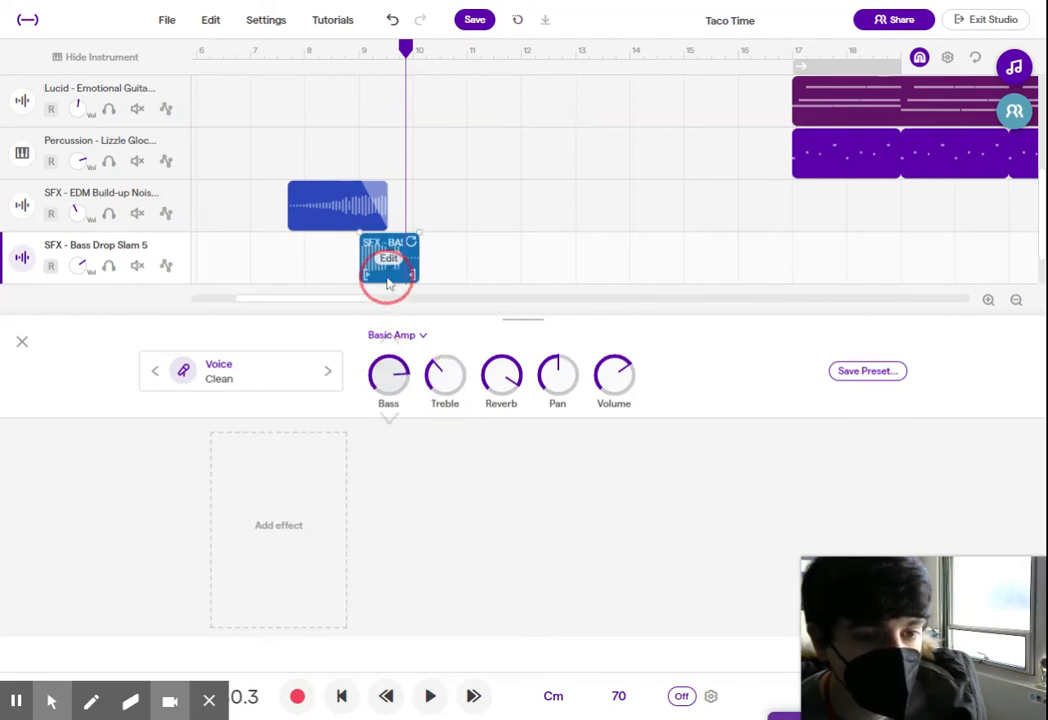
{"action": "left_click", "coordinate": [22, 342]}
- Play back the transition from about bar 8 until bar 10 to hear the build-up and bass drop together
{"action": "left_click", "coordinate": [306, 47]}
{"action": "key", "text": "space"}
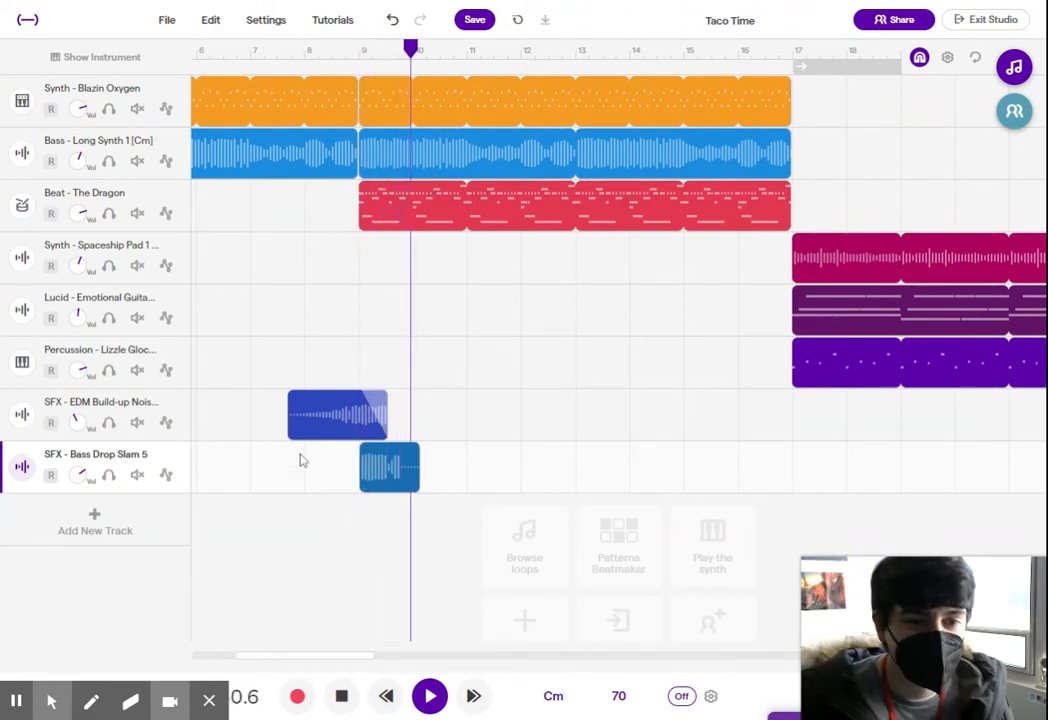
{"action": "key", "text": "space"}
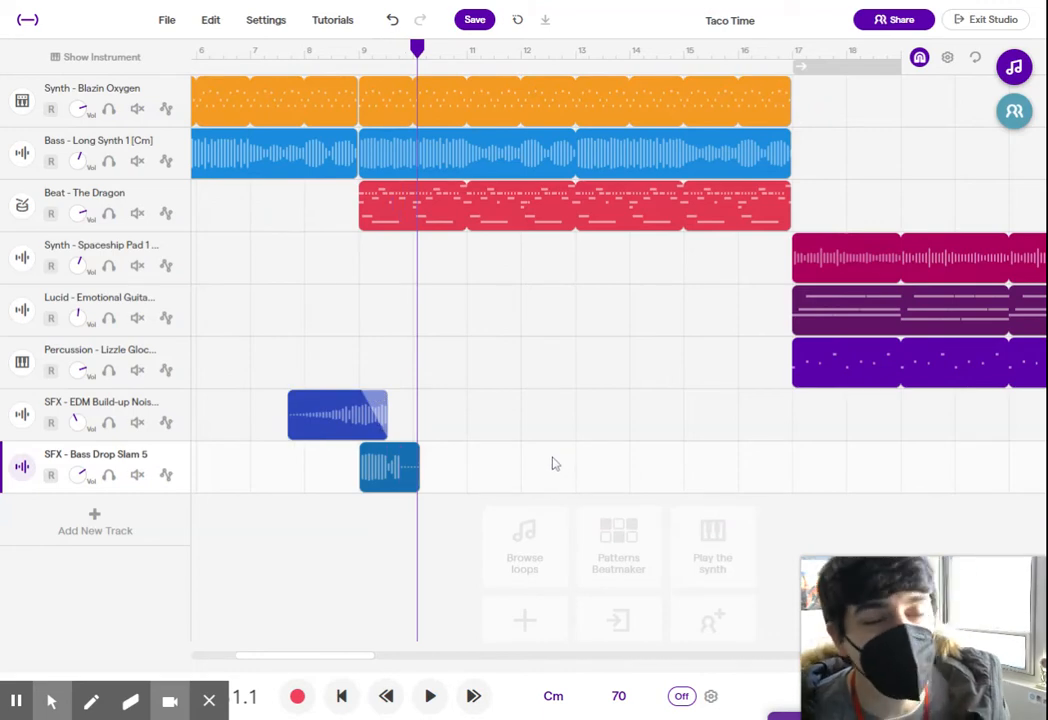
{"action": "scroll", "coordinate": [551, 464], "scroll_direction": "down", "scroll_amount": 5}
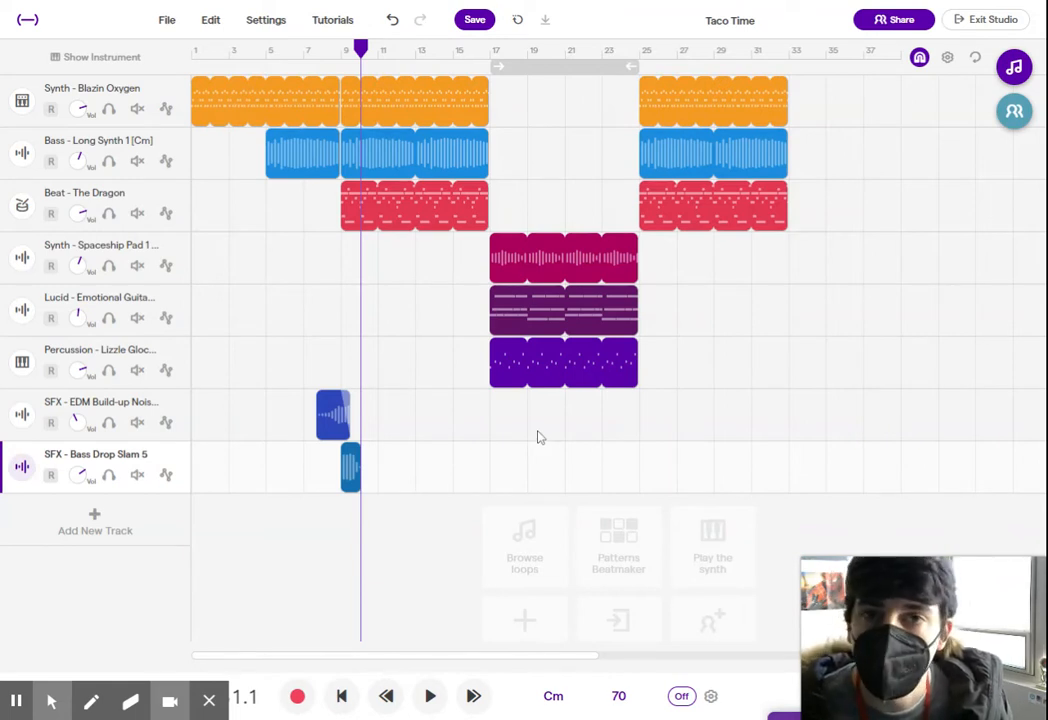
{"action": "left_click", "coordinate": [490, 55]}
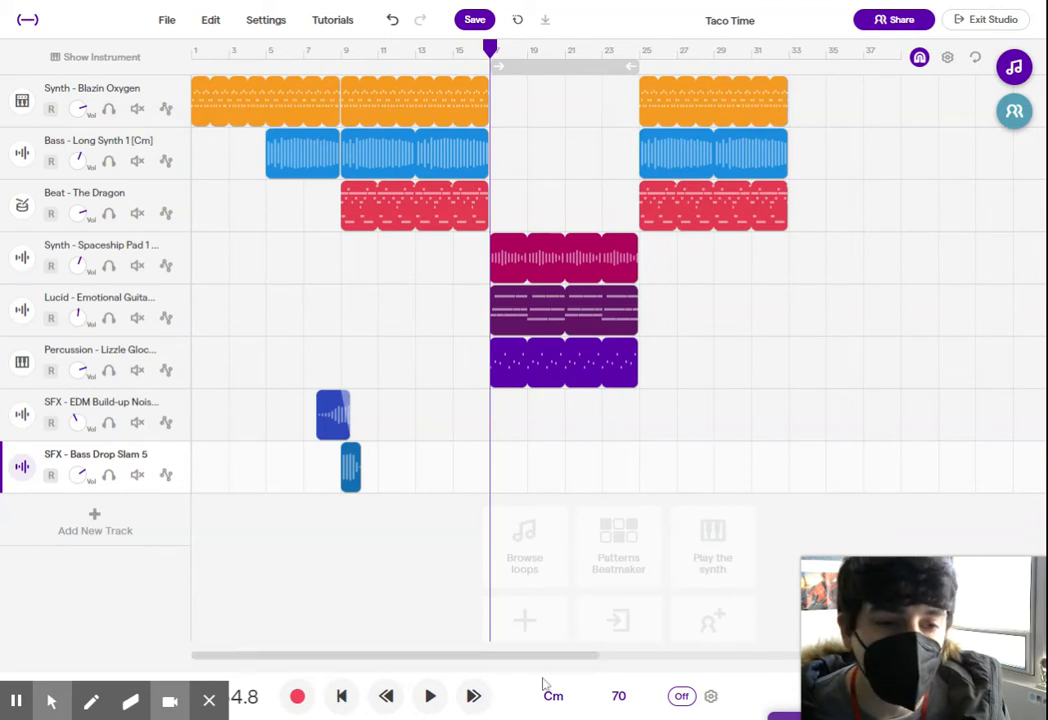
{"action": "left_click_drag", "start_coordinate": [299, 655], "coordinate": [302, 660]}
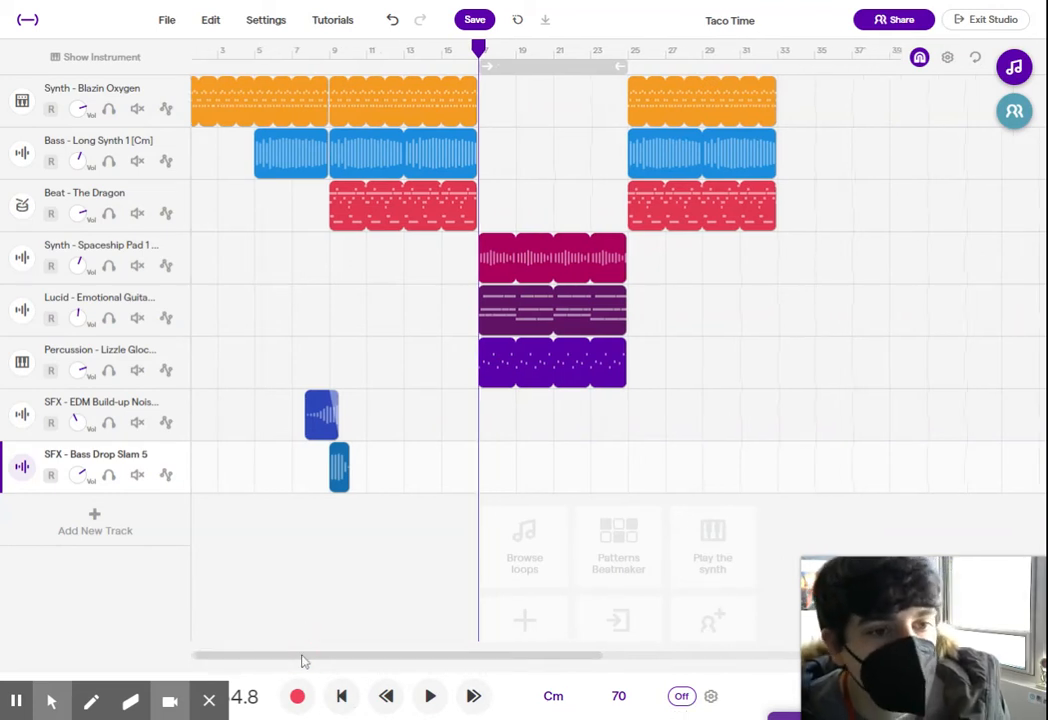
{"action": "left_click", "coordinate": [331, 55]}
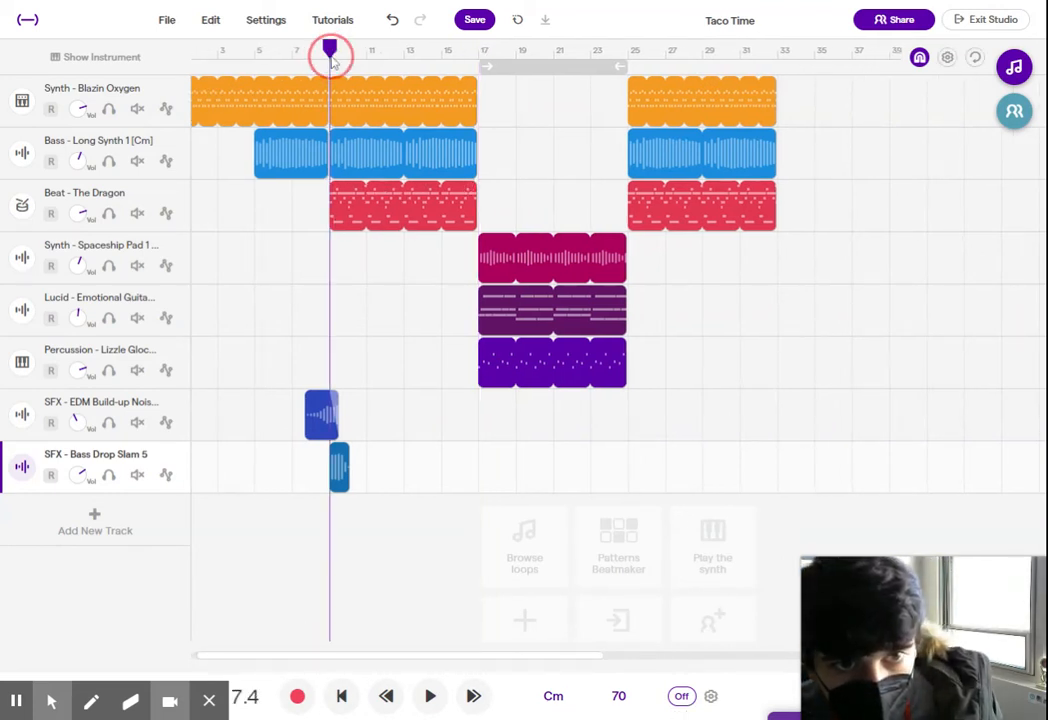
- Copy the build-up and bass drop slam clips together and paste them at bar 23, before the beat returns
{"action": "left_click_drag", "start_coordinate": [282, 378], "coordinate": [384, 498]}
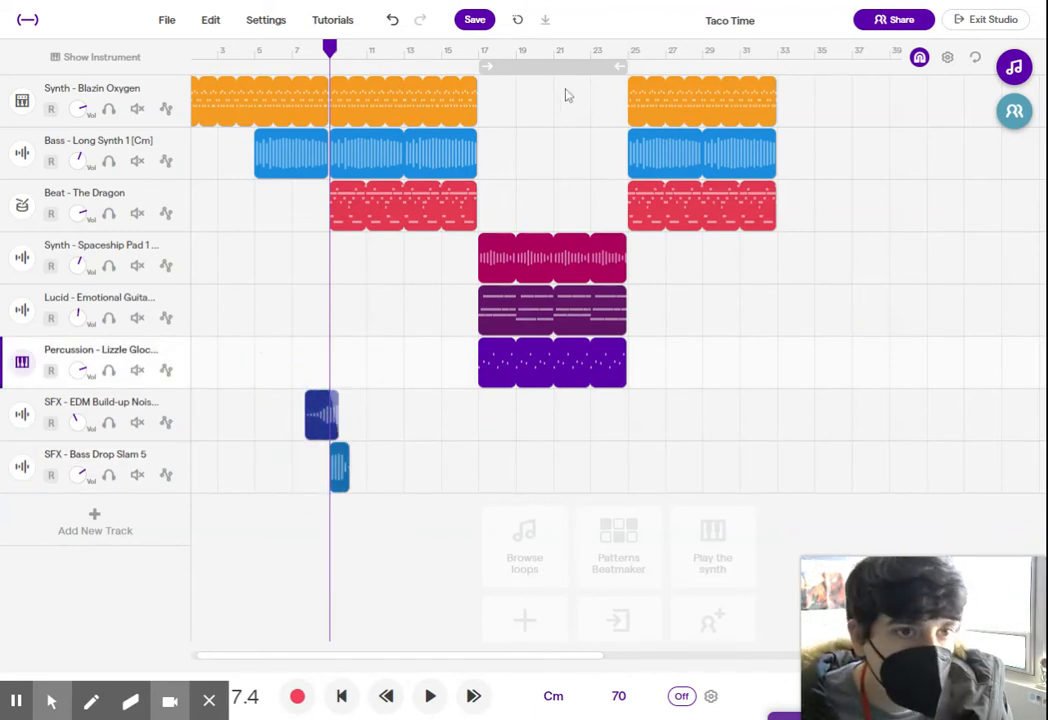
{"action": "left_click", "coordinate": [628, 52]}
{"action": "left_click", "coordinate": [480, 50]}
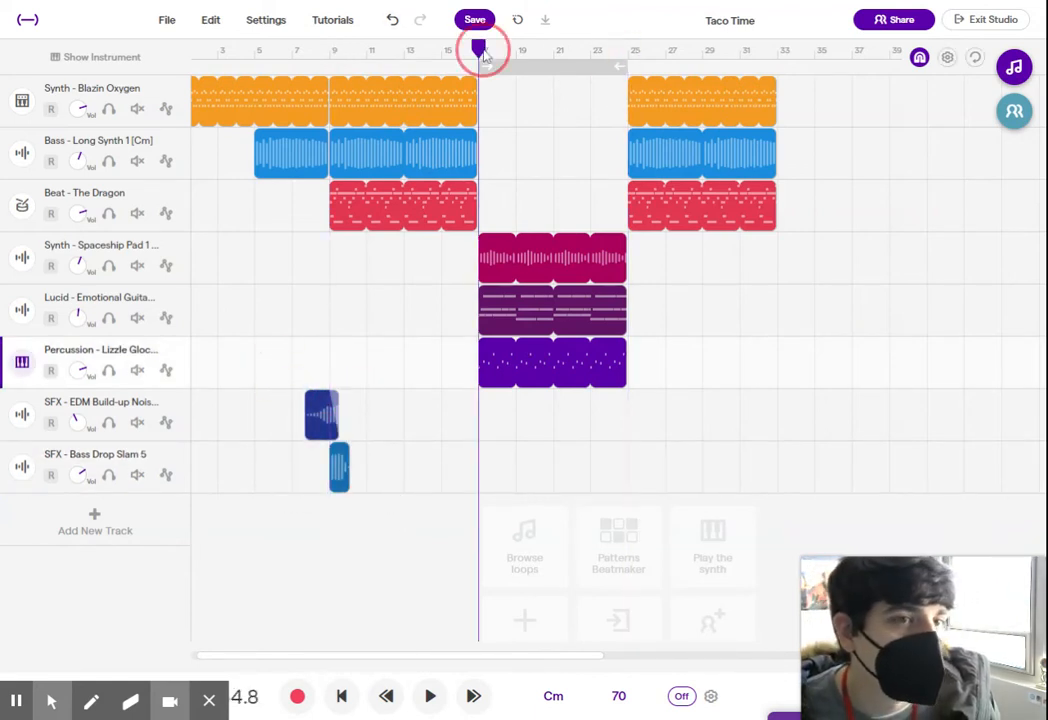
{"action": "scroll", "coordinate": [475, 500], "scroll_direction": "up", "scroll_amount": 2}
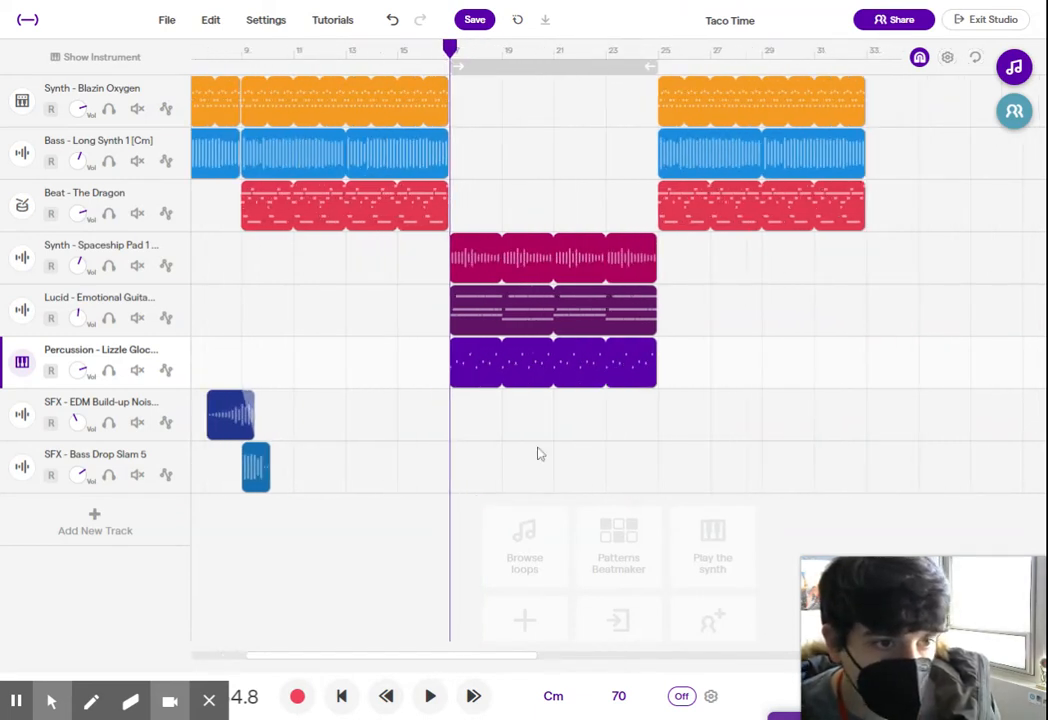
{"action": "left_click", "coordinate": [659, 52]}
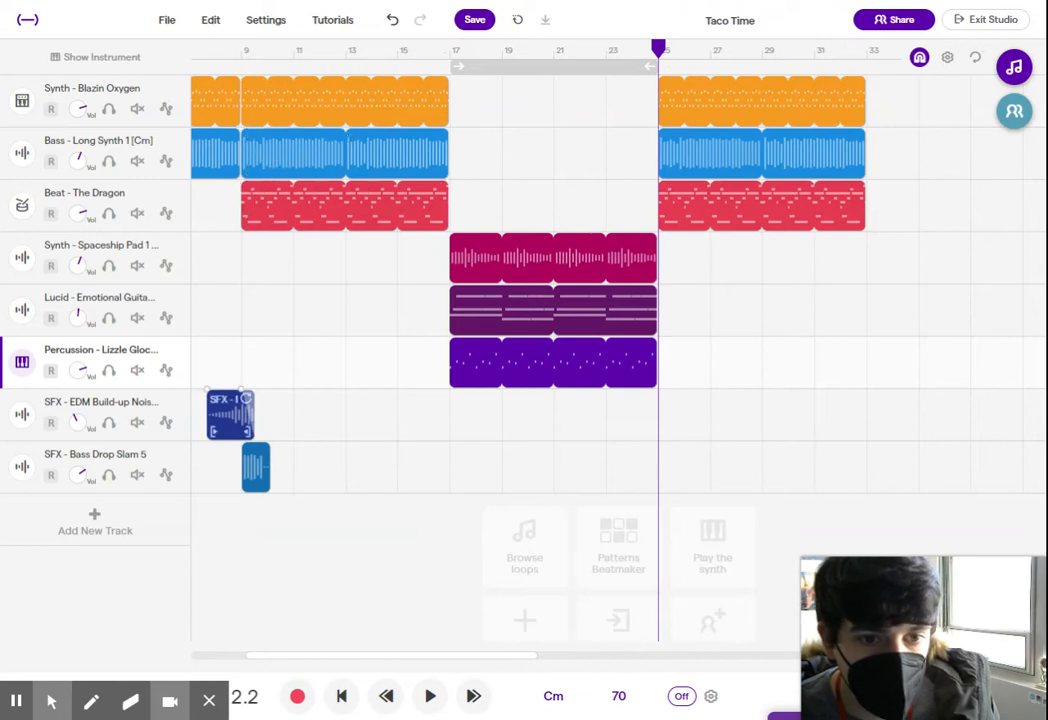
{"action": "left_click_drag", "start_coordinate": [648, 50], "coordinate": [625, 60]}
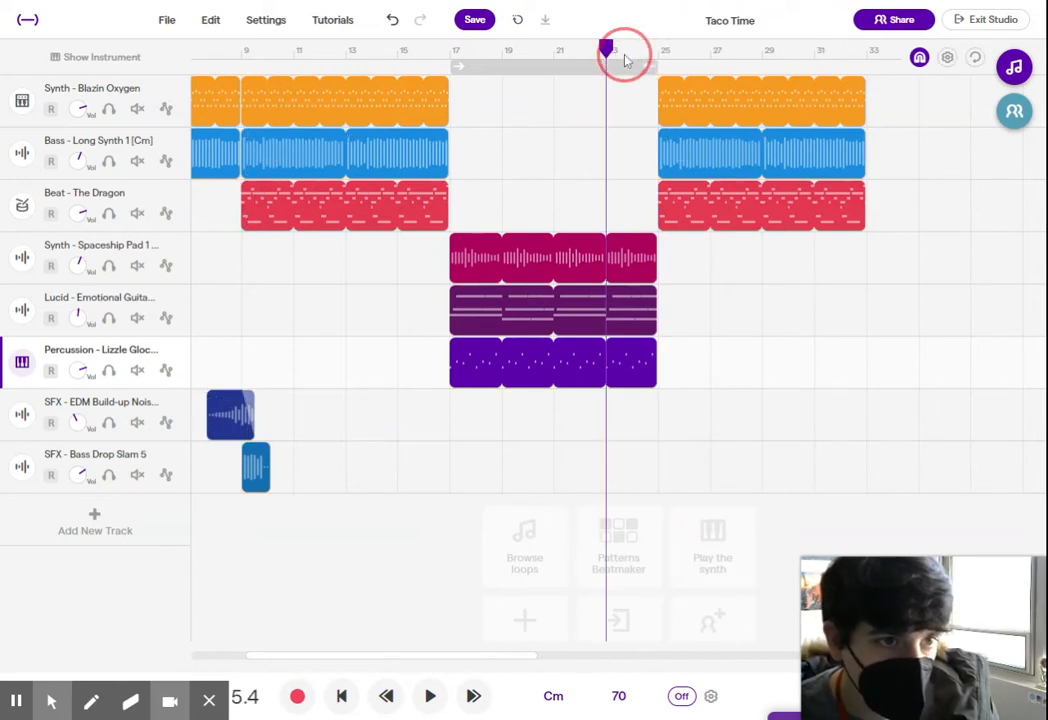
{"action": "left_click", "coordinate": [607, 421]}
{"action": "key", "text": "ctrl+v"}
- Try moving only the pasted build-up clip about half a bar later, and undo the move
{"action": "scroll", "coordinate": [657, 466], "scroll_direction": "up", "scroll_amount": 5}
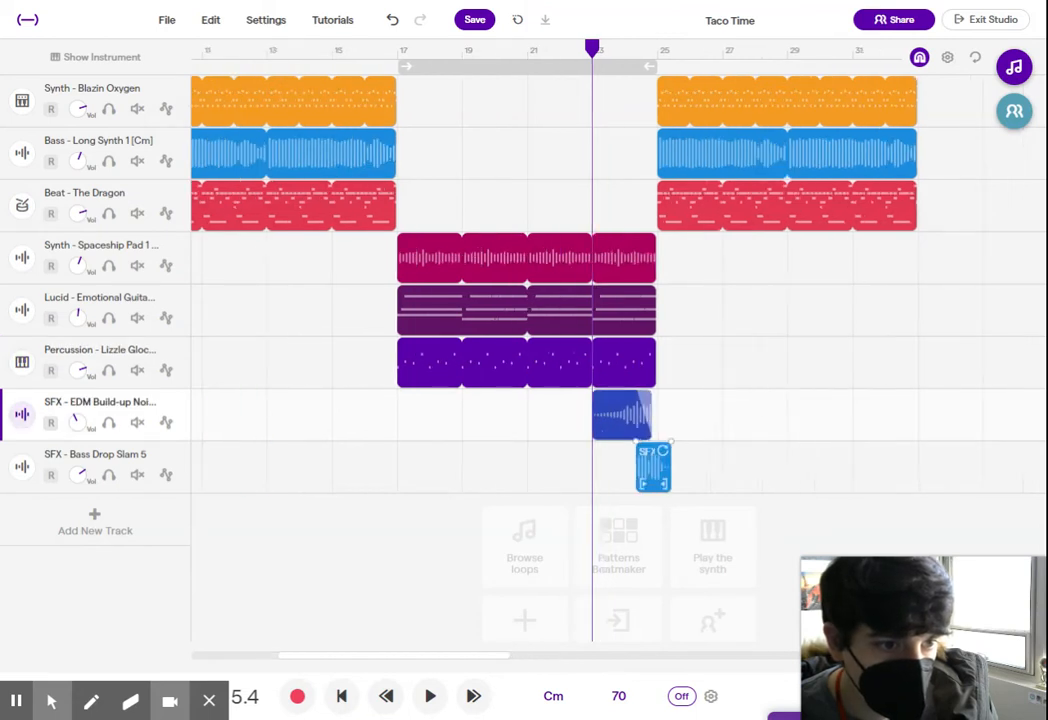
{"action": "left_click_drag", "start_coordinate": [589, 430], "coordinate": [615, 423]}
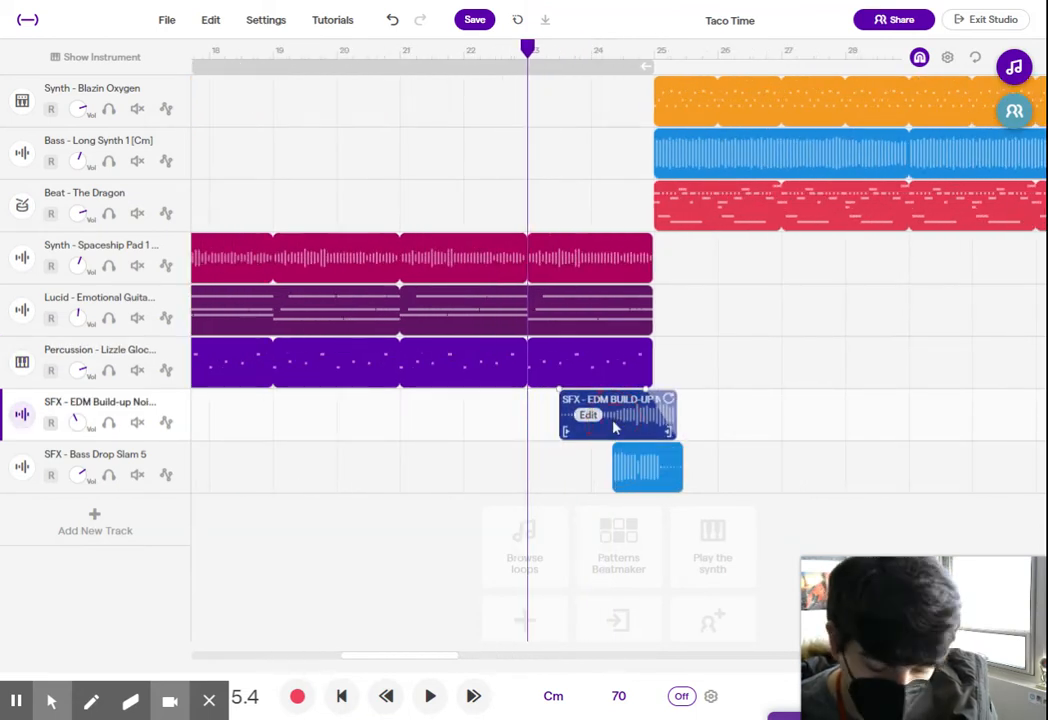
{"action": "key", "text": "ctrl+z"}
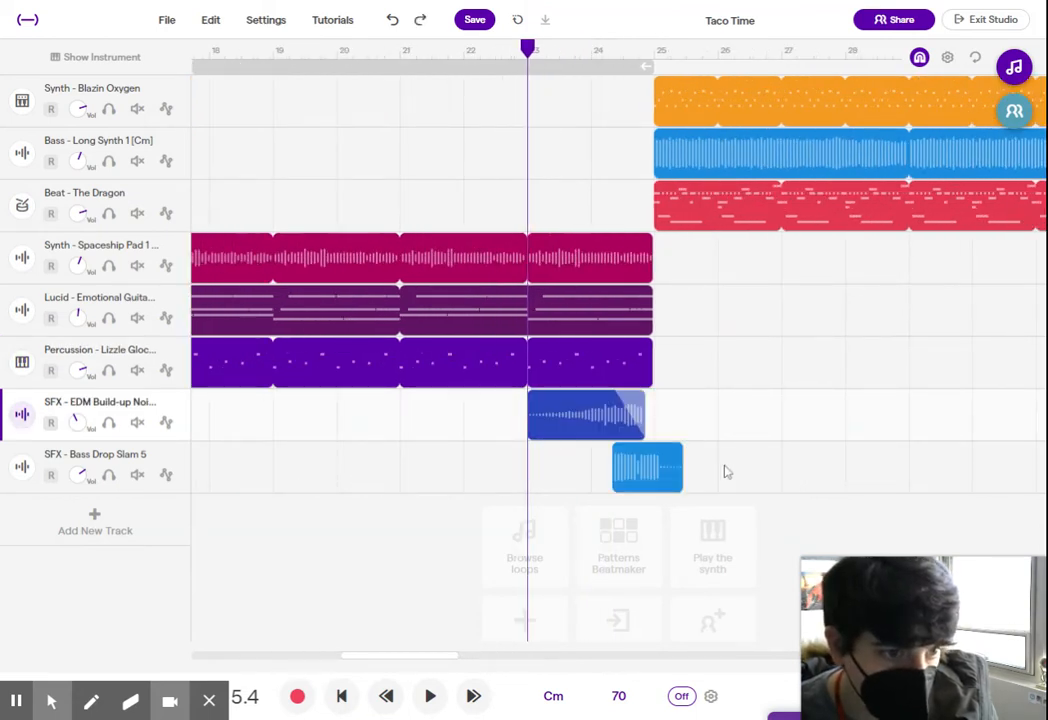
- Move the pasted build-up and bass drop slam clips later together so the slam starts at bar 25
{"action": "left_click", "coordinate": [727, 474]}
{"action": "left_click", "coordinate": [589, 425]}
{"action": "left_click_drag", "start_coordinate": [589, 418], "coordinate": [608, 427]}
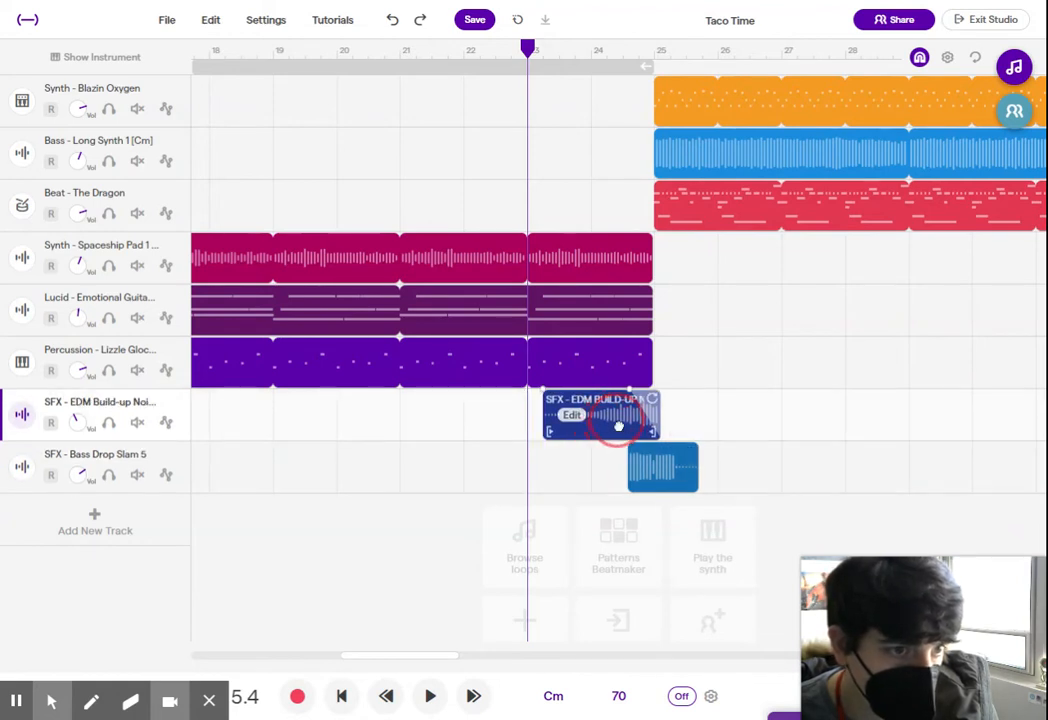
{"action": "scroll", "coordinate": [668, 445], "scroll_direction": "up", "scroll_amount": 5}
{"action": "left_click", "coordinate": [643, 52]}
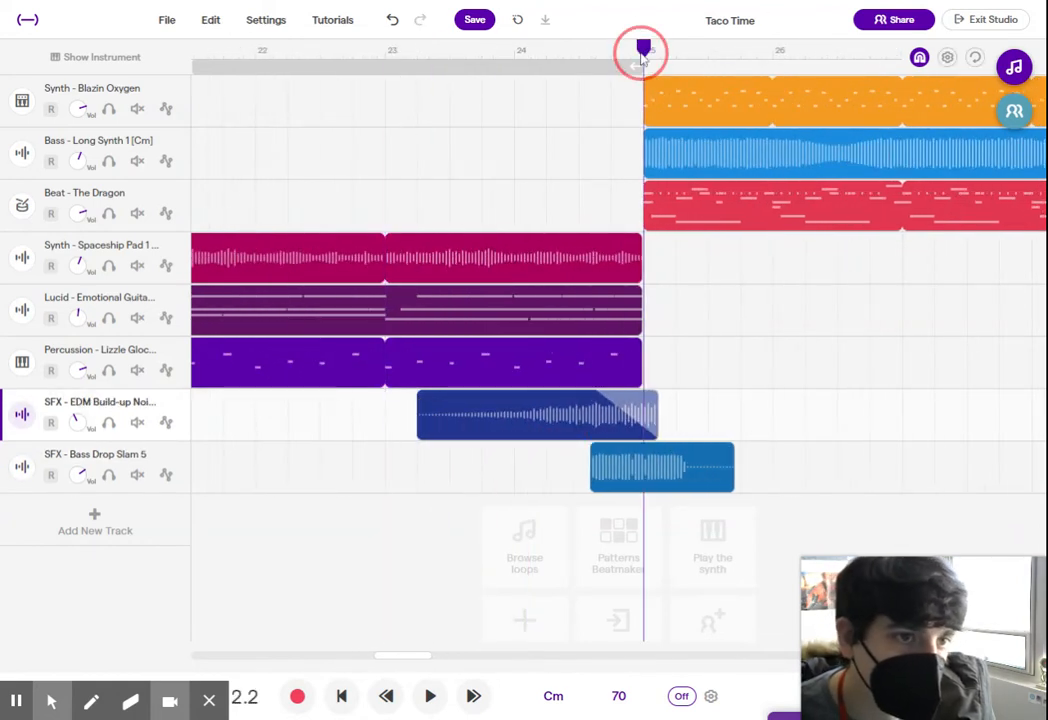
{"action": "scroll", "coordinate": [838, 508], "scroll_direction": "up", "scroll_amount": 5}
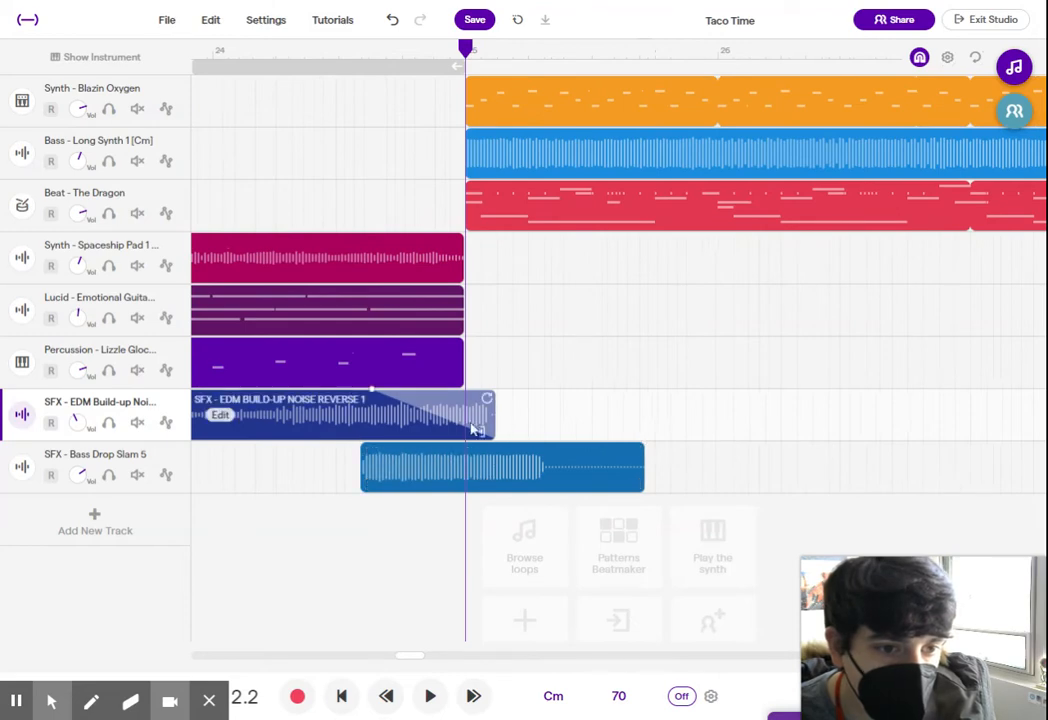
{"action": "left_click_drag", "start_coordinate": [376, 437], "coordinate": [471, 421]}
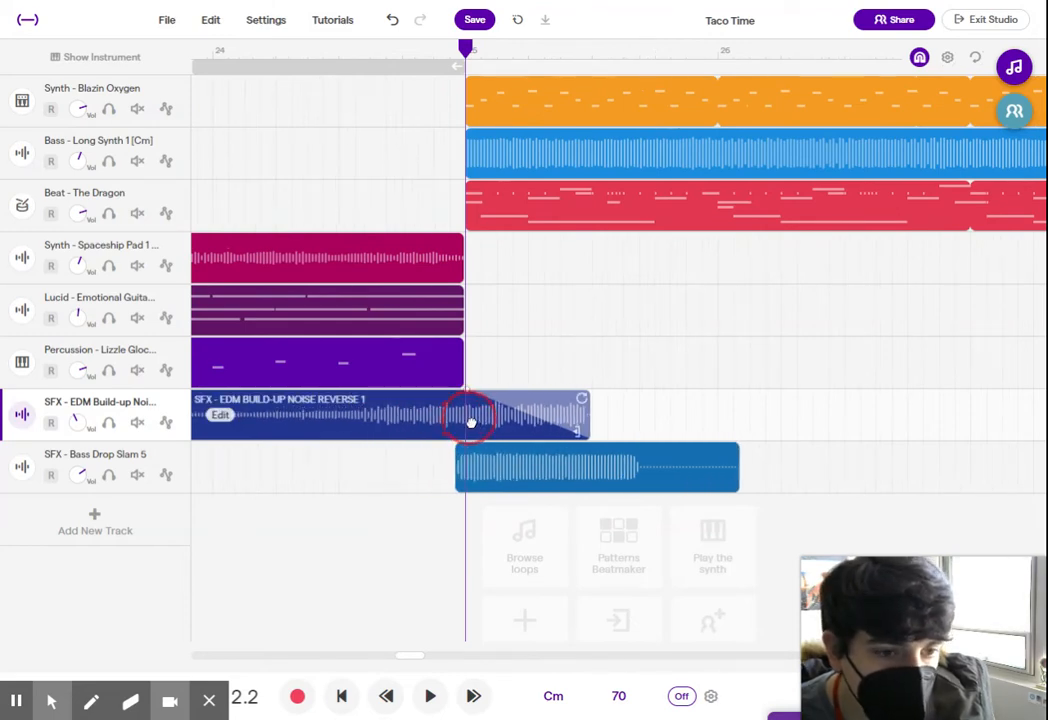
- Play back the transition from about bar 23 into the returning beat, slightly raising the Percussion track's volume
{"action": "scroll", "coordinate": [477, 424], "scroll_direction": "down", "scroll_amount": 10}
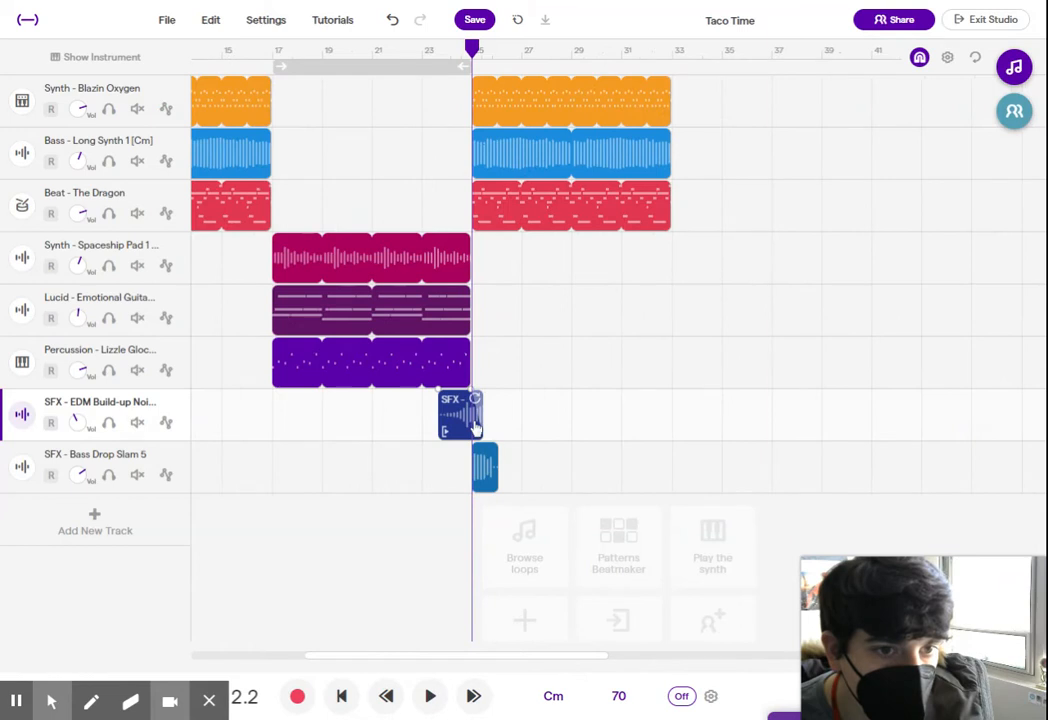
{"action": "left_click", "coordinate": [423, 50]}
{"action": "left_click", "coordinate": [429, 696]}
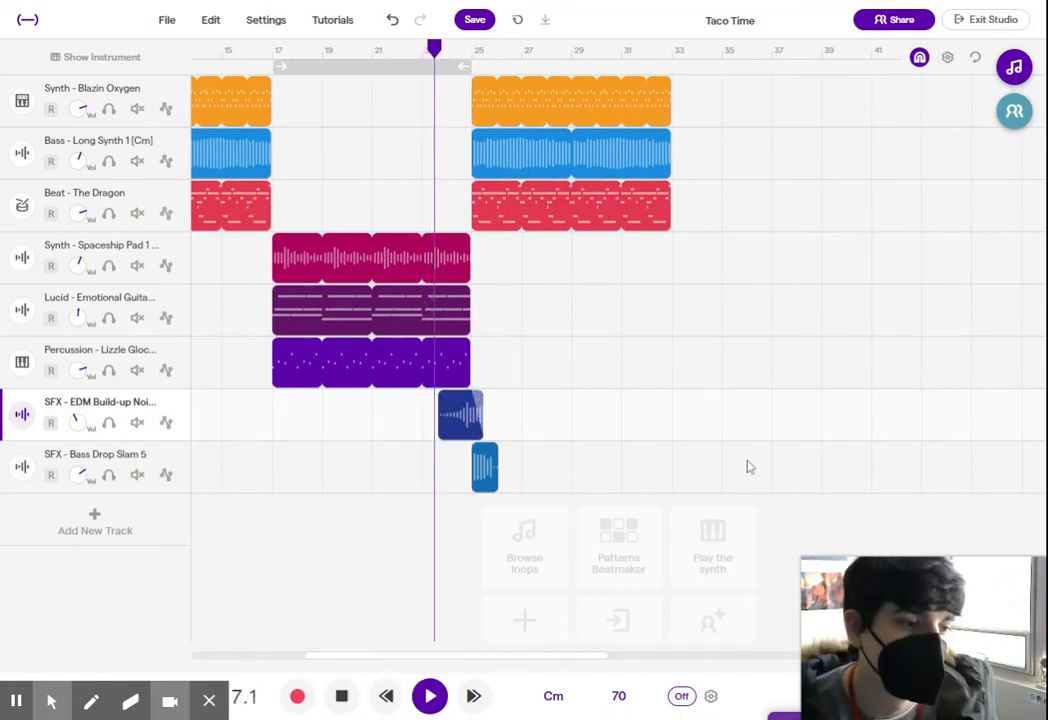
{"action": "left_click", "coordinate": [82, 368]}
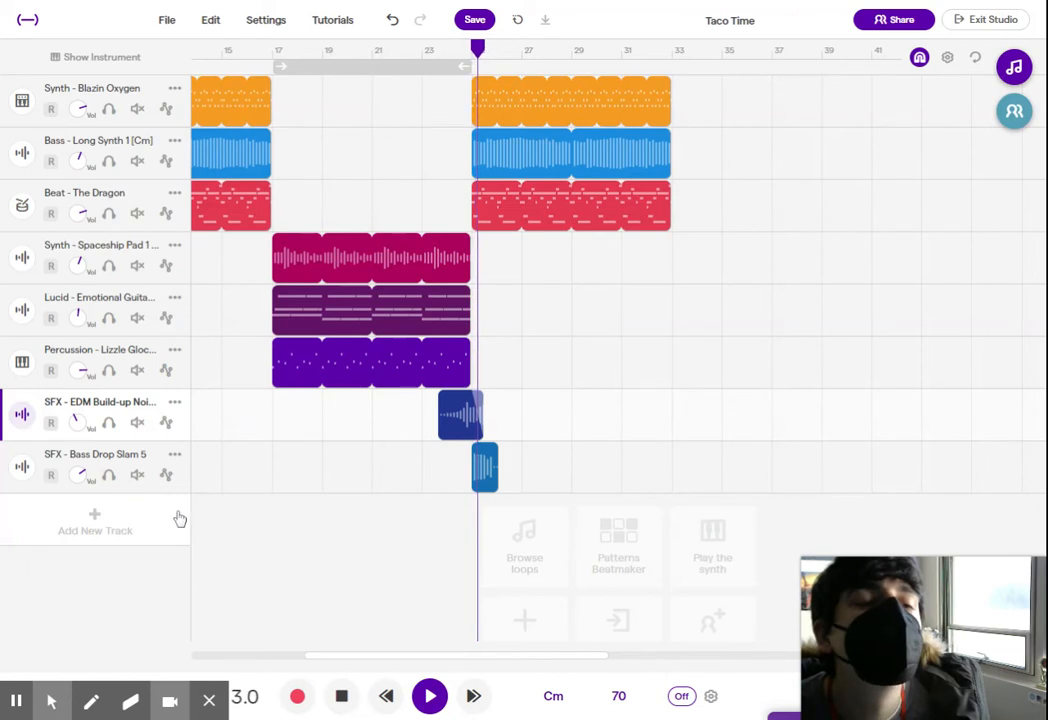
{"action": "scroll", "coordinate": [304, 579], "scroll_direction": "down", "scroll_amount": 1}
{"action": "left_click", "coordinate": [339, 698]}
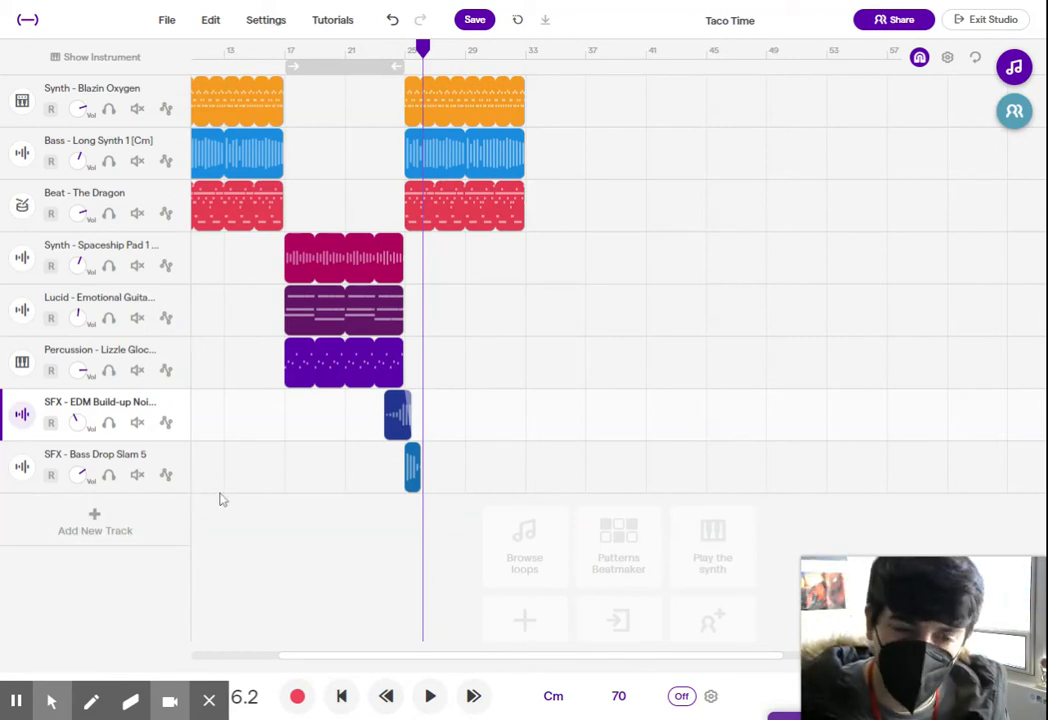
- Try fading out the synth, bass and beat clips over two bars before bar 17 and fading in the following section's clips over two bars
{"action": "left_click_drag", "start_coordinate": [455, 656], "coordinate": [374, 671]}
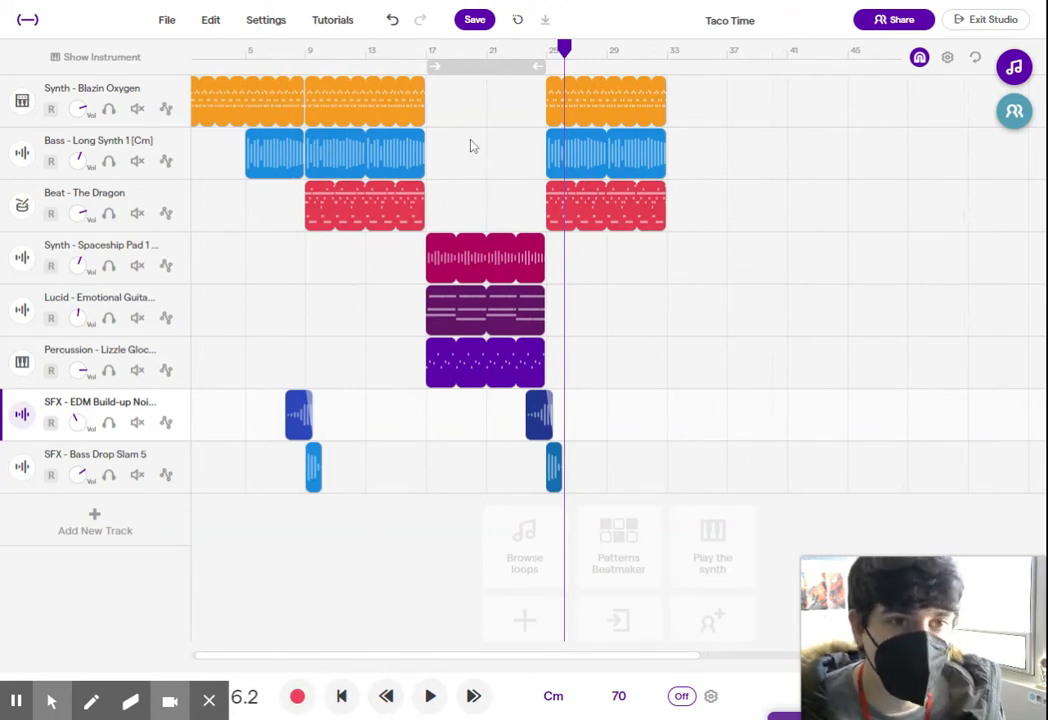
{"action": "left_click", "coordinate": [428, 49]}
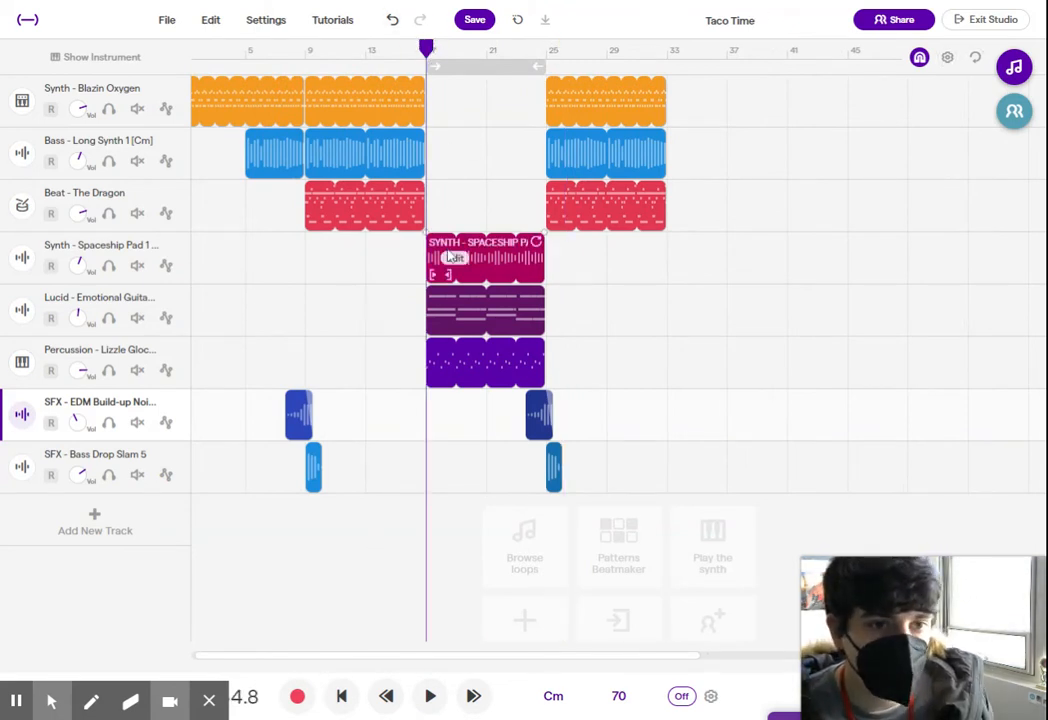
{"action": "scroll", "coordinate": [440, 260], "scroll_direction": "up", "scroll_amount": 5}
{"action": "left_click_drag", "start_coordinate": [433, 96], "coordinate": [371, 212]}
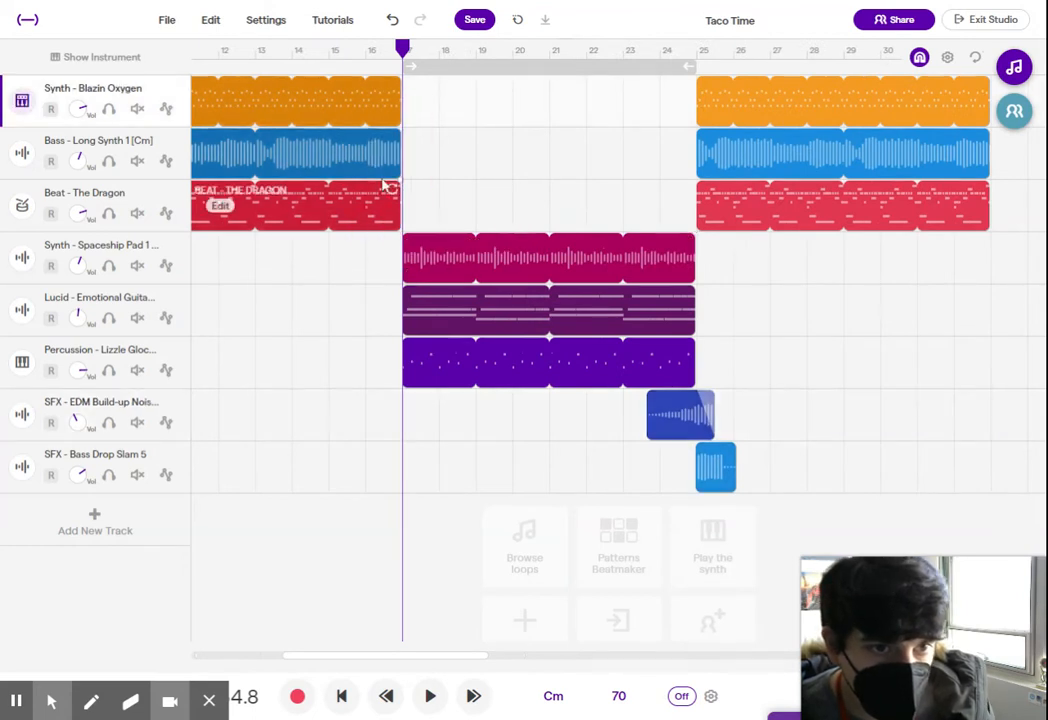
{"action": "left_click_drag", "start_coordinate": [395, 81], "coordinate": [326, 81]}
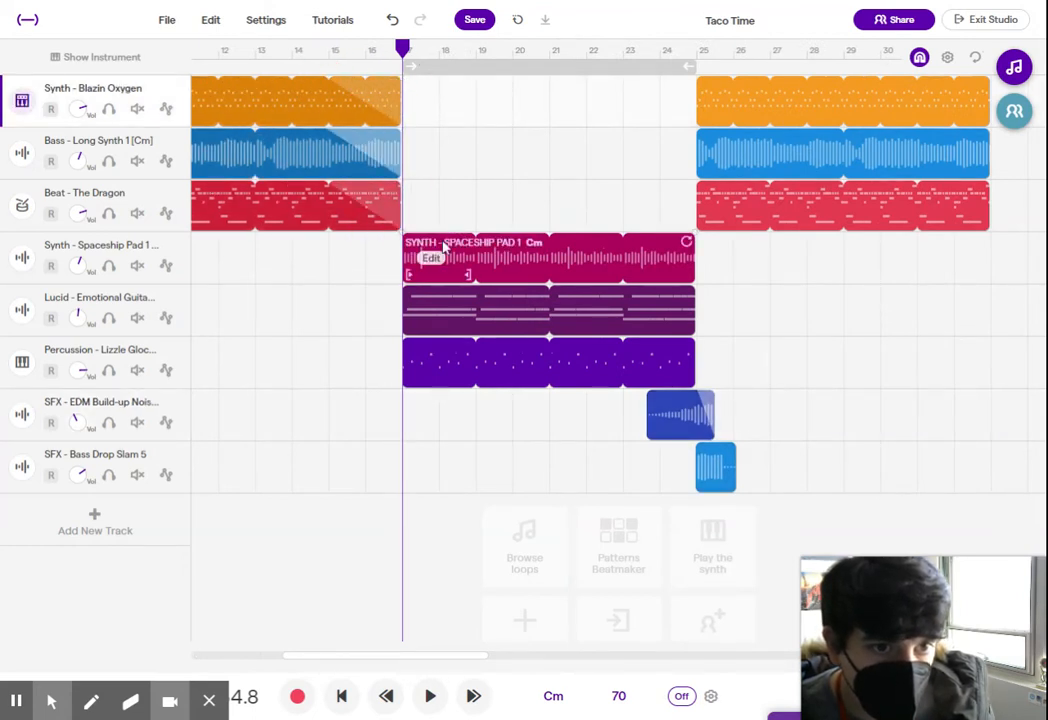
{"action": "left_click_drag", "start_coordinate": [370, 261], "coordinate": [445, 392]}
{"action": "left_click_drag", "start_coordinate": [411, 240], "coordinate": [487, 236]}
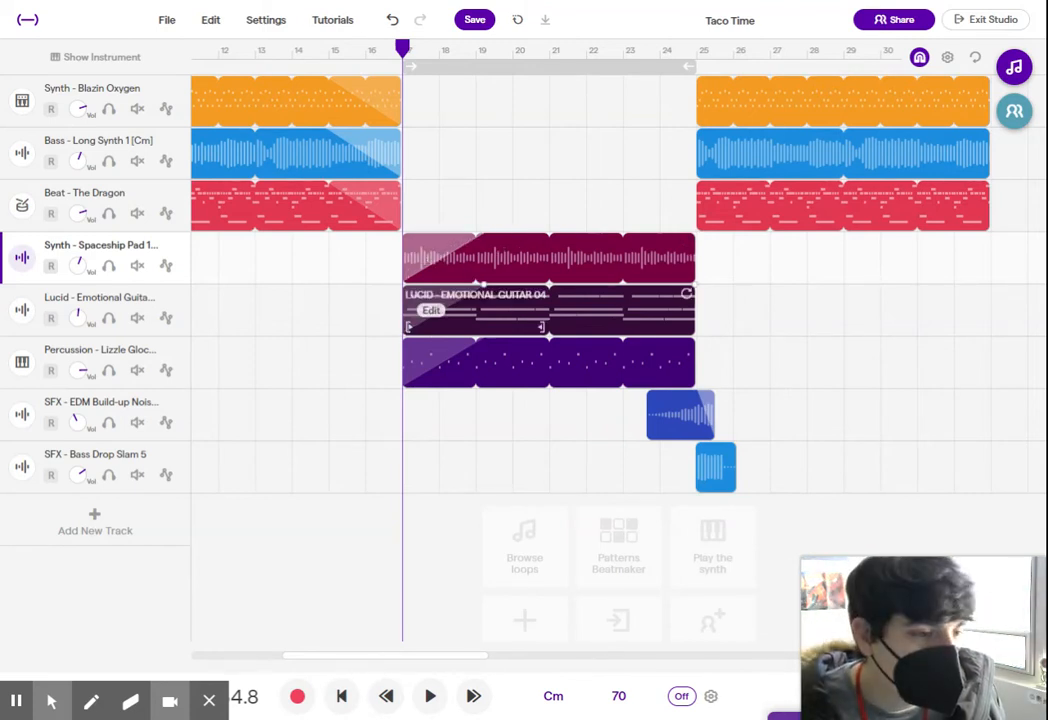
- Play back the fades from about bar 15 past bar 17, and undo both the fade-ins and fade-outs
{"action": "left_click", "coordinate": [338, 60]}
{"action": "key", "text": "space"}
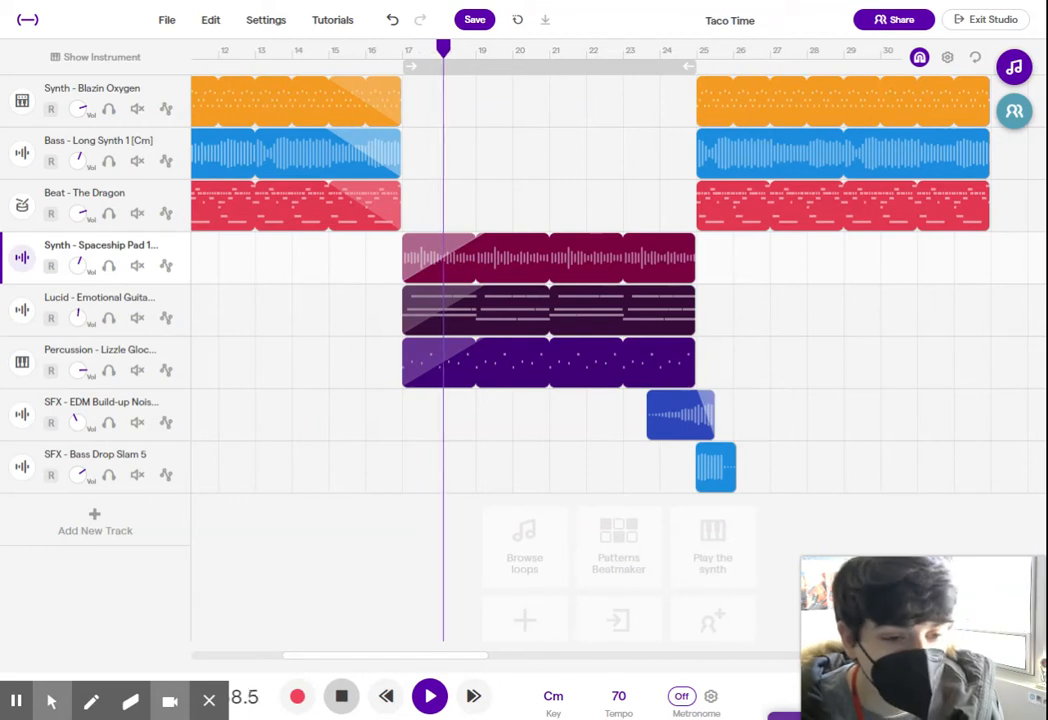
{"action": "left_click", "coordinate": [341, 696]}
{"action": "key", "text": "ctrl+z"}
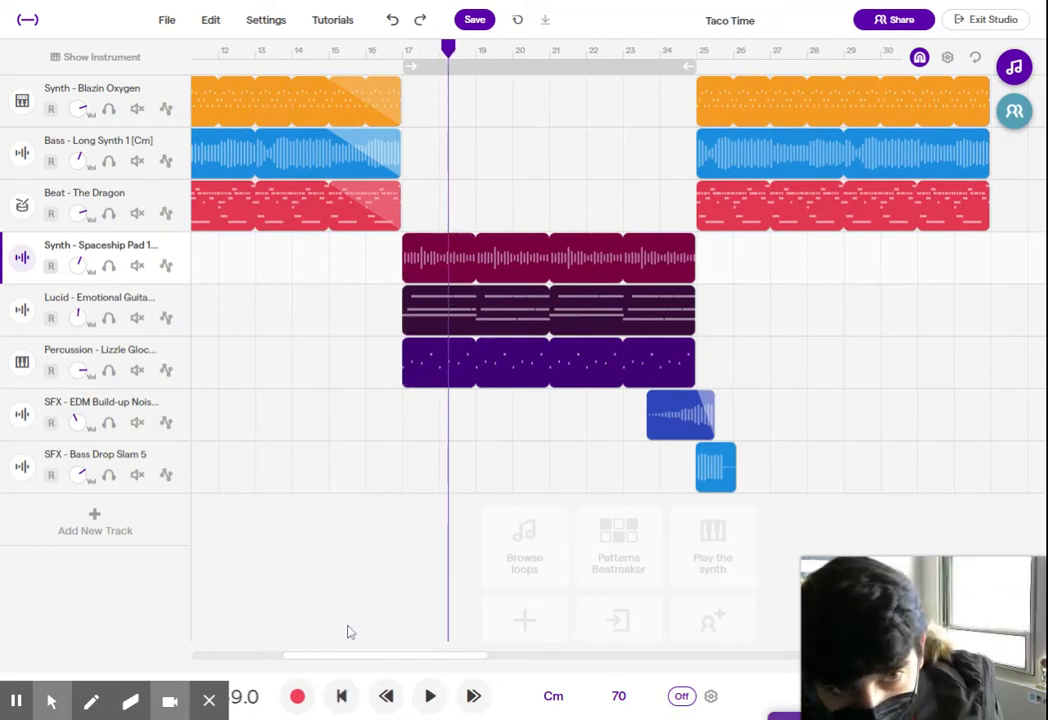
{"action": "key", "text": "ctrl+z"}
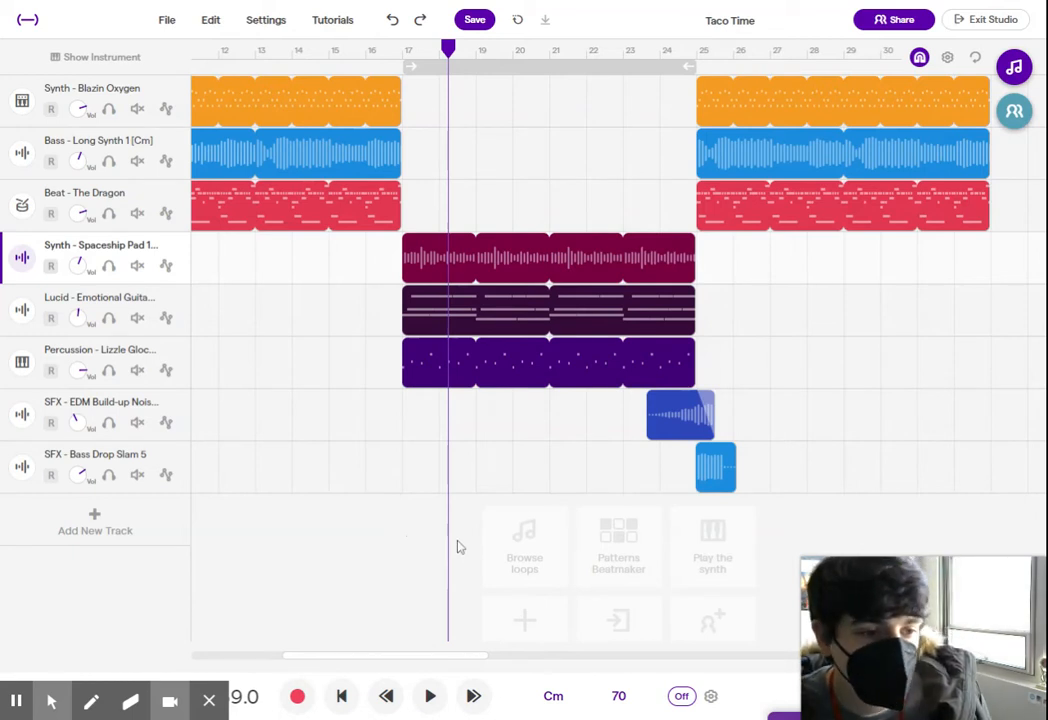
- Solo the Blazin Oxygen synth track and listen to it from bar 15
{"action": "left_click", "coordinate": [405, 55]}
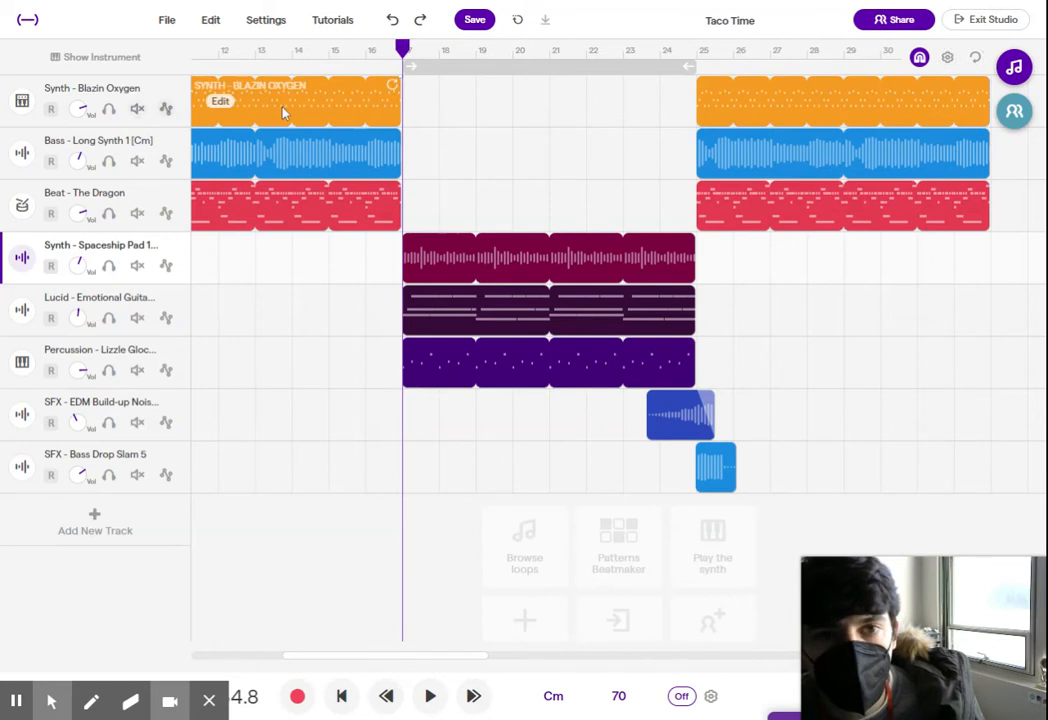
{"action": "left_click", "coordinate": [110, 110]}
{"action": "left_click", "coordinate": [329, 52]}
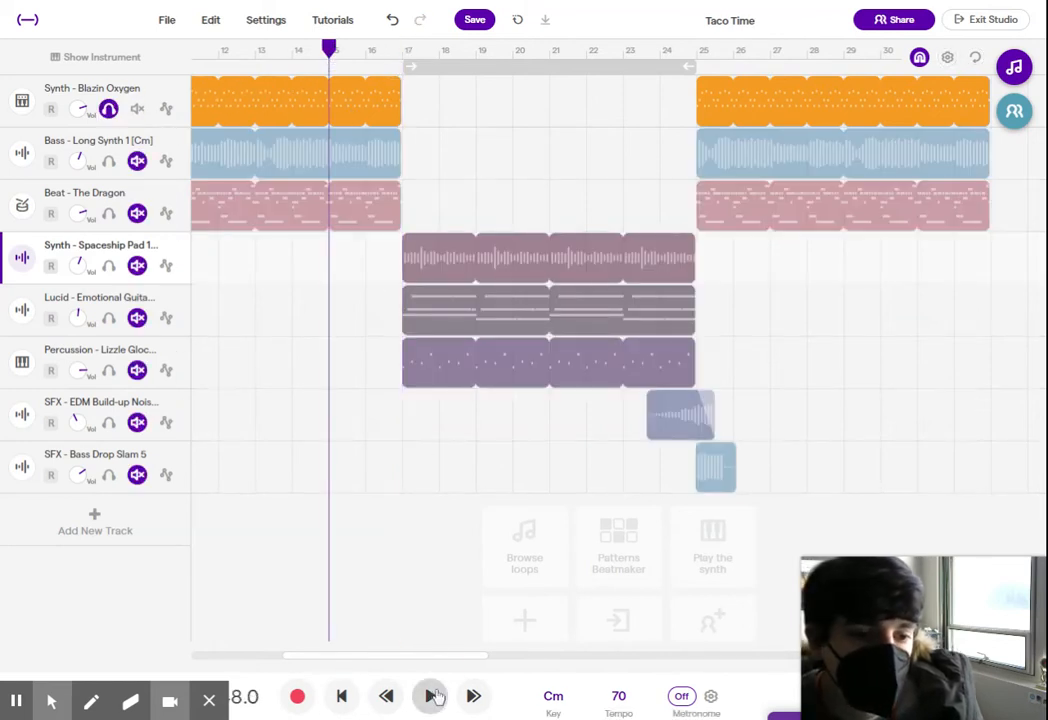
{"action": "left_click", "coordinate": [432, 697]}
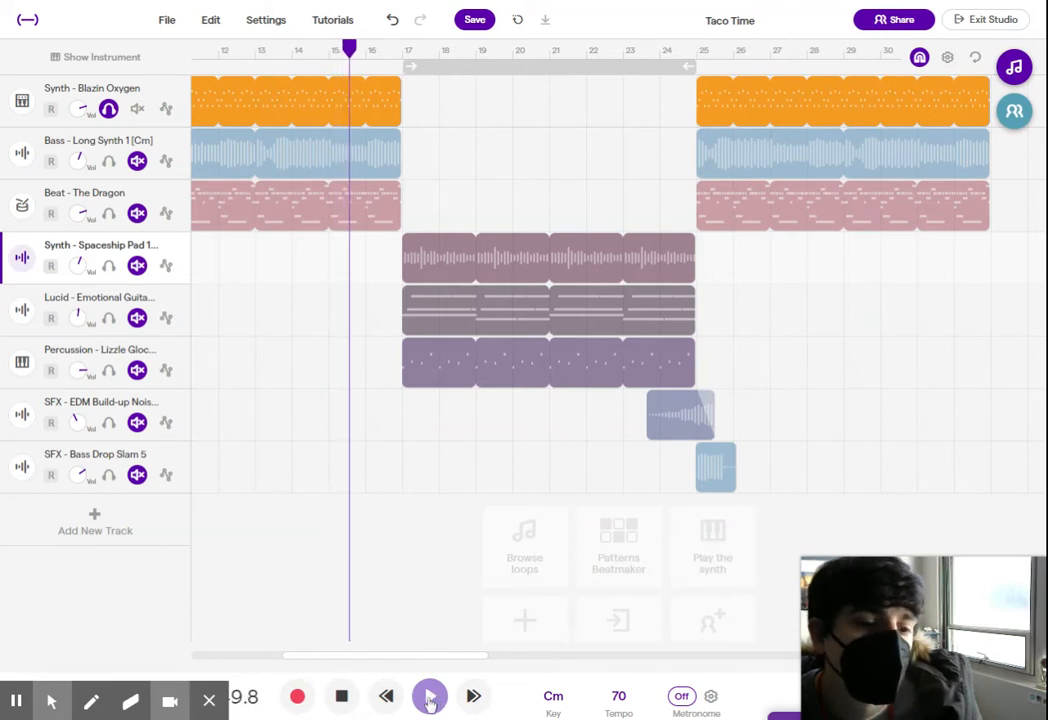
{"action": "left_click", "coordinate": [431, 700]}
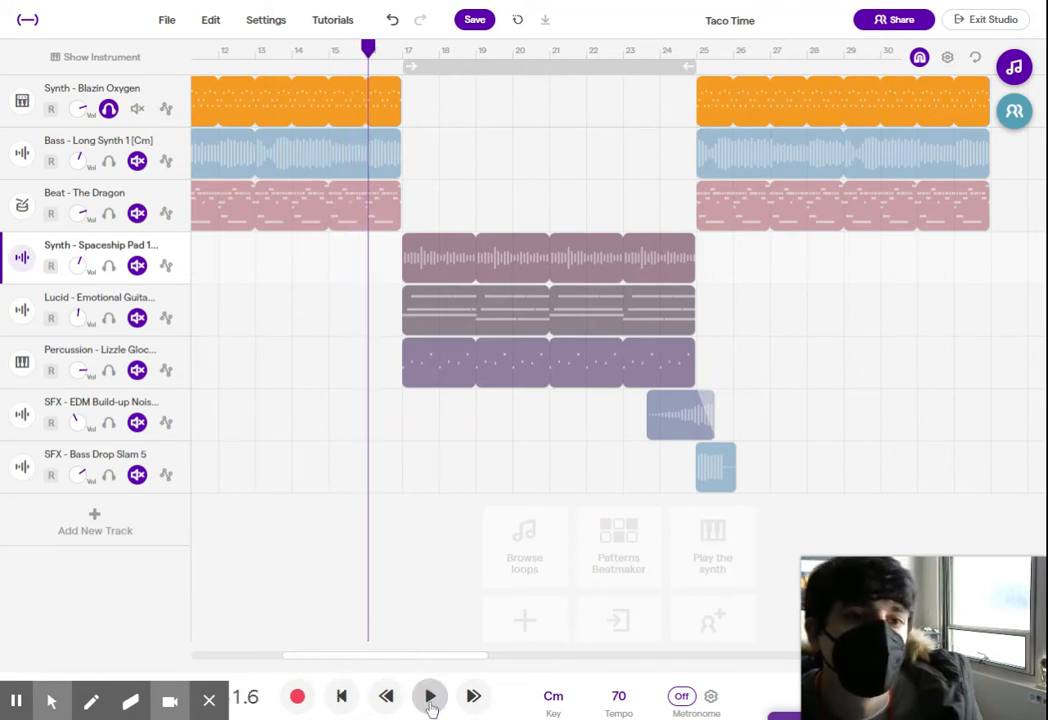
- Switch the solo to the Long Synth 1 bass track and listen to it just before bar 17
{"action": "left_click", "coordinate": [108, 160]}
{"action": "left_click", "coordinate": [108, 108]}
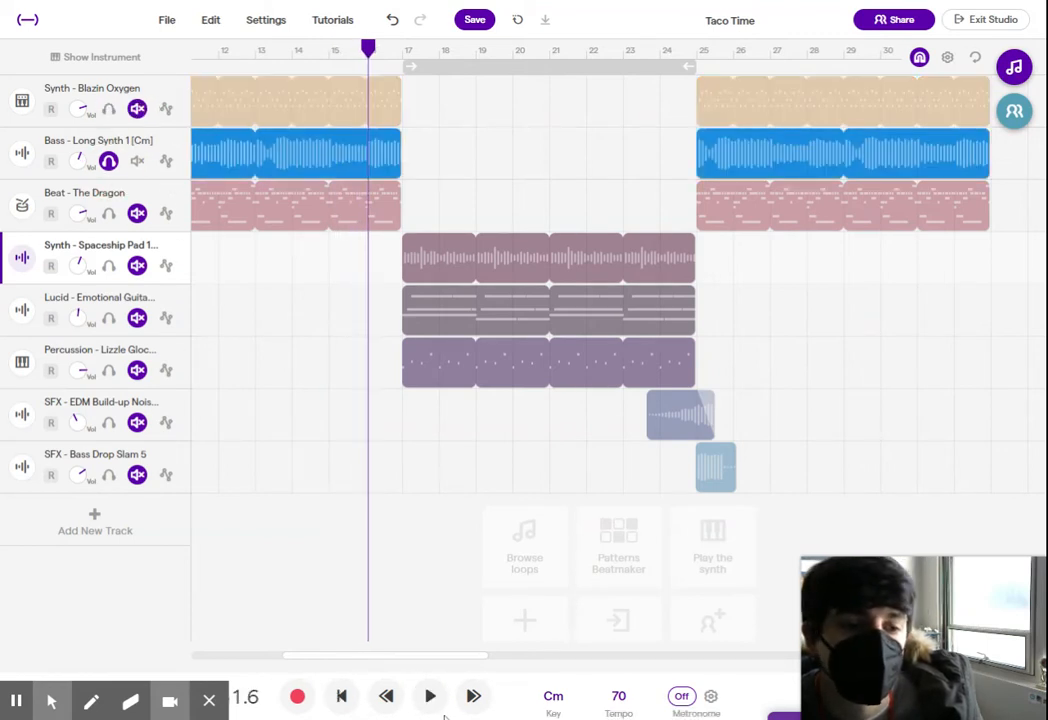
{"action": "left_click", "coordinate": [436, 703]}
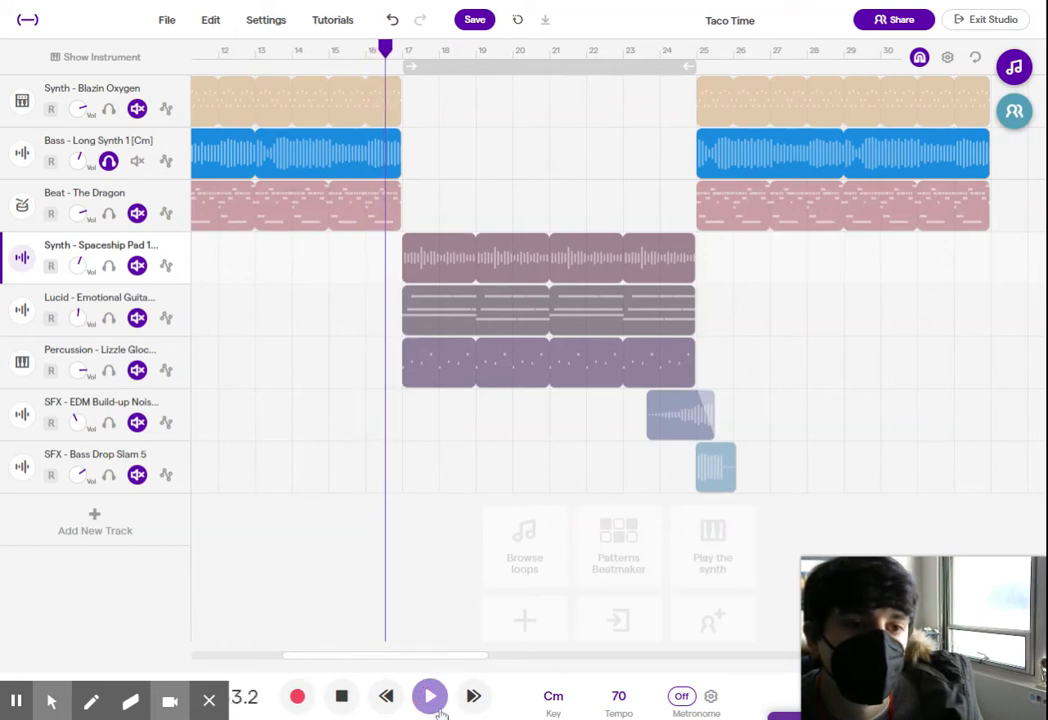
{"action": "left_click", "coordinate": [431, 697]}
- Listen to The Dragon beat track in solo, and return all tracks to normal playback
{"action": "left_click", "coordinate": [108, 213]}
{"action": "left_click", "coordinate": [108, 162]}
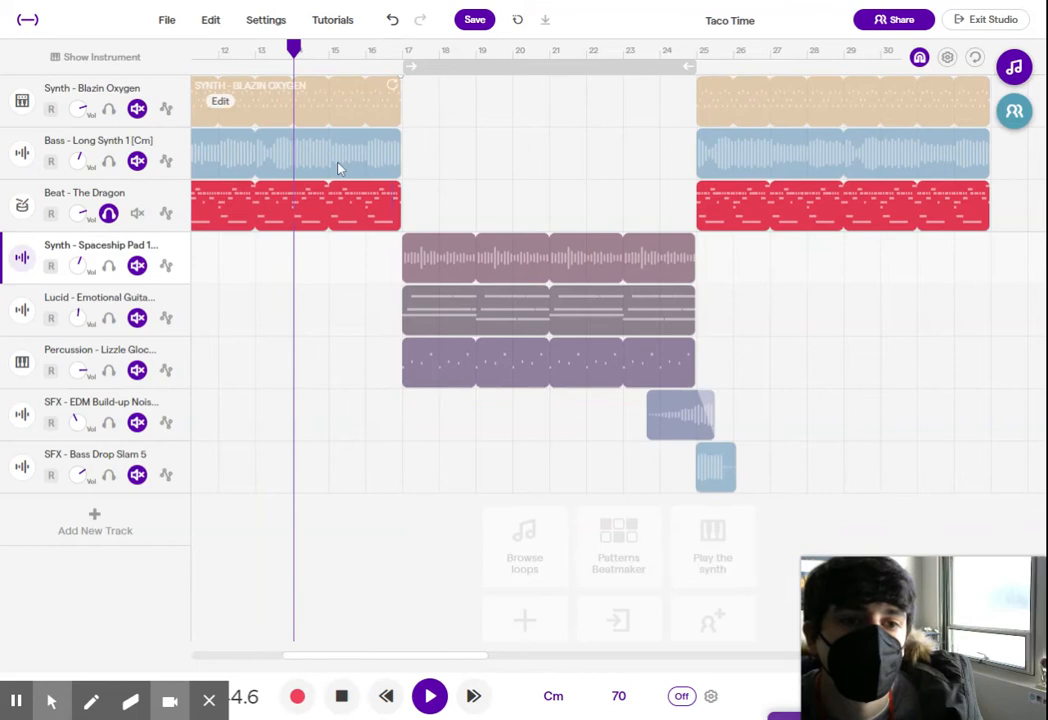
{"action": "left_click", "coordinate": [429, 696]}
{"action": "left_click", "coordinate": [108, 212]}
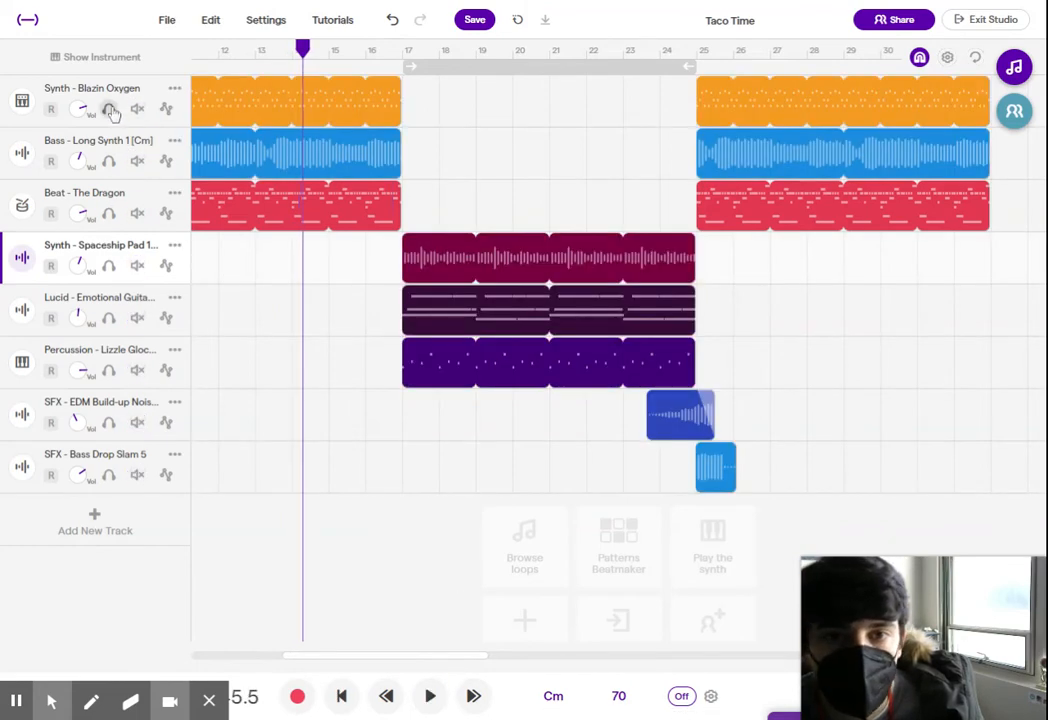
{"action": "left_click", "coordinate": [112, 112]}
{"action": "left_click", "coordinate": [112, 112]}
- Try to paste a clip at bar 17 on the Blazin Oxygen synth track
{"action": "left_click", "coordinate": [375, 101]}
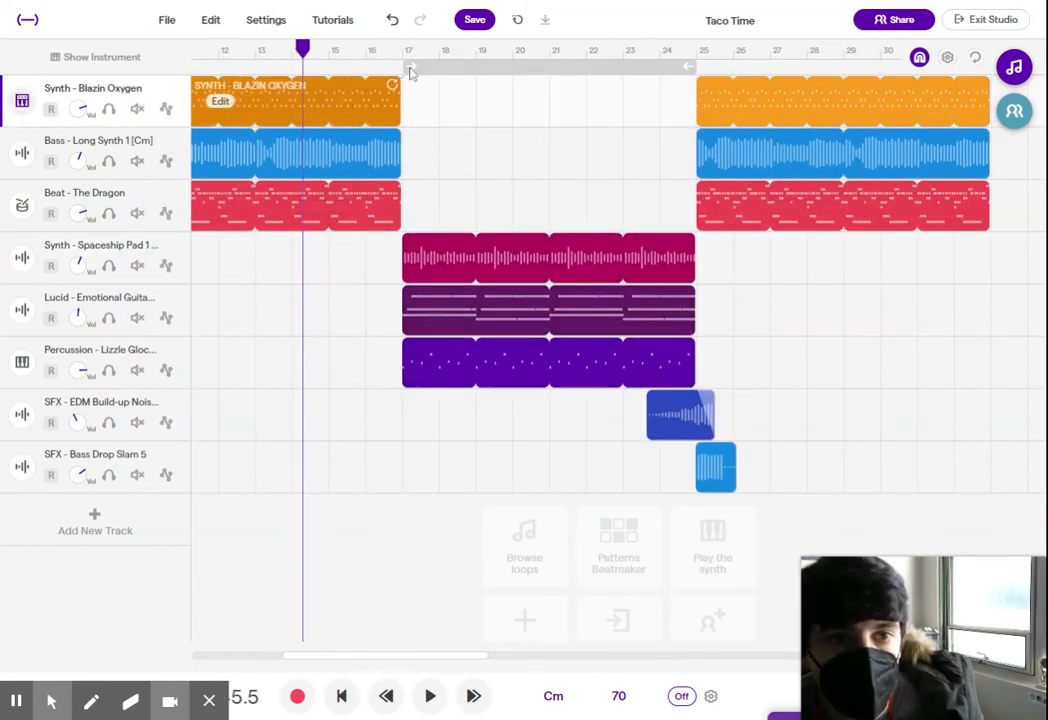
{"action": "left_click", "coordinate": [405, 51]}
{"action": "key", "text": "ctrl+v"}
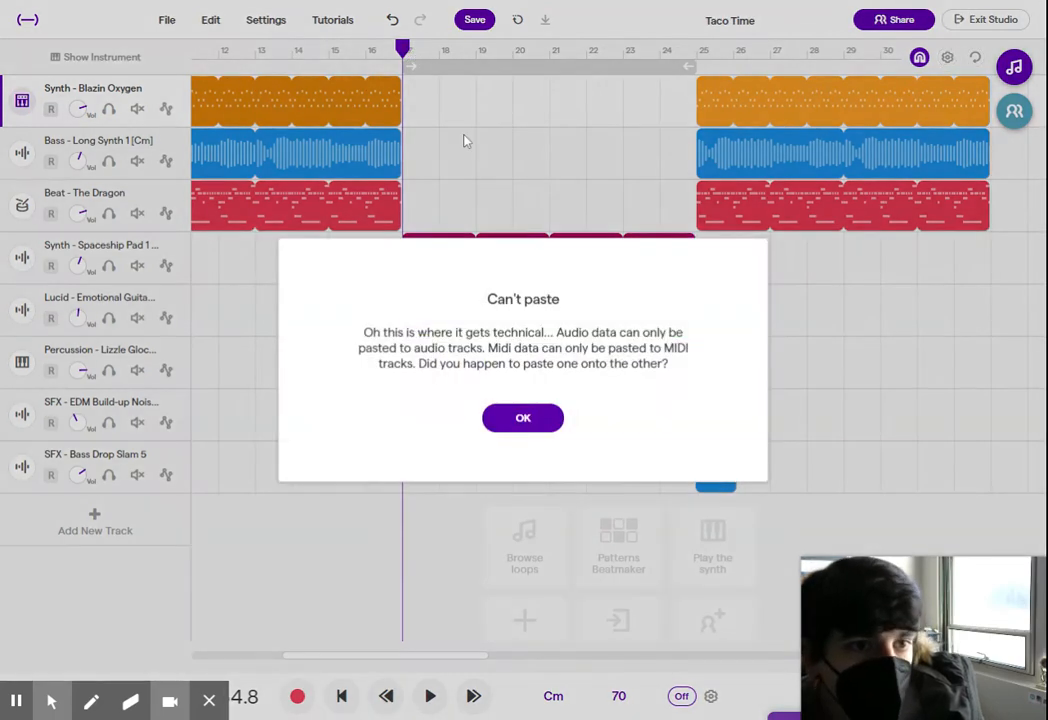
{"action": "left_click", "coordinate": [540, 420]}
{"action": "left_click", "coordinate": [410, 95]}
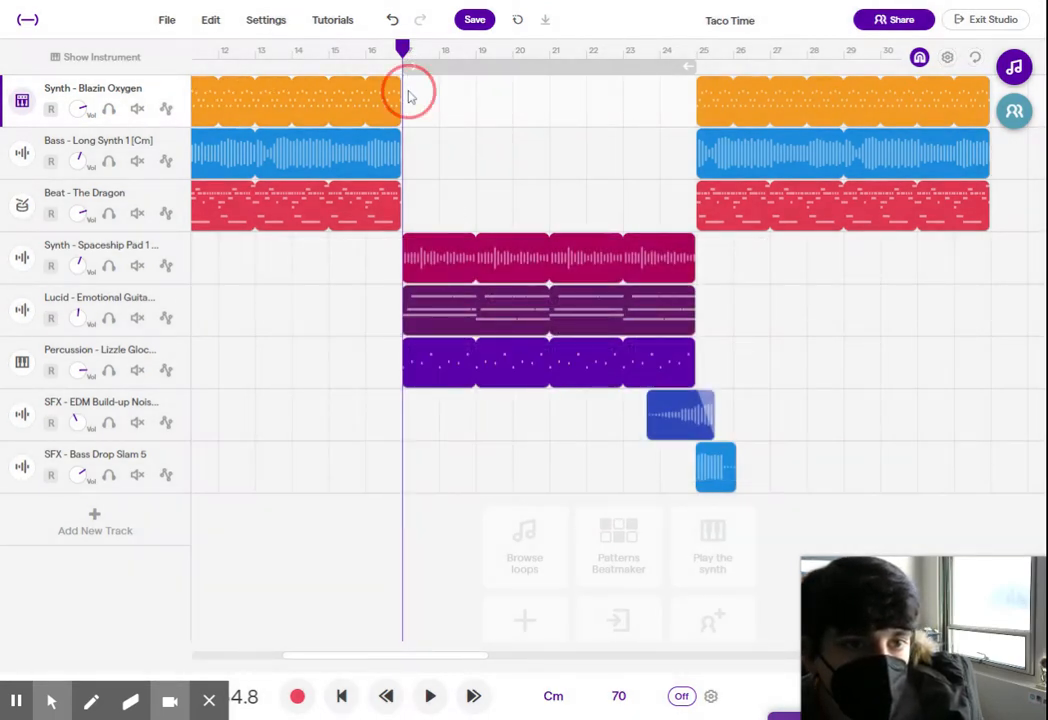
{"action": "key", "text": "ctrl+v"}
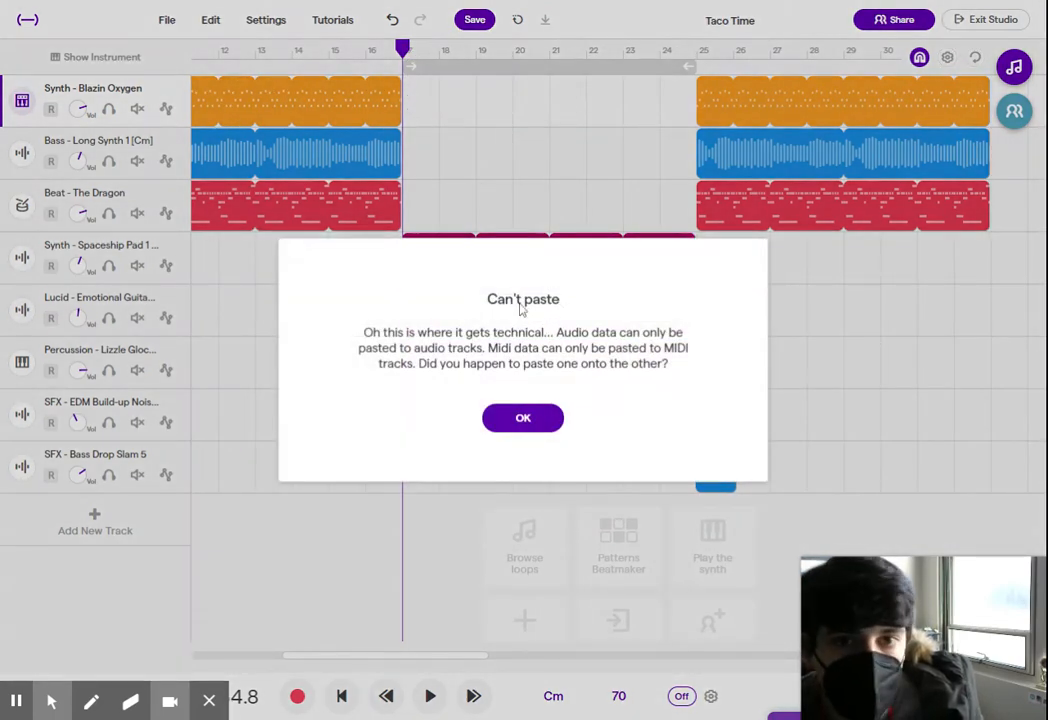
{"action": "left_click", "coordinate": [527, 417]}
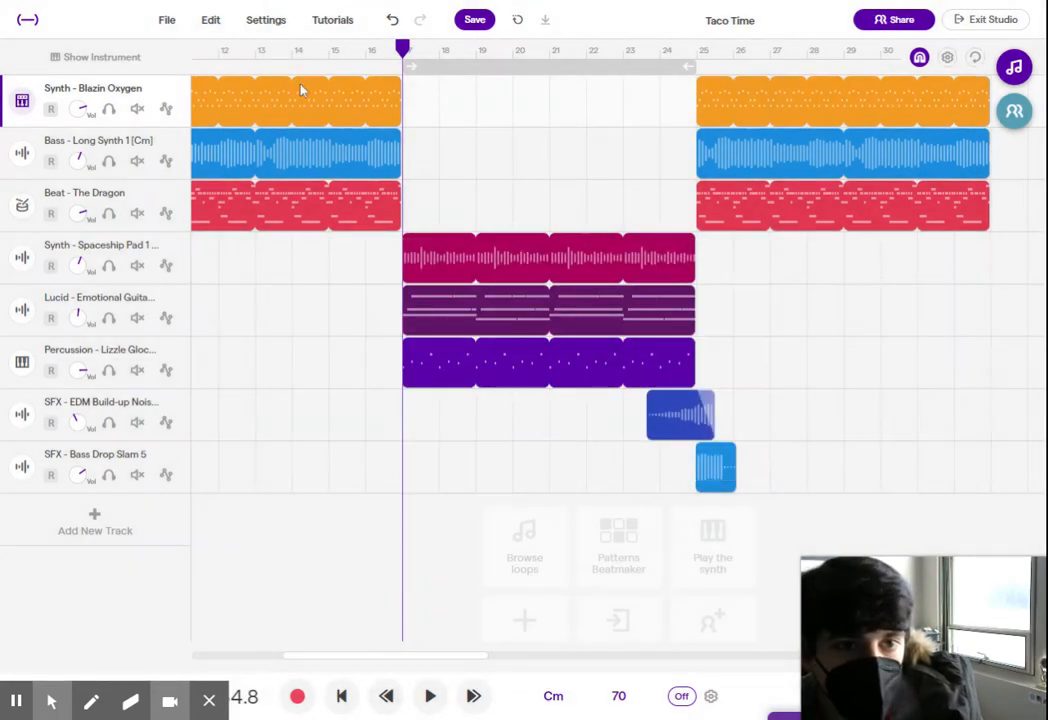
- Copy the Blazin Oxygen clip that ends before bar 17 and paste it on the same track at bar 17
{"action": "left_click", "coordinate": [360, 110]}
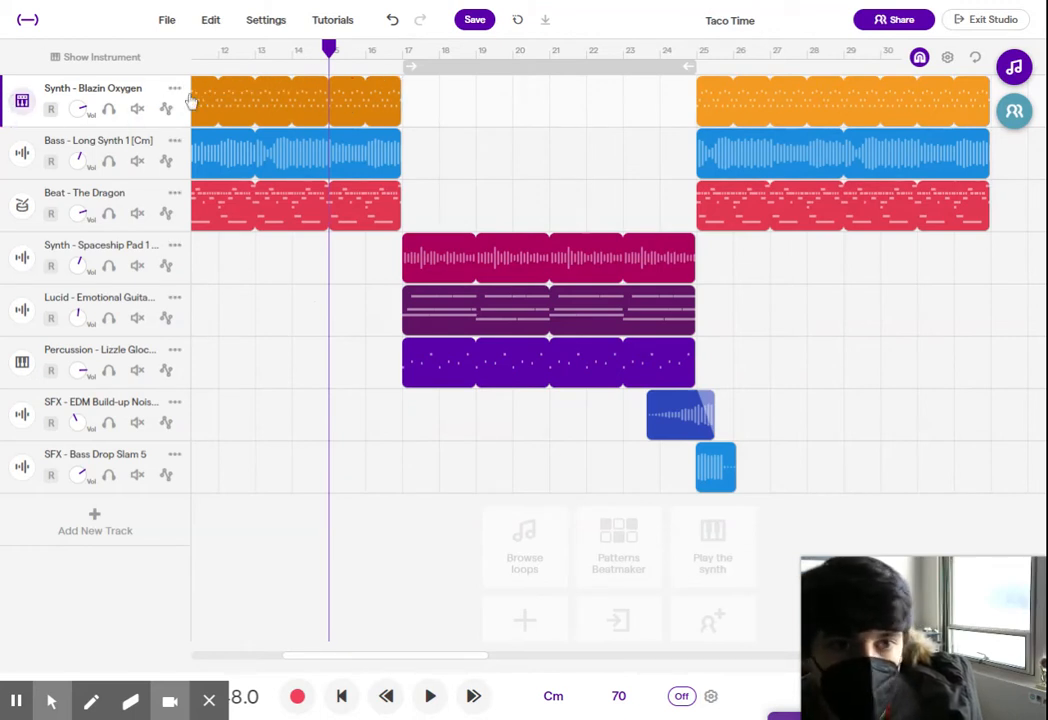
{"action": "left_click", "coordinate": [406, 57]}
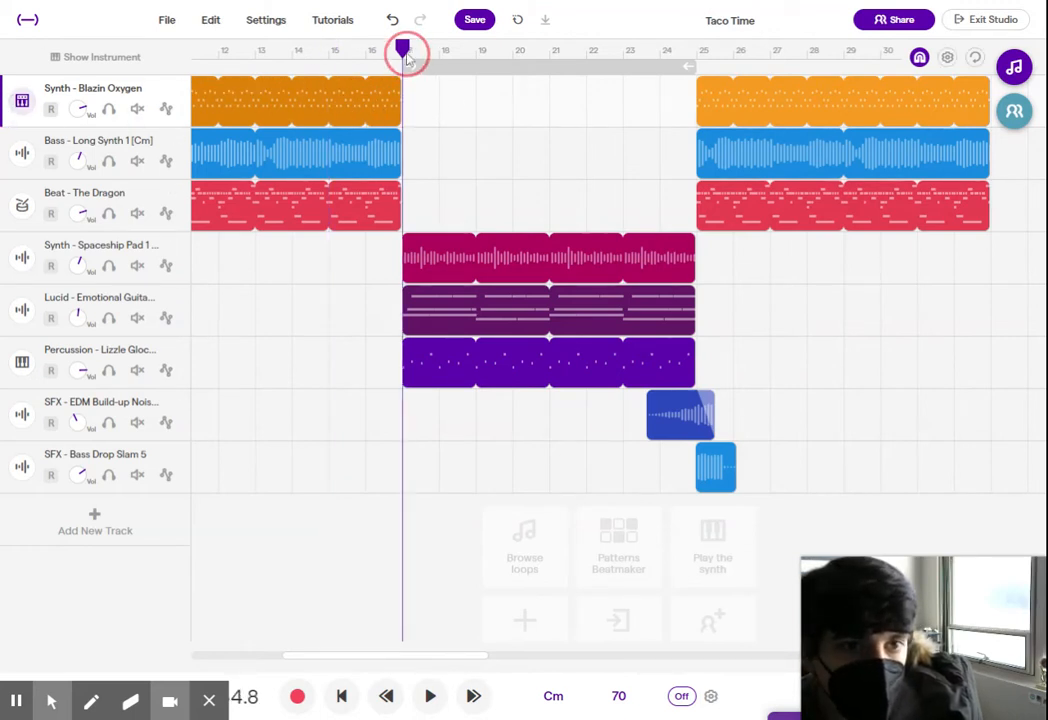
{"action": "left_click", "coordinate": [408, 102]}
{"action": "key", "text": "ctrl+v"}
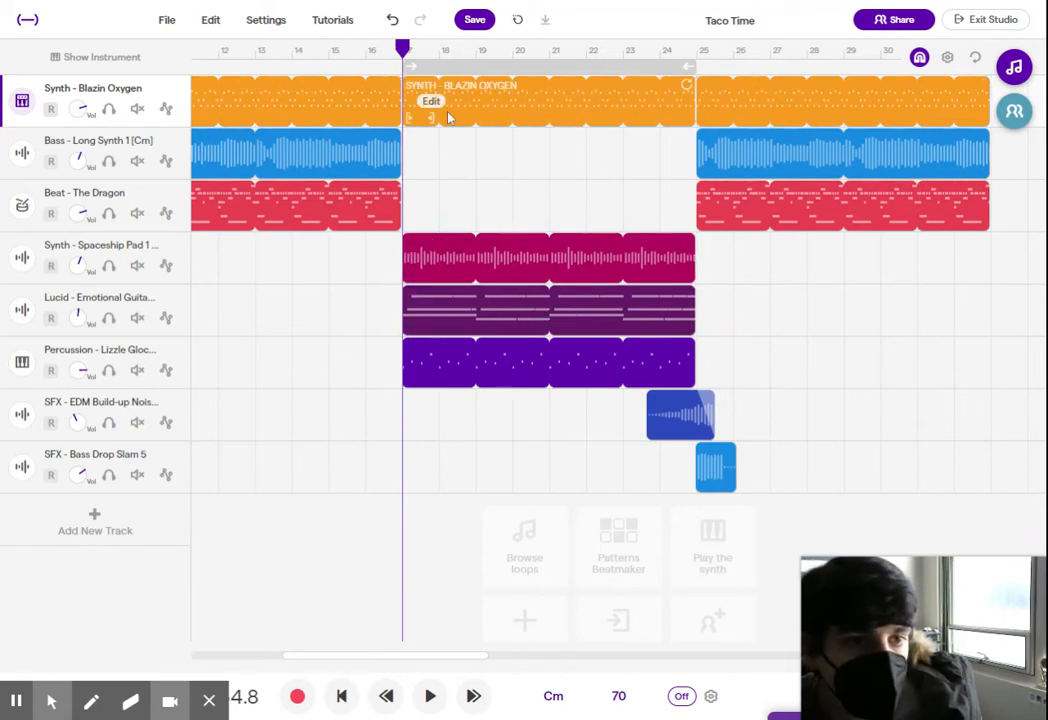
- Split the pasted Blazin Oxygen clip at bar 21, removing its second half, and fade out the remaining part across nearly its full length
{"action": "left_click", "coordinate": [550, 50]}
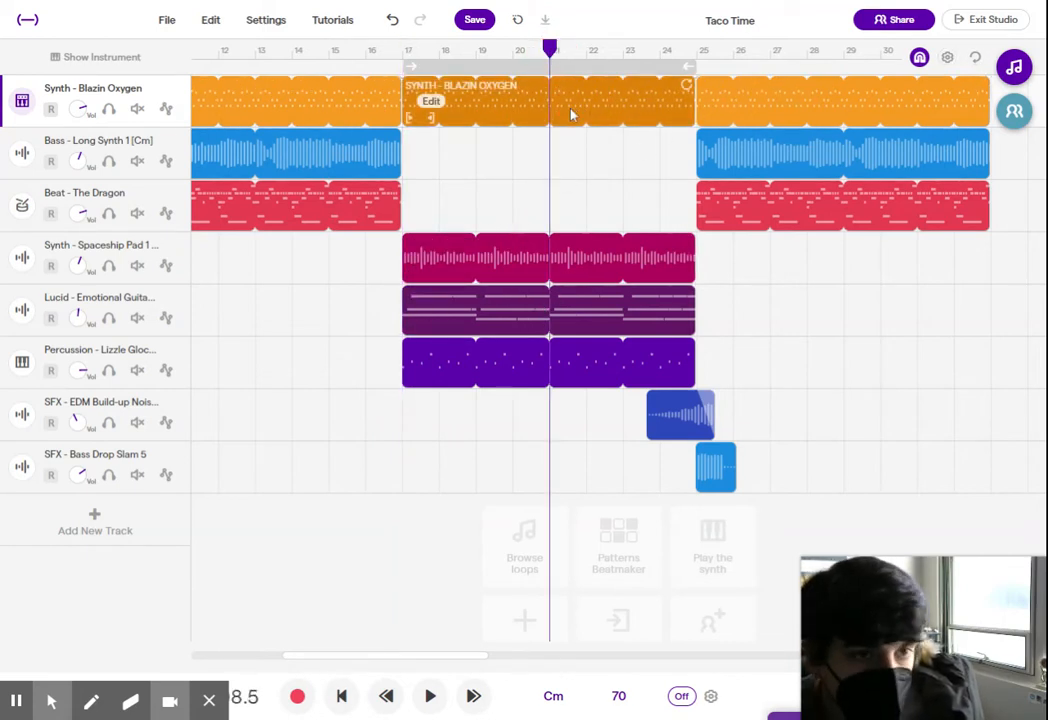
{"action": "key", "text": "ctrl+e"}
{"action": "left_click", "coordinate": [658, 108]}
{"action": "key", "text": "Delete"}
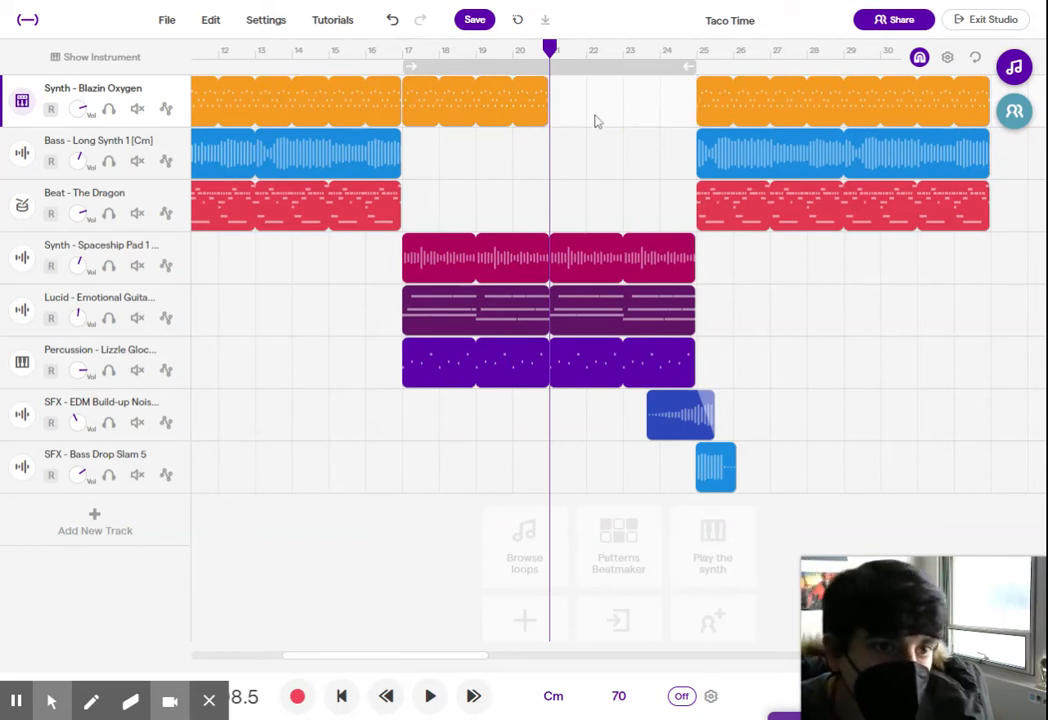
{"action": "left_click_drag", "start_coordinate": [539, 86], "coordinate": [413, 83]}
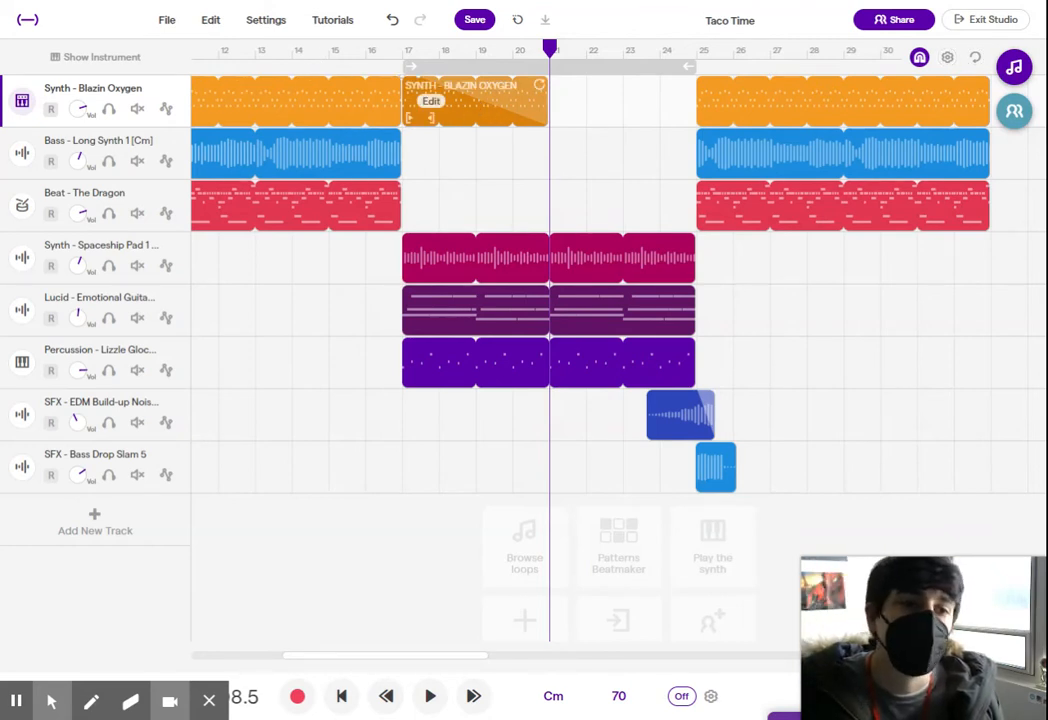
- Play the arrangement from bar 15 to hear the transition into the section at bar 17
{"action": "left_click", "coordinate": [329, 52]}
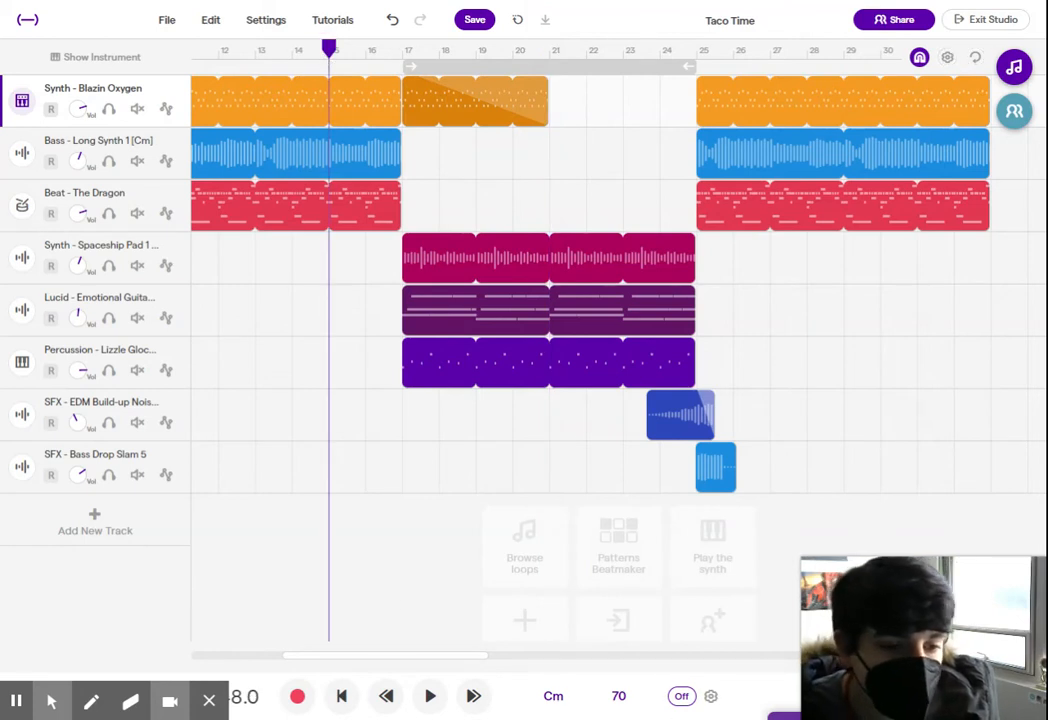
{"action": "left_click", "coordinate": [430, 696]}
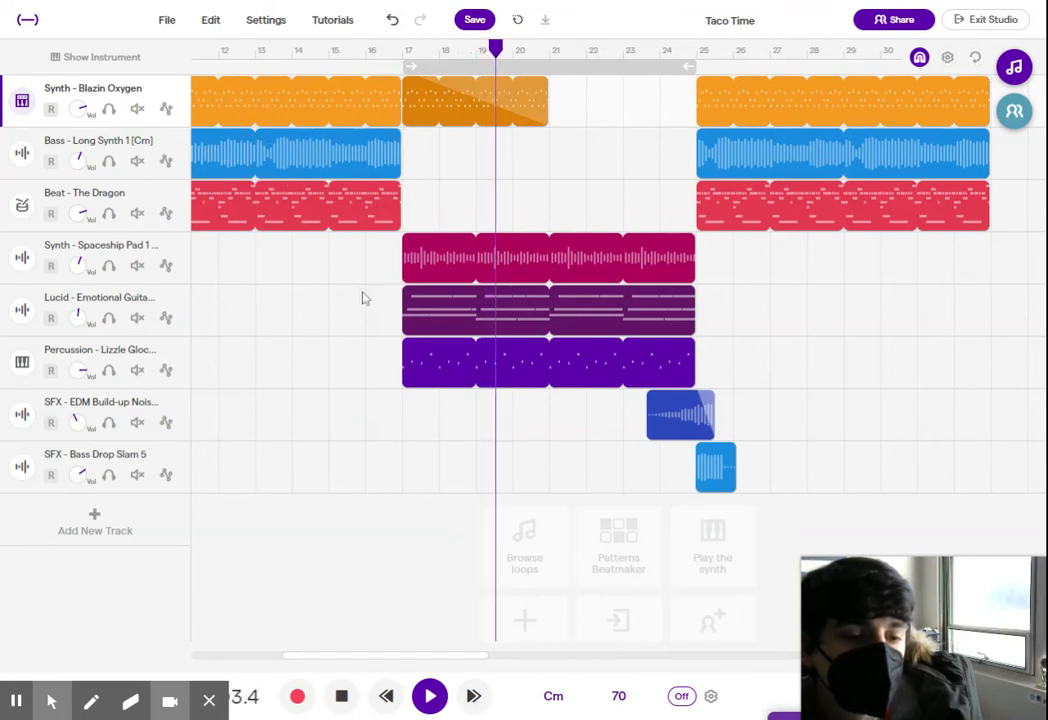
{"action": "left_click", "coordinate": [340, 700]}
- Copy the Bass Drop Slam 5 clip from bar 25 and paste it on the same track at bar 17
{"action": "left_click", "coordinate": [717, 474]}
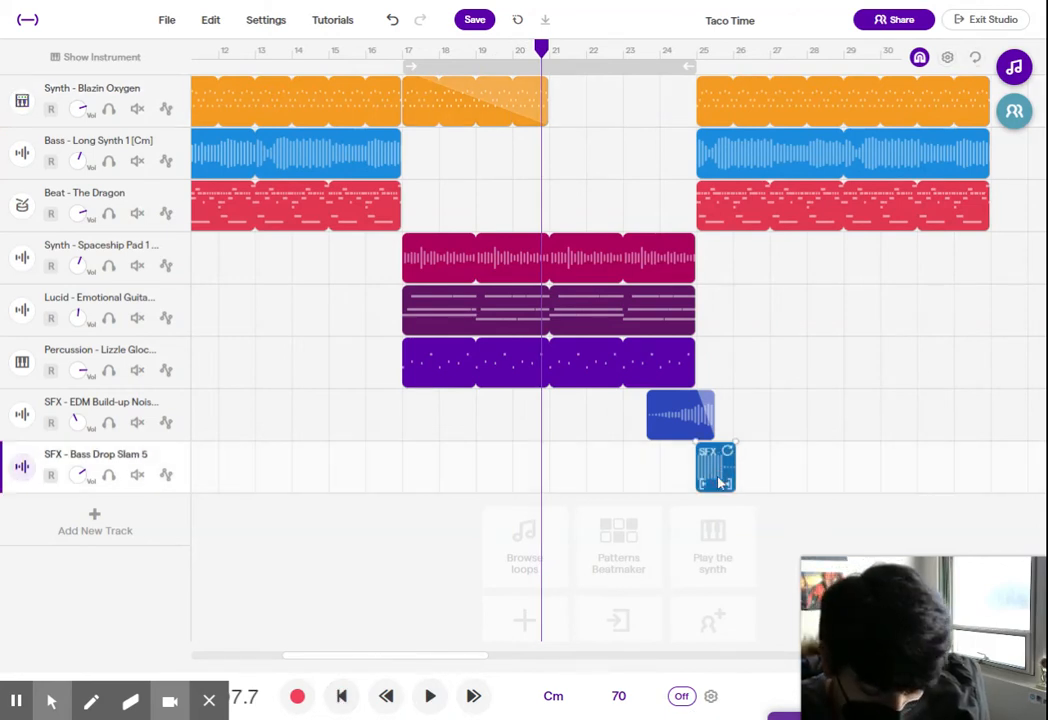
{"action": "left_click", "coordinate": [406, 53]}
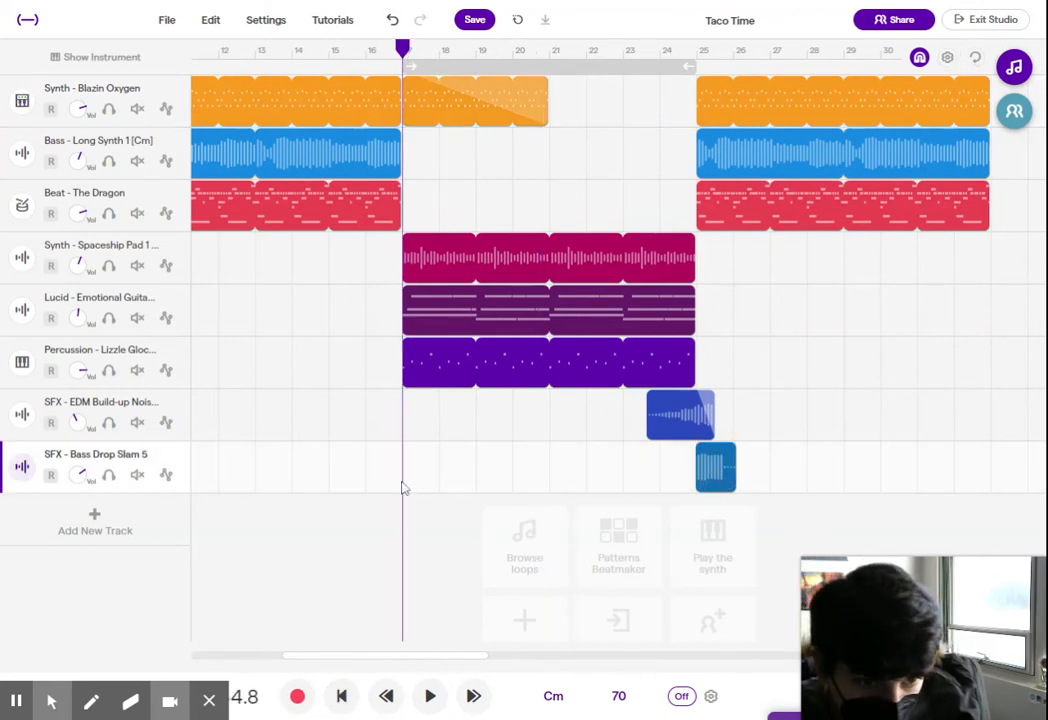
{"action": "left_click", "coordinate": [405, 485]}
{"action": "key", "text": "ctrl+v"}
- Listen to the transition from bar 16, and delete the faded Blazin Oxygen clip at bar 17
{"action": "left_click", "coordinate": [362, 48]}
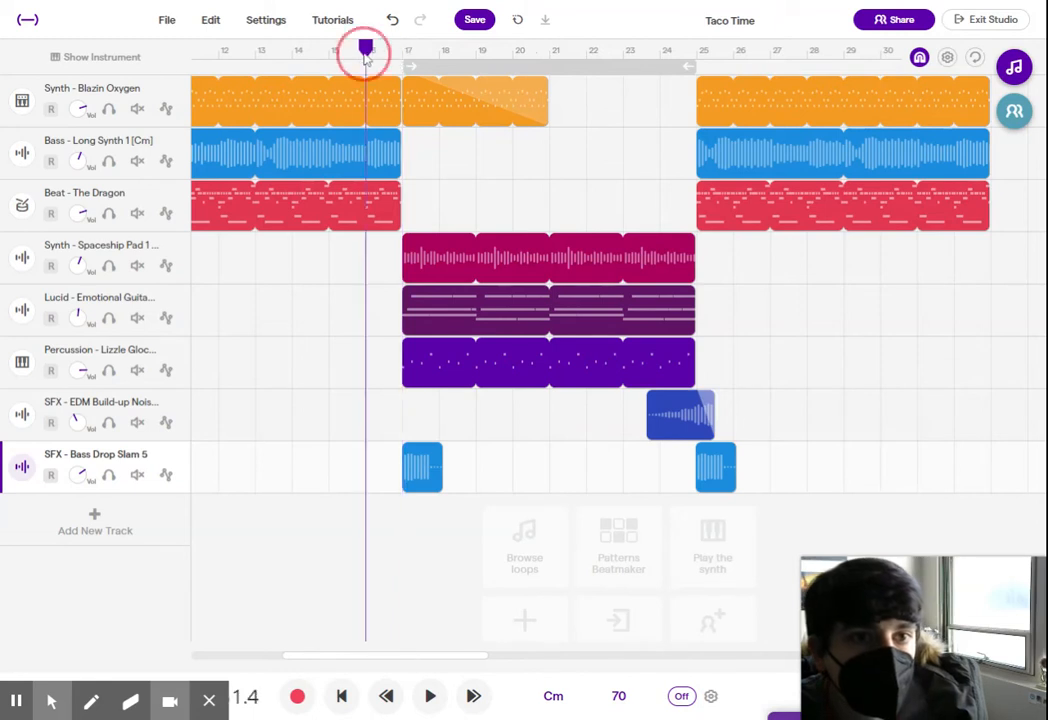
{"action": "key", "text": "space"}
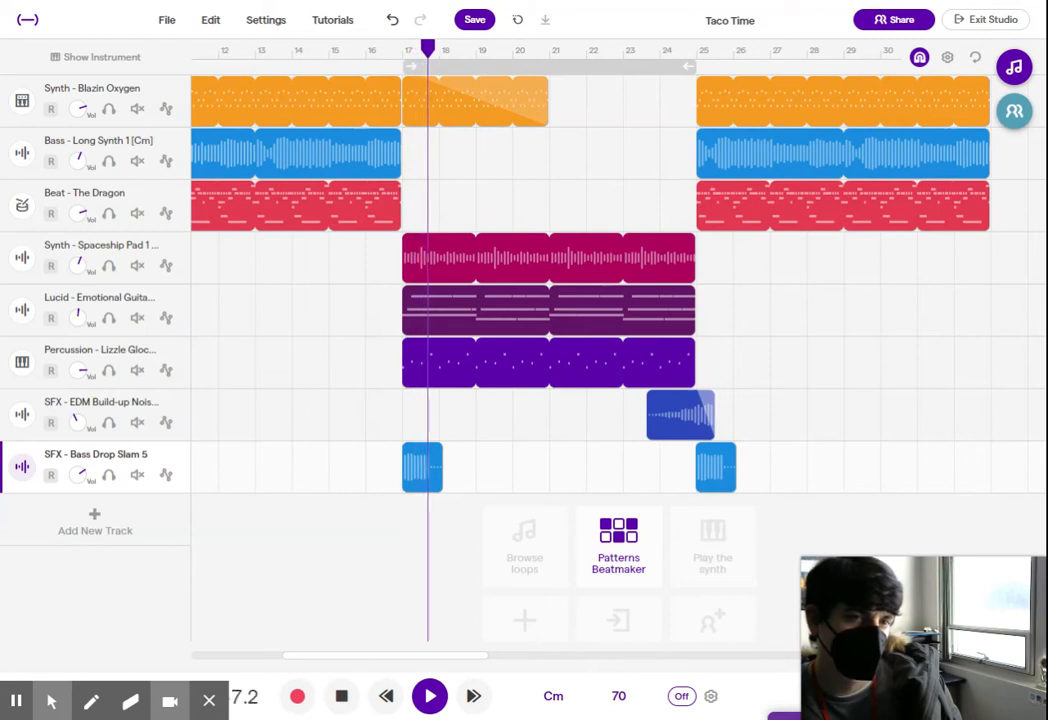
{"action": "key", "text": "space"}
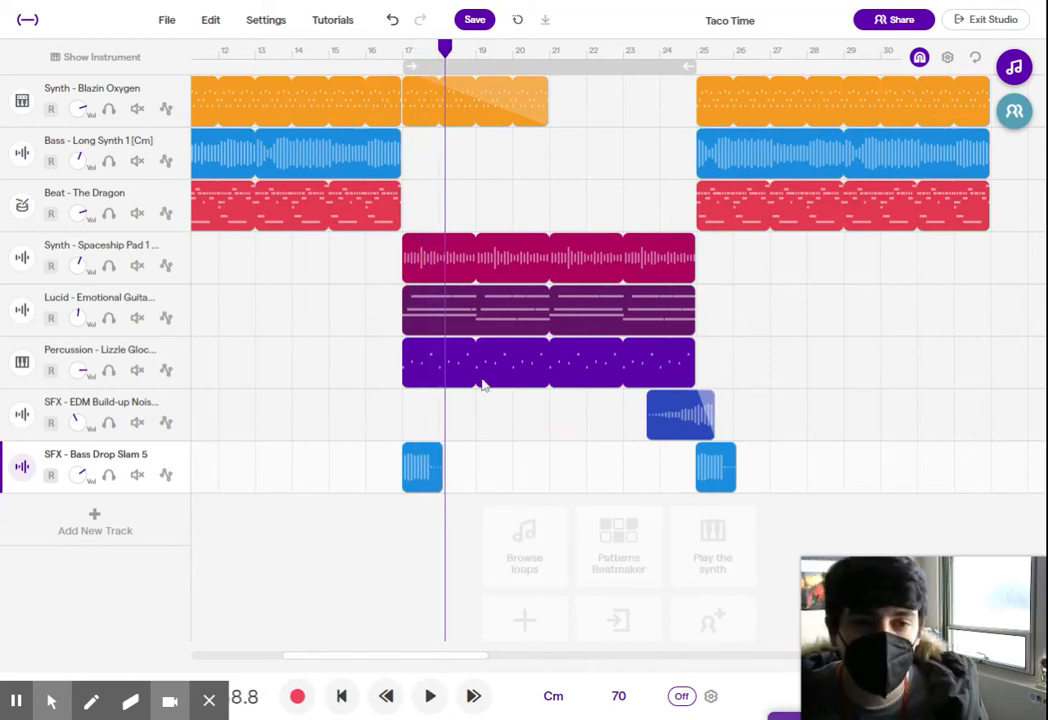
{"action": "left_click", "coordinate": [522, 122]}
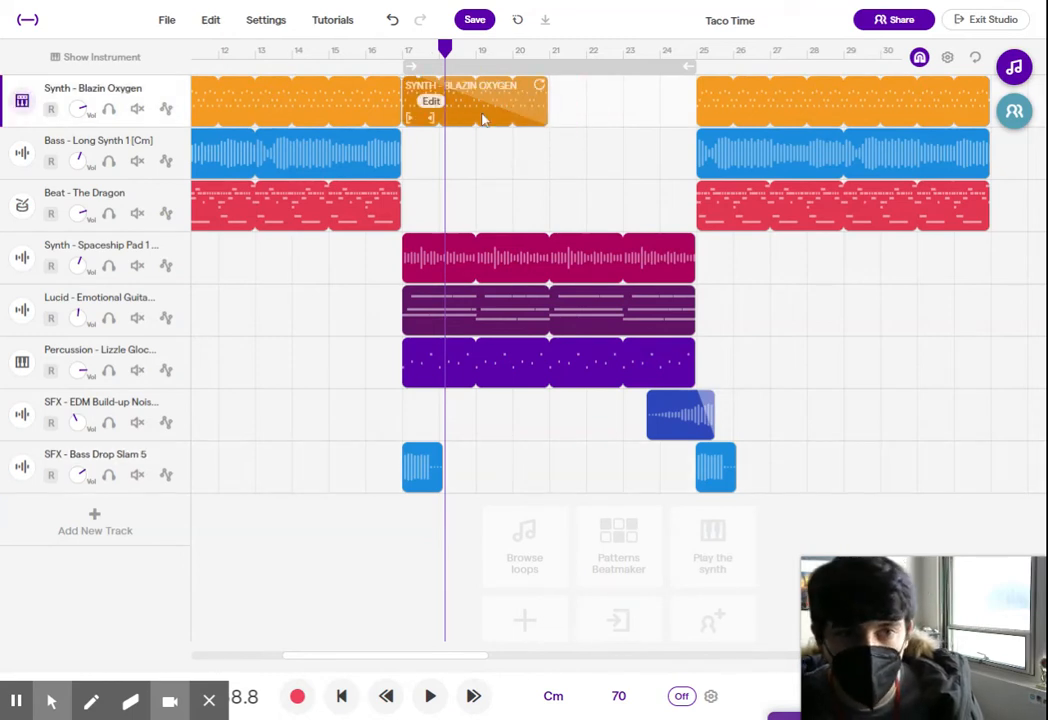
{"action": "key", "text": "Delete"}
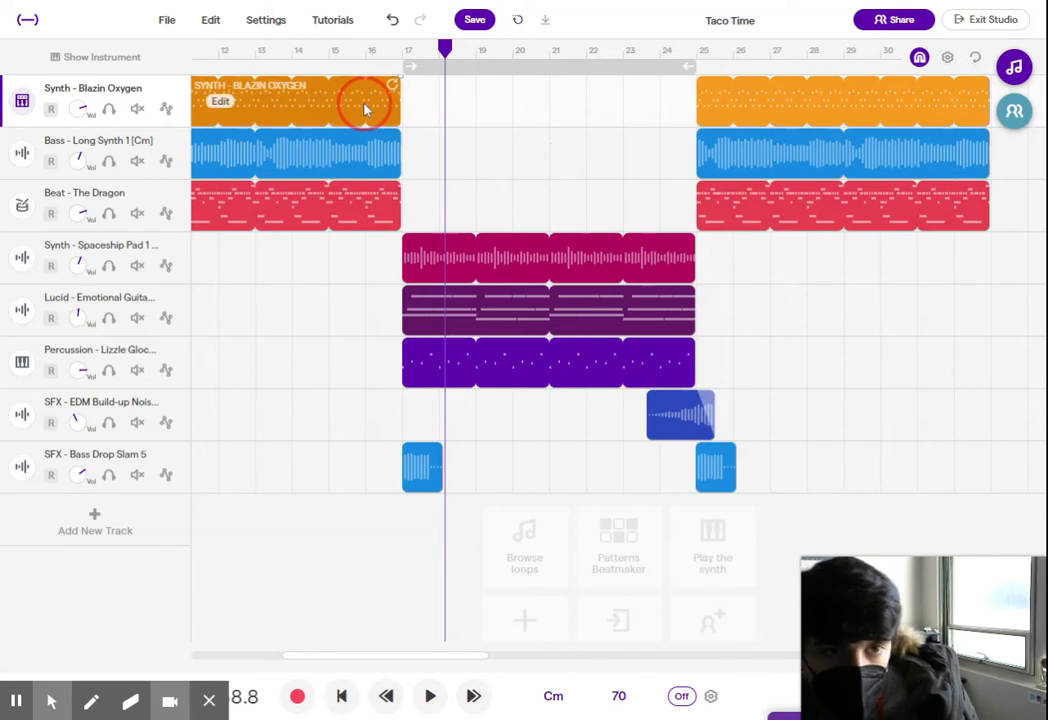
- Paste a copy of the preceding Blazin Oxygen clip at bar 17 and split it at bars 19, 21 and 23
{"action": "left_click", "coordinate": [403, 50]}
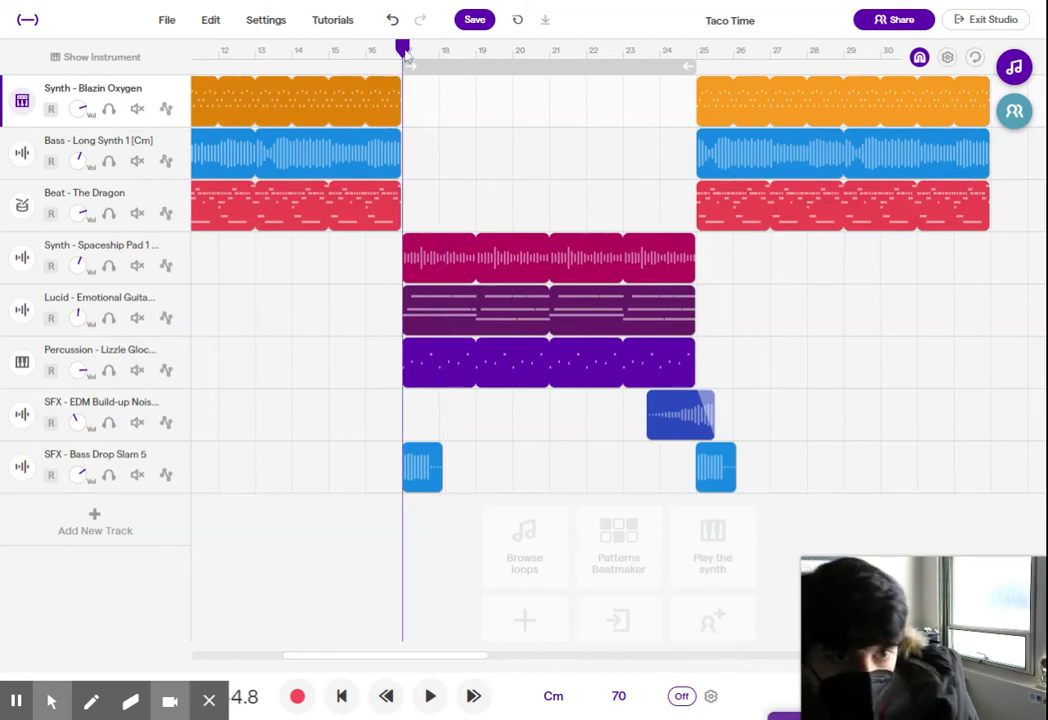
{"action": "key", "text": "ctrl+z"}
{"action": "left_click", "coordinate": [441, 52]}
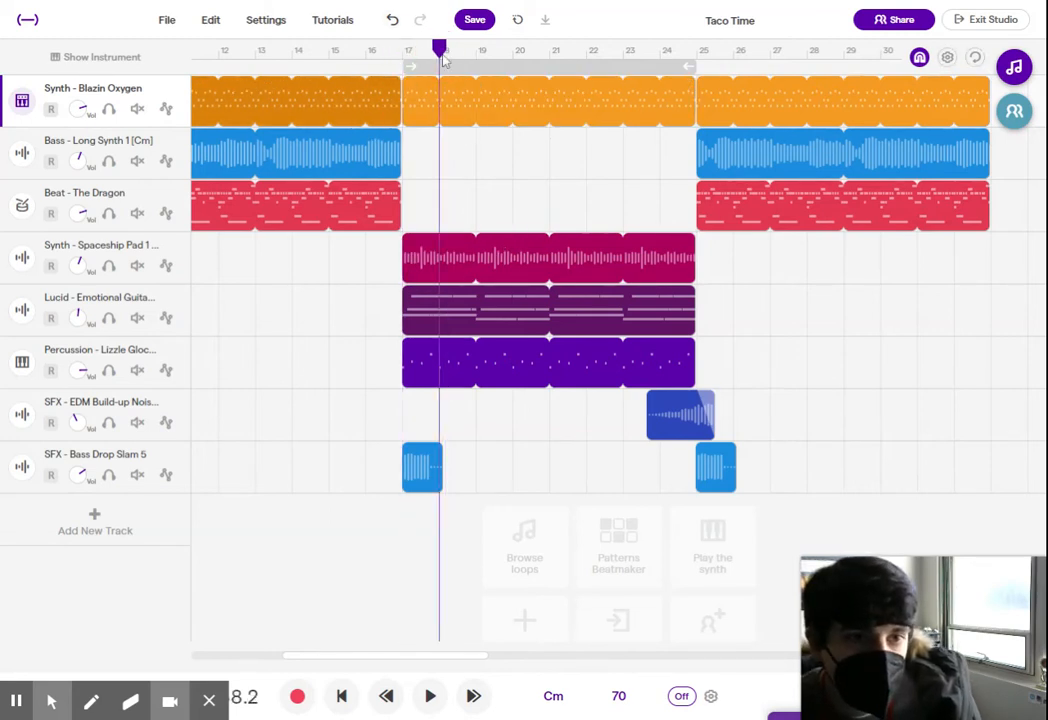
{"action": "left_click", "coordinate": [477, 60]}
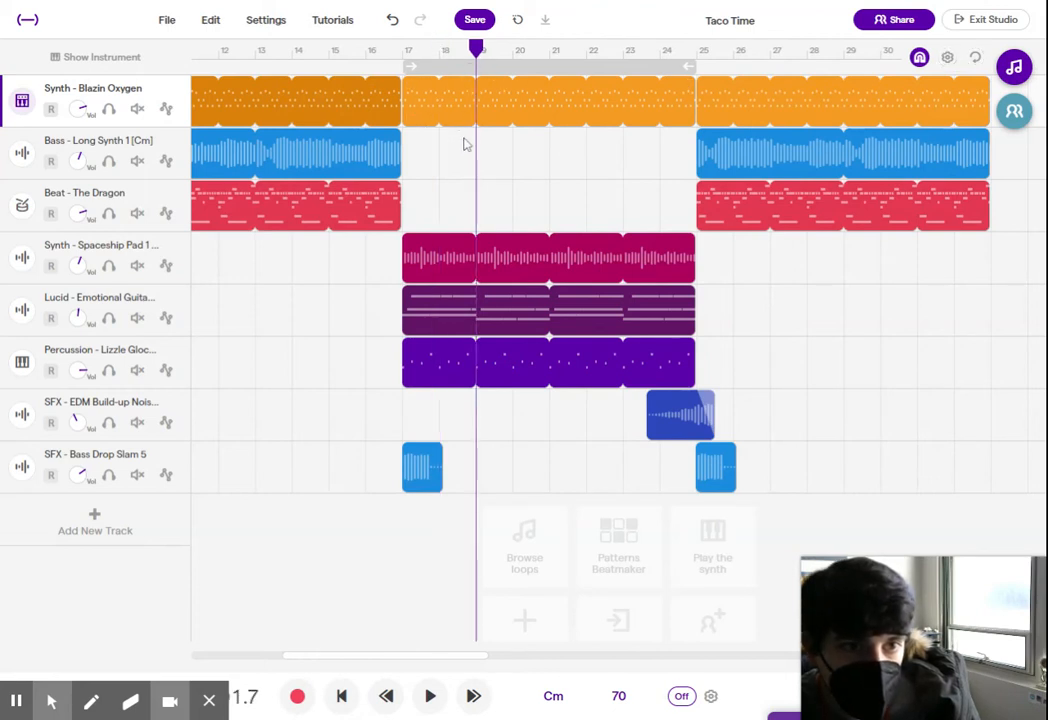
{"action": "double_click", "coordinate": [476, 104]}
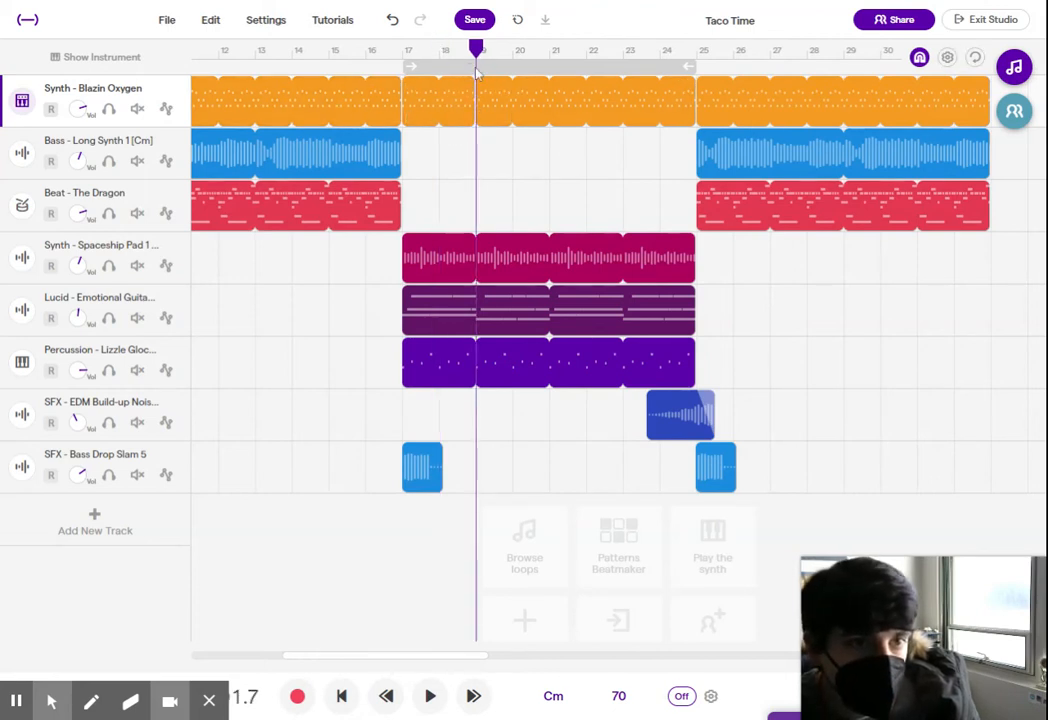
{"action": "left_click", "coordinate": [550, 50]}
{"action": "left_click", "coordinate": [580, 101]}
{"action": "key", "text": "ctrl+e"}
{"action": "left_click", "coordinate": [624, 49]}
{"action": "left_click", "coordinate": [633, 98]}
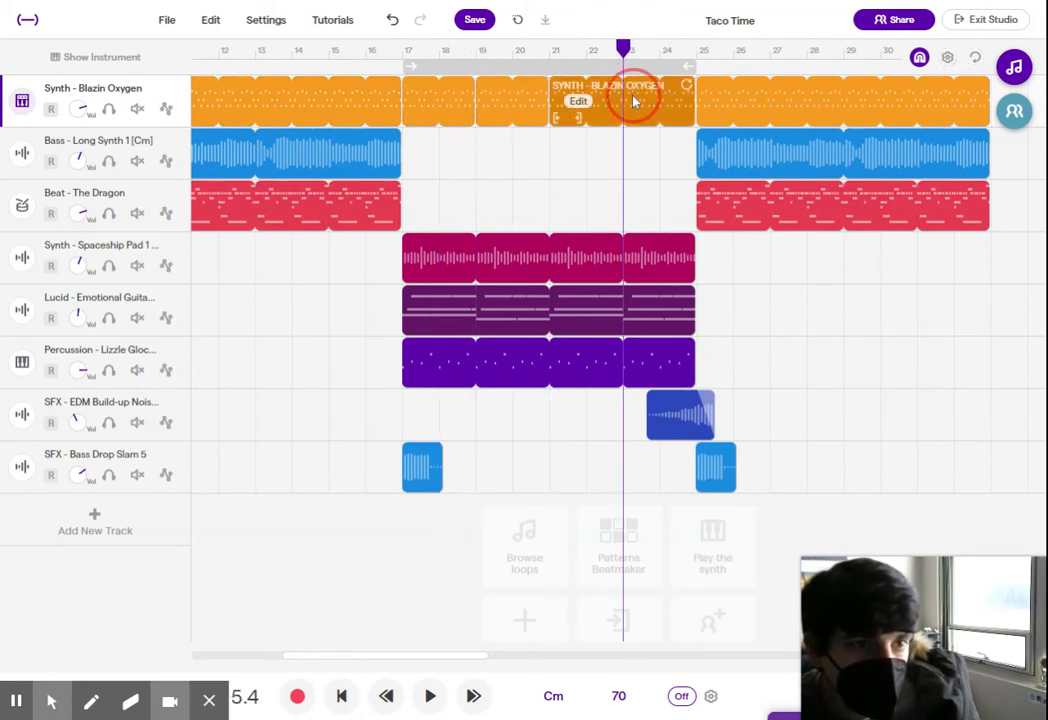
{"action": "key", "text": "ctrl+e"}
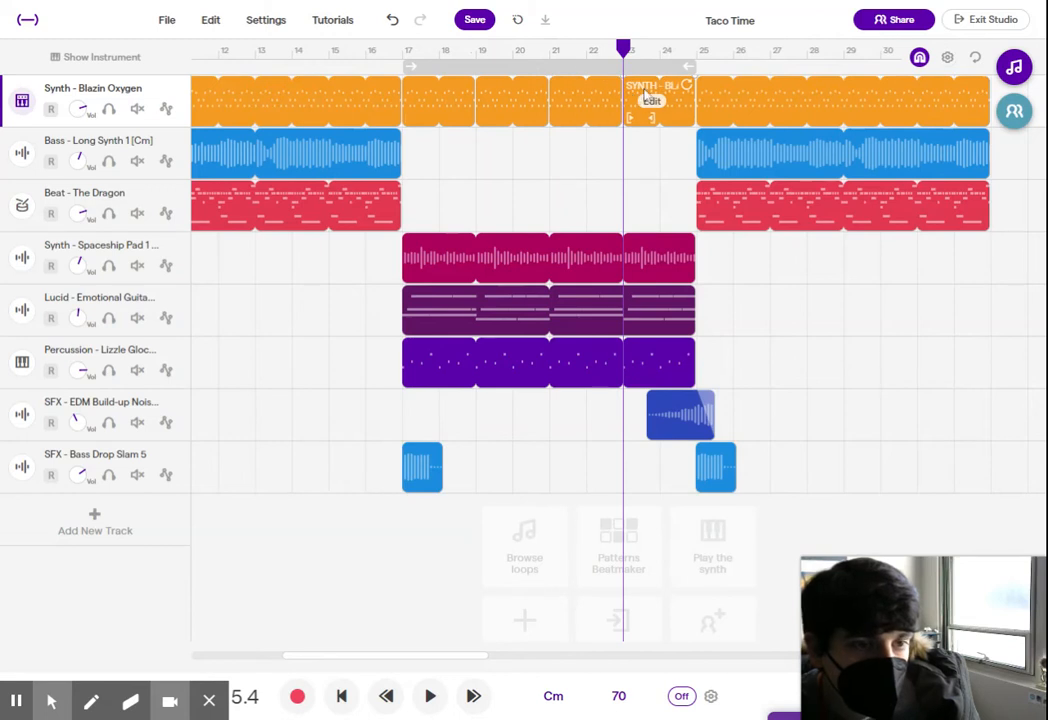
- Delete the two-bar Blazin Oxygen pieces that start at bars 17 and 21
{"action": "left_click", "coordinate": [447, 123]}
{"action": "key", "text": "Delete"}
{"action": "left_click", "coordinate": [604, 117]}
{"action": "key", "text": "Delete"}
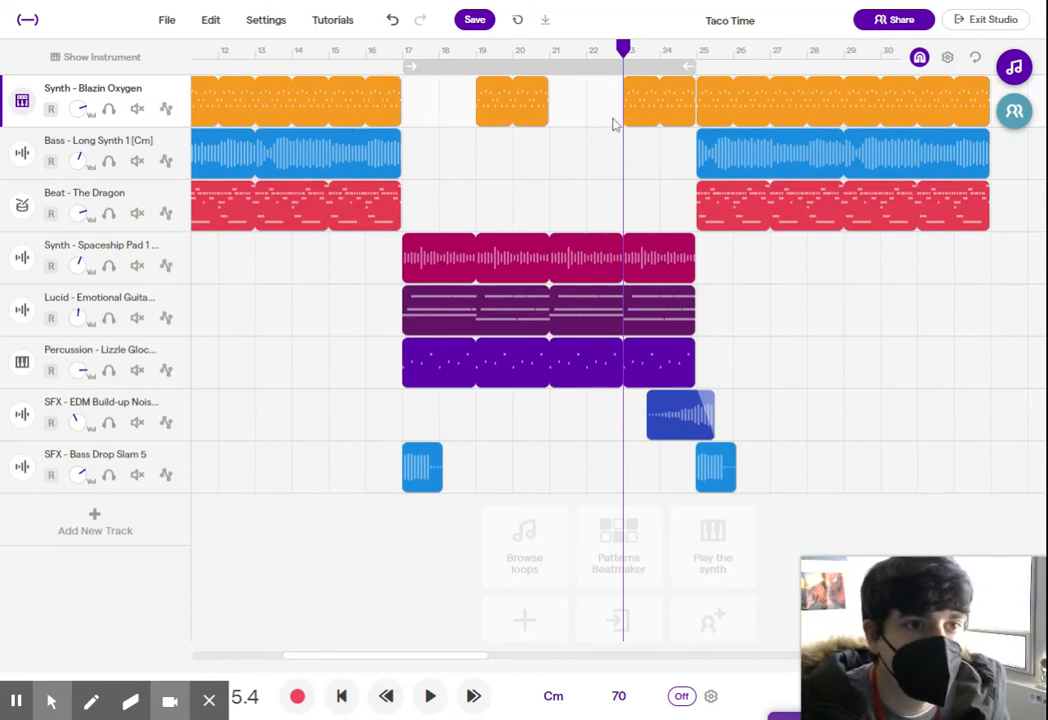
- Split the remaining Blazin Oxygen pieces at bars 20 and 24 and reduce them to one-bar clips at bars 19 and 22
{"action": "left_click", "coordinate": [669, 100]}
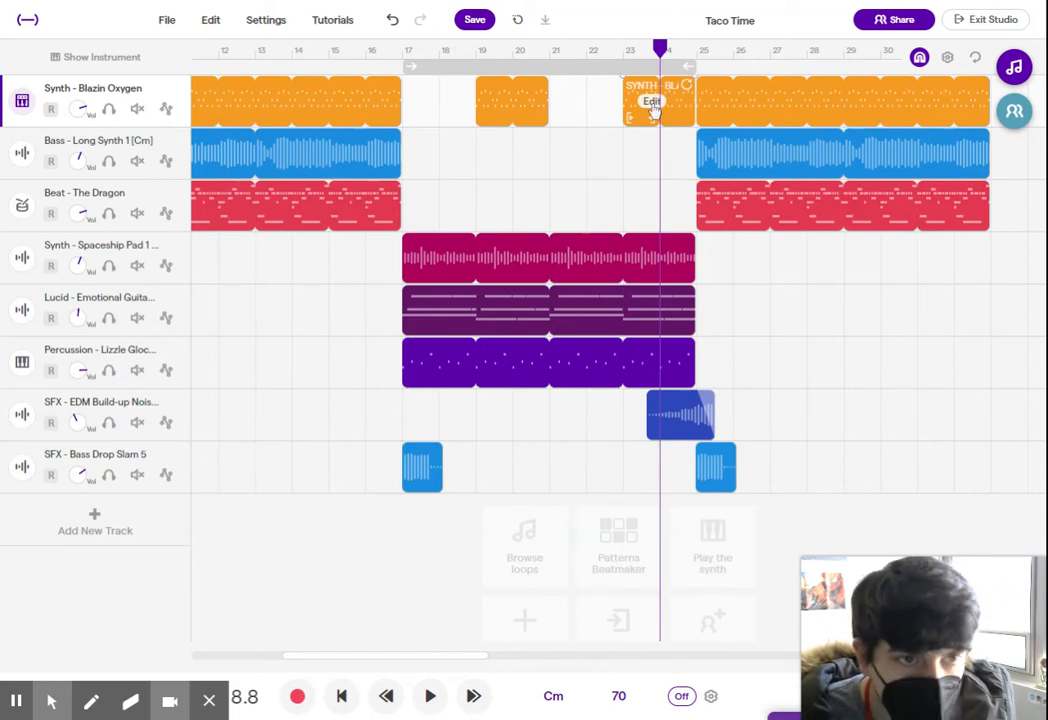
{"action": "left_click", "coordinate": [517, 52]}
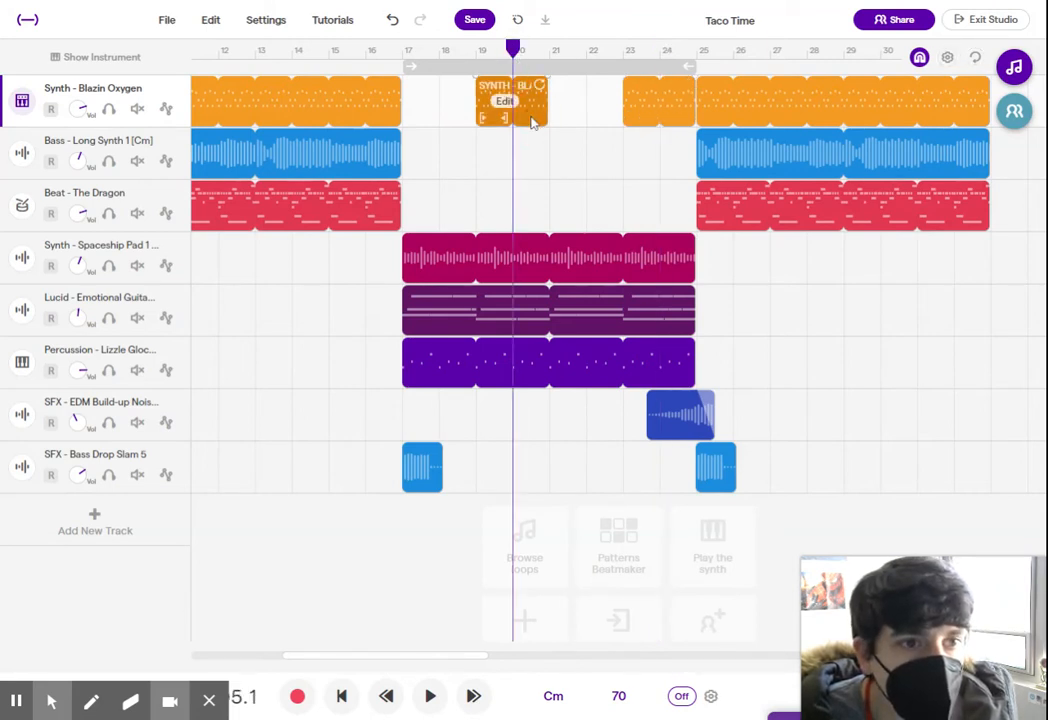
{"action": "left_click", "coordinate": [661, 55]}
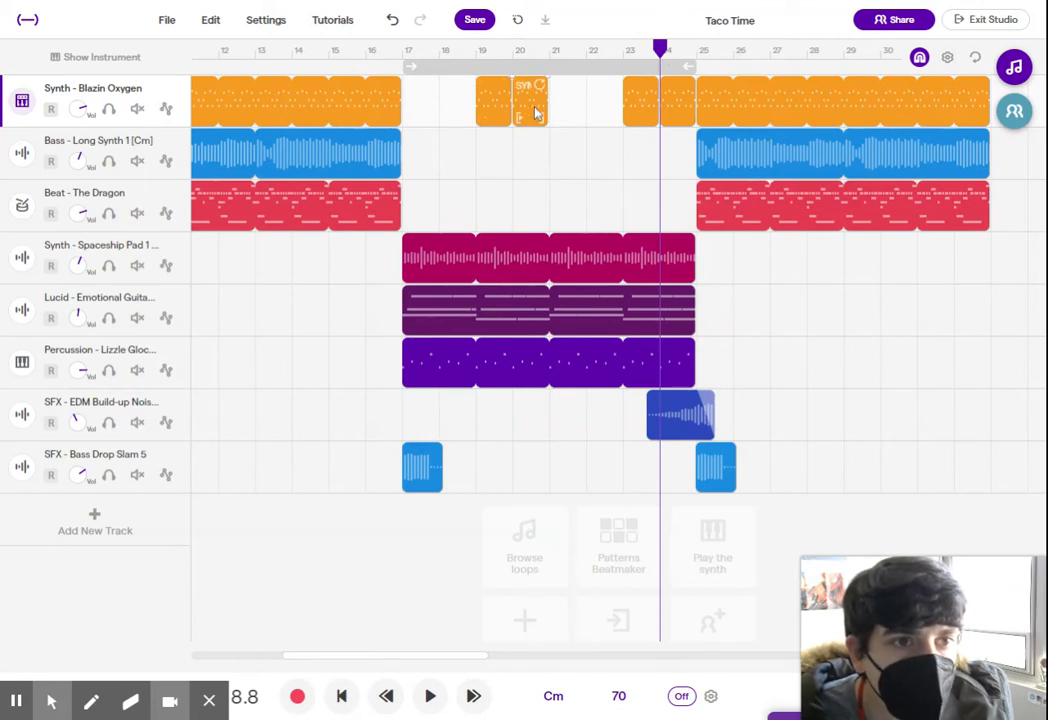
{"action": "left_click_drag", "start_coordinate": [533, 107], "coordinate": [611, 105]}
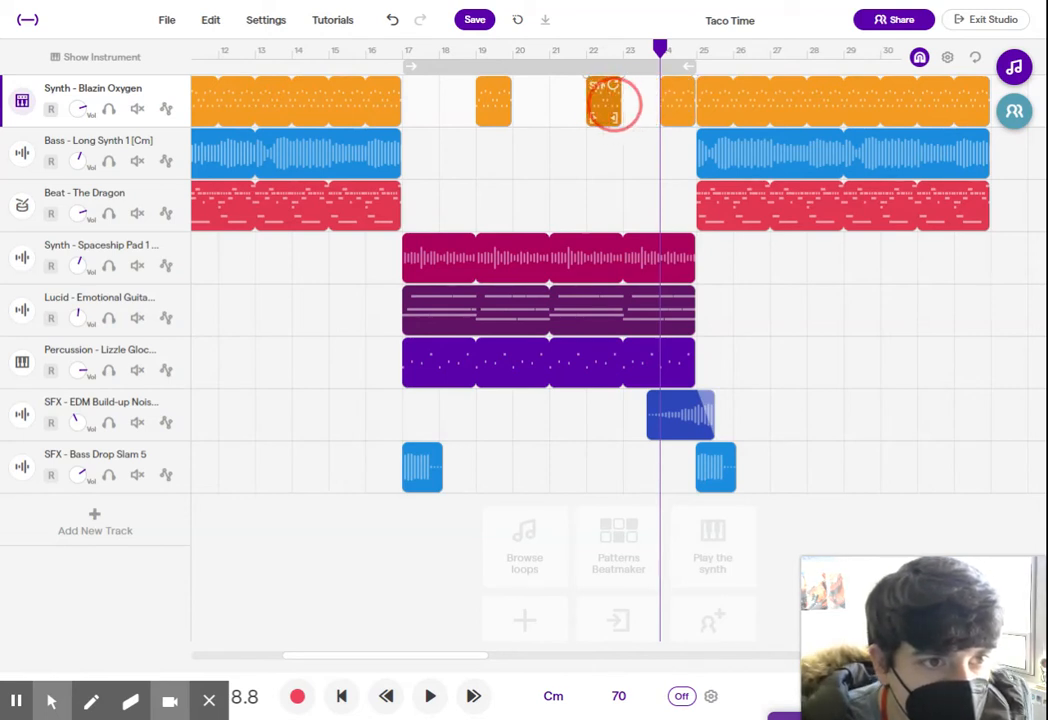
{"action": "left_click", "coordinate": [685, 111]}
{"action": "key", "text": "Delete"}
- Play the middle section from bar 17 to hear the short synth clip at bar 19
{"action": "left_click", "coordinate": [398, 55]}
{"action": "key", "text": "space"}
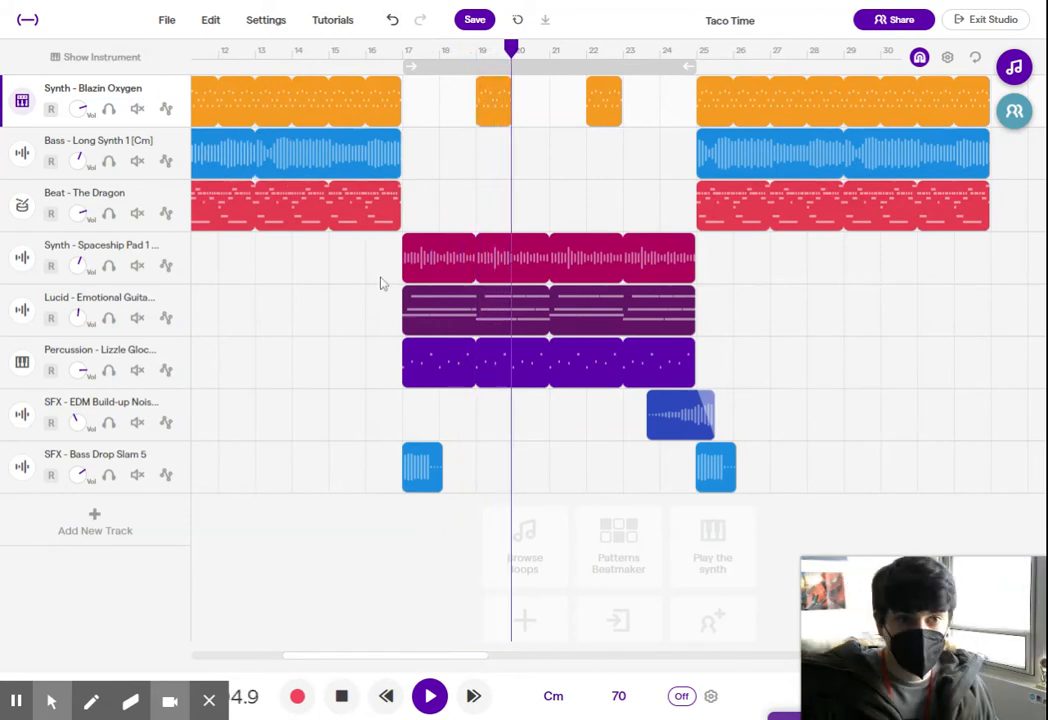
{"action": "left_click", "coordinate": [347, 694]}
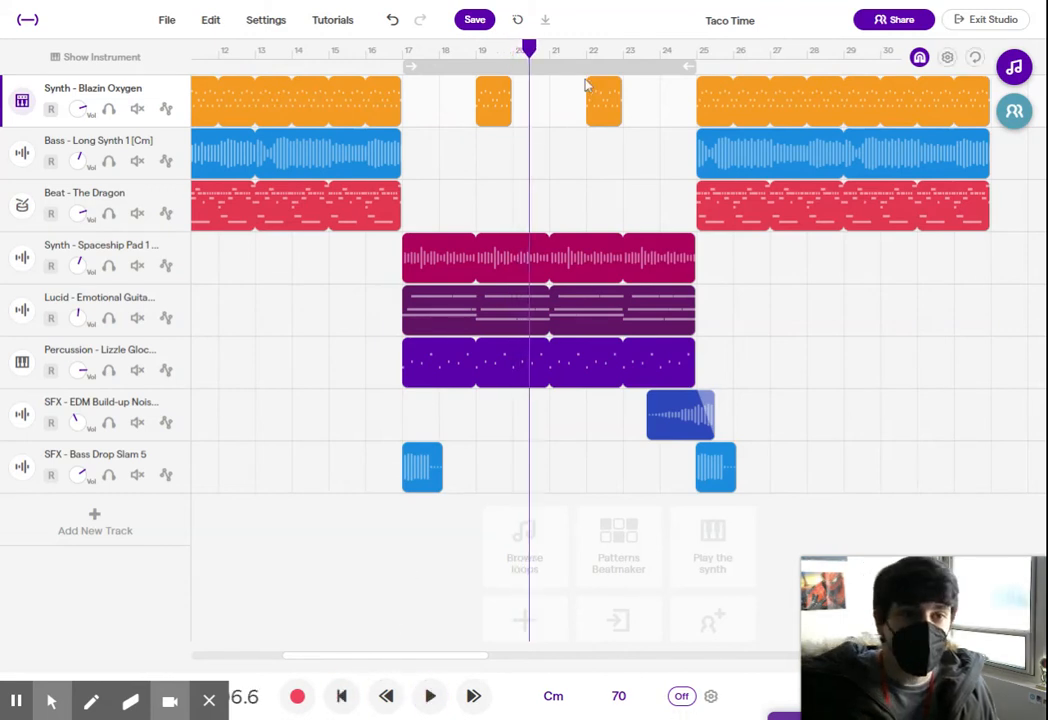
- Lower the Blazin Oxygen track's volume and delete its two one-bar clips between bars 17 and 25
{"action": "left_click", "coordinate": [72, 170]}
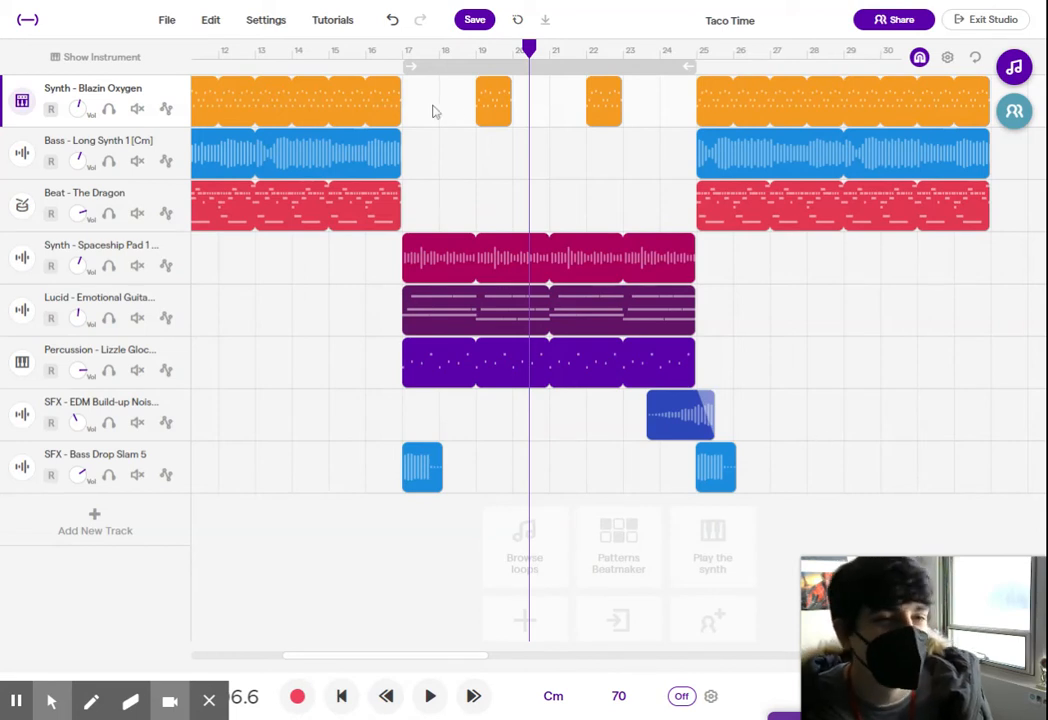
{"action": "left_click_drag", "start_coordinate": [445, 103], "coordinate": [632, 178]}
{"action": "key", "text": "Delete"}
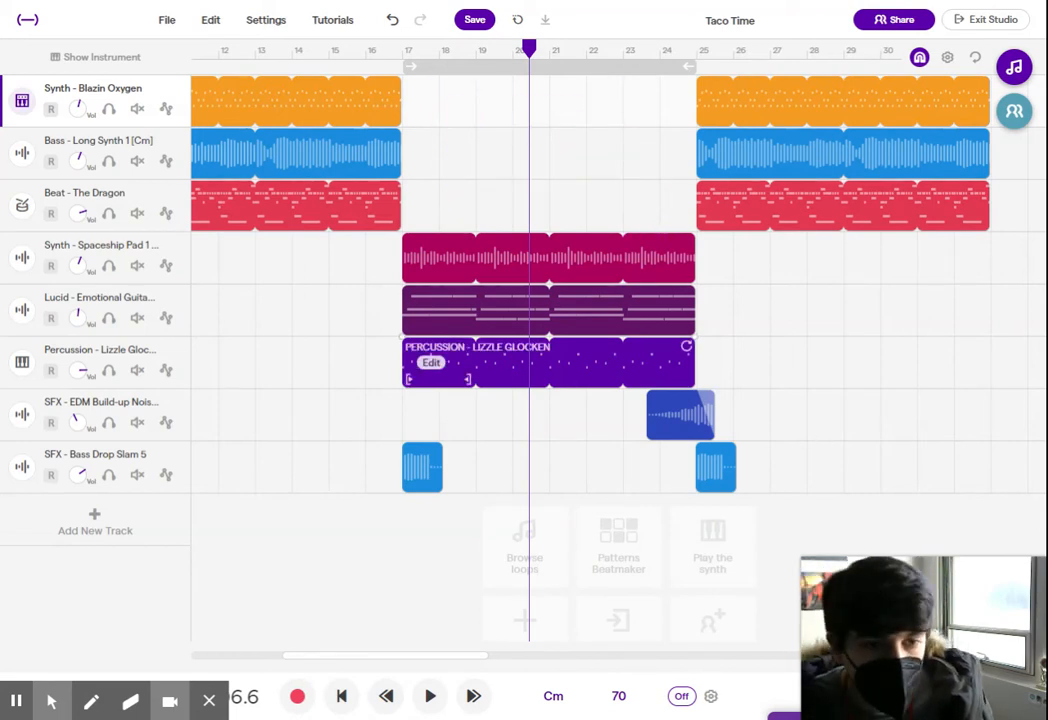
- Fade out the Bass Drop Slam 5 clip at bar 17, and delete the build-up noise and bass drop clips around bar 25
{"action": "left_click", "coordinate": [436, 451]}
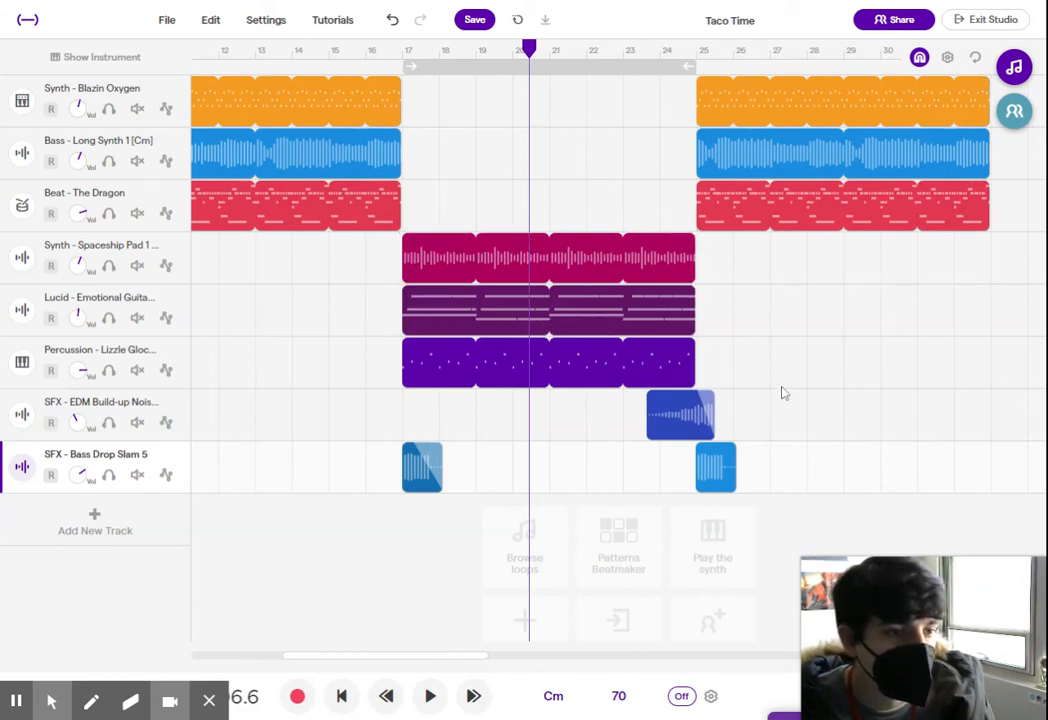
{"action": "left_click_drag", "start_coordinate": [773, 409], "coordinate": [656, 500]}
{"action": "key", "text": "Delete"}
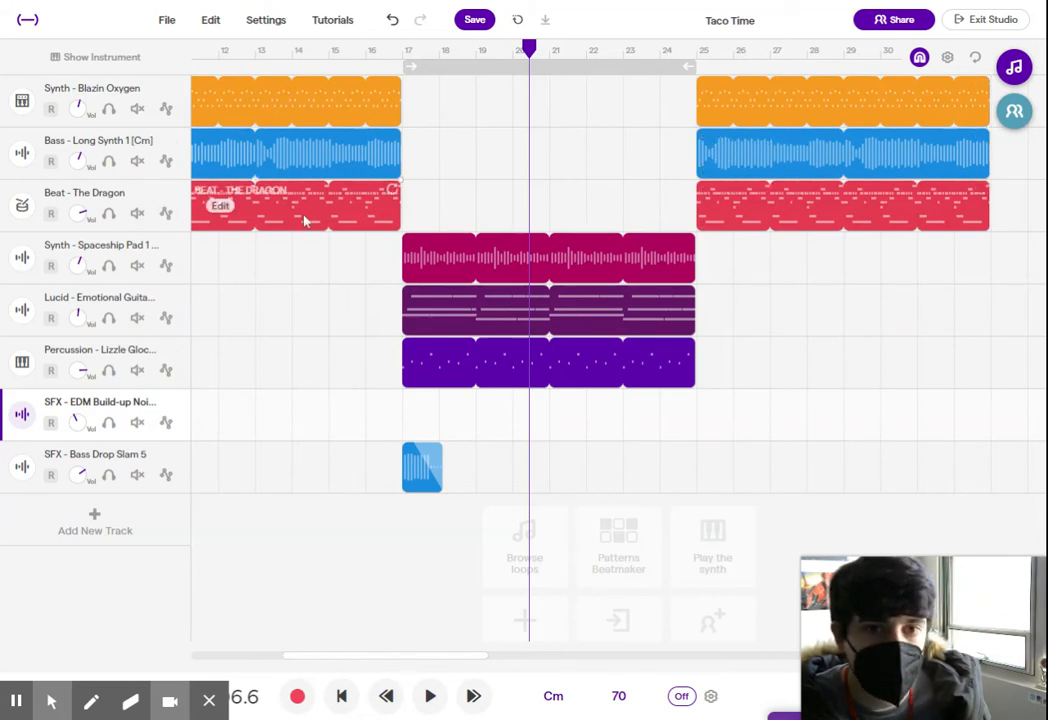
- Copy The Dragon beat clip from bar 25 and paste it on the same track at bar 17
{"action": "left_click", "coordinate": [900, 216]}
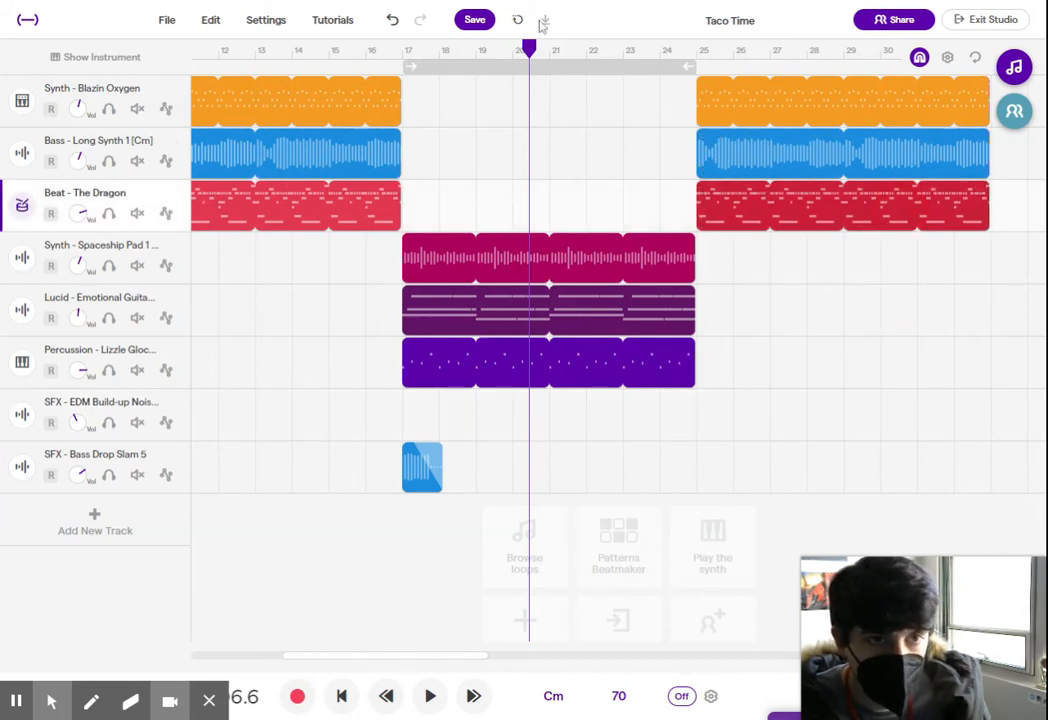
{"action": "left_click", "coordinate": [394, 62]}
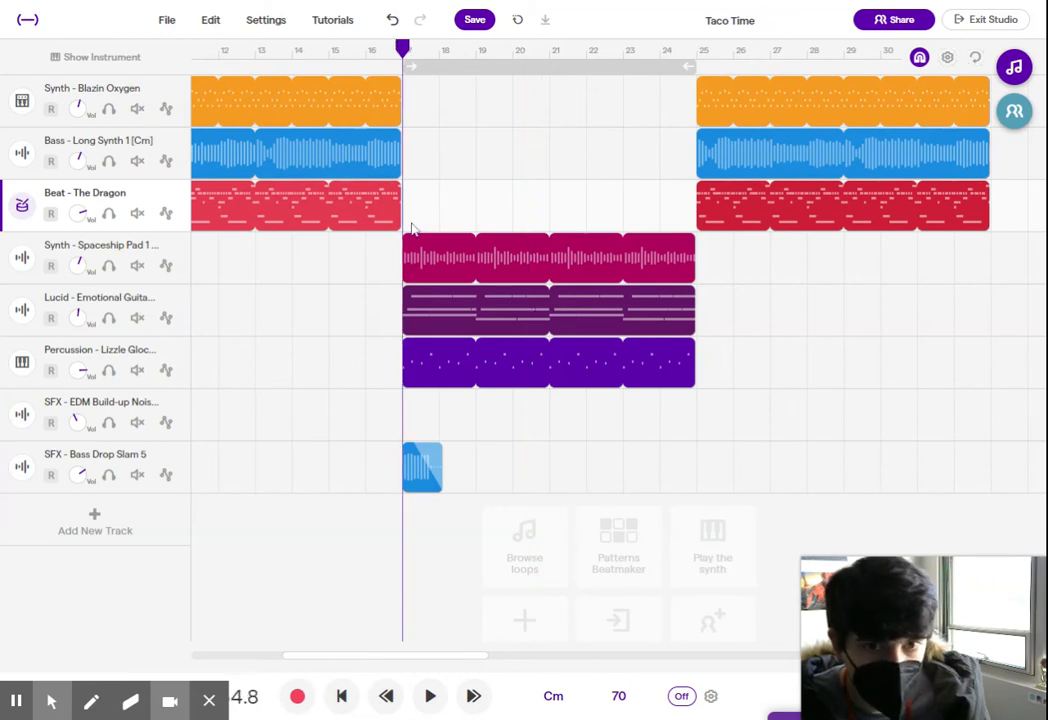
{"action": "key", "text": "ctrl+v"}
- Split the pasted Dragon beat clip halfway through bar 24 and delete everything before the split, keeping the half bar leading into bar 25
{"action": "scroll", "coordinate": [733, 210], "scroll_direction": "up", "scroll_amount": 2}
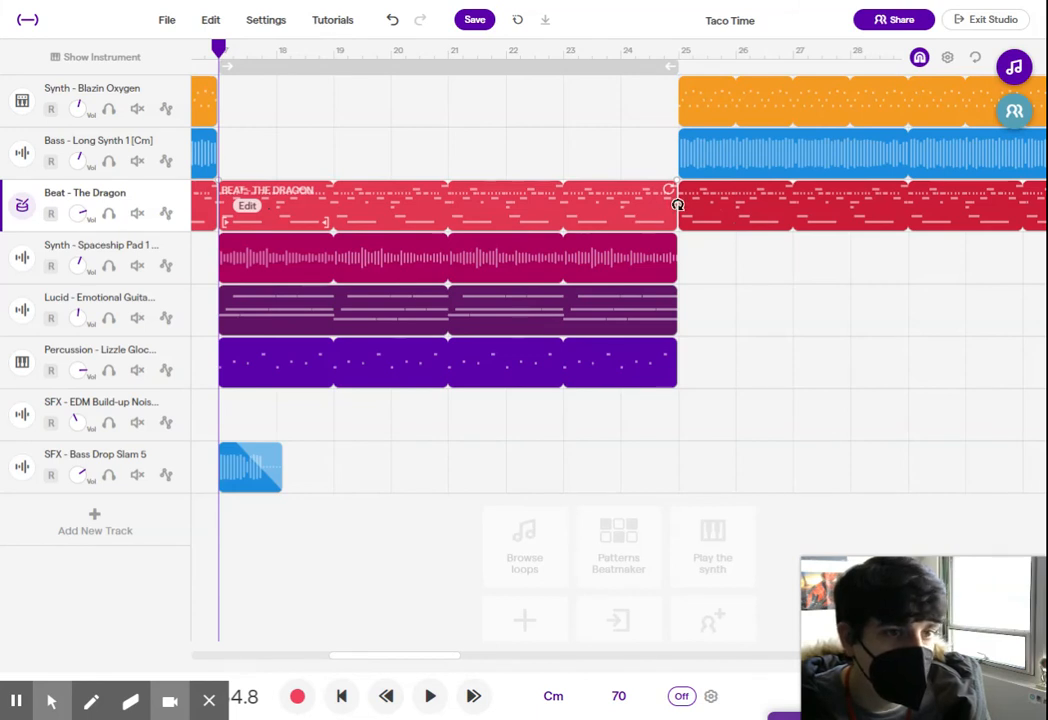
{"action": "scroll", "coordinate": [678, 205], "scroll_direction": "up", "scroll_amount": 2}
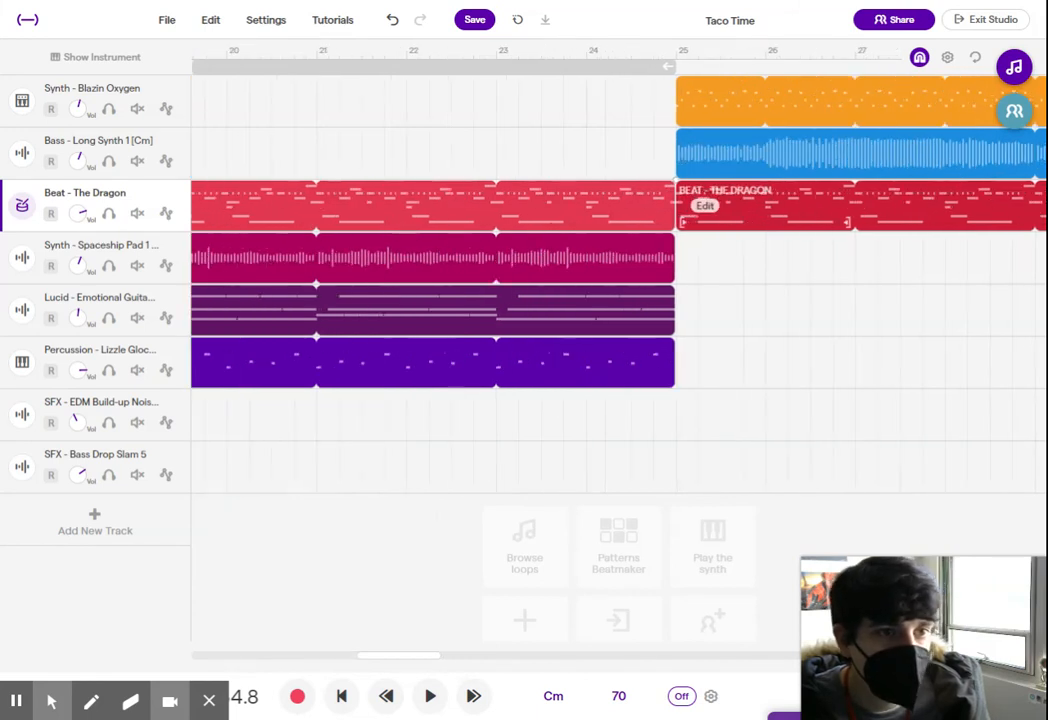
{"action": "left_click", "coordinate": [634, 62]}
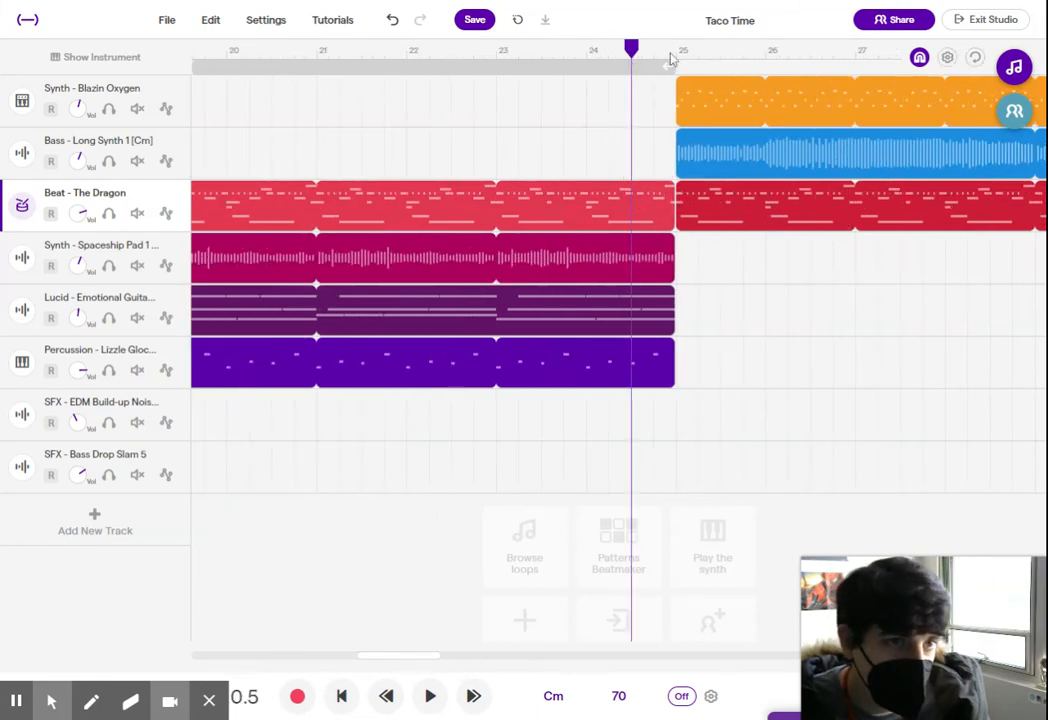
{"action": "key", "text": "ctrl+e"}
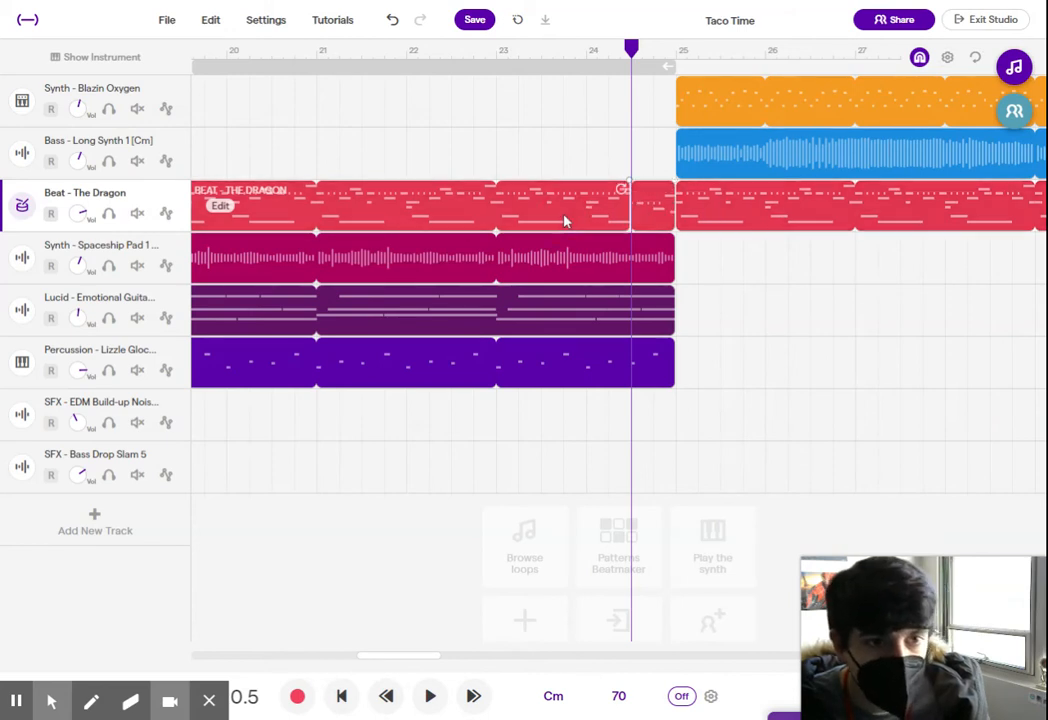
{"action": "key", "text": "Delete"}
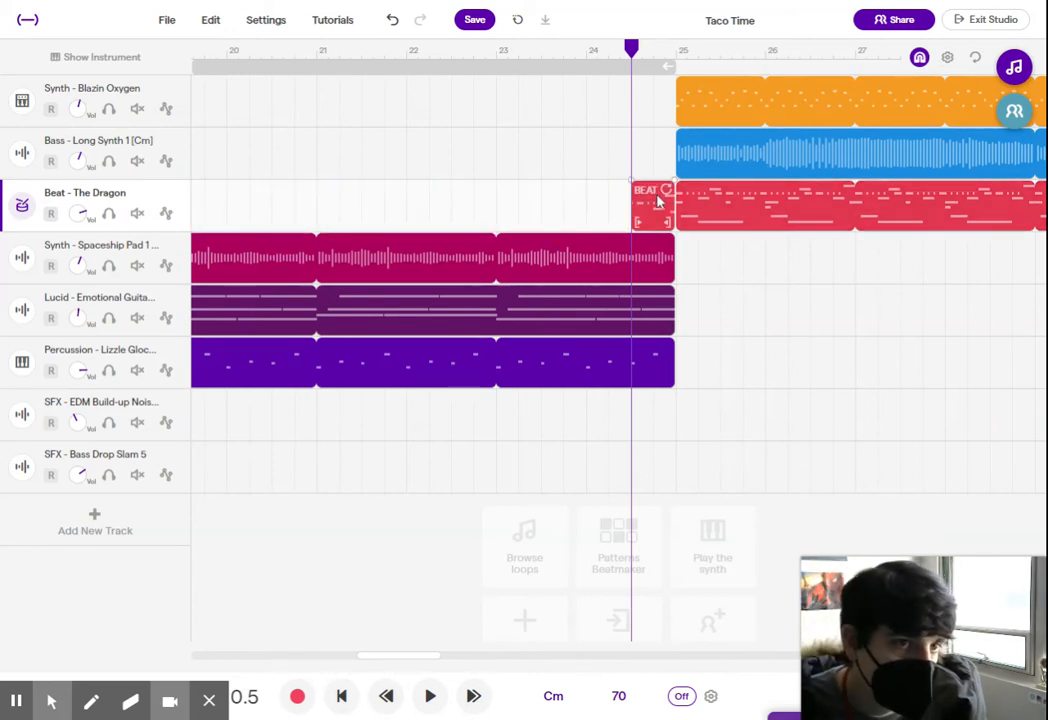
- Split the Spaceship Pad, Emotional Guitar and Lizzle Glocken clips halfway through bar 24 and delete their last half bars before bar 25
{"action": "left_click", "coordinate": [662, 245]}
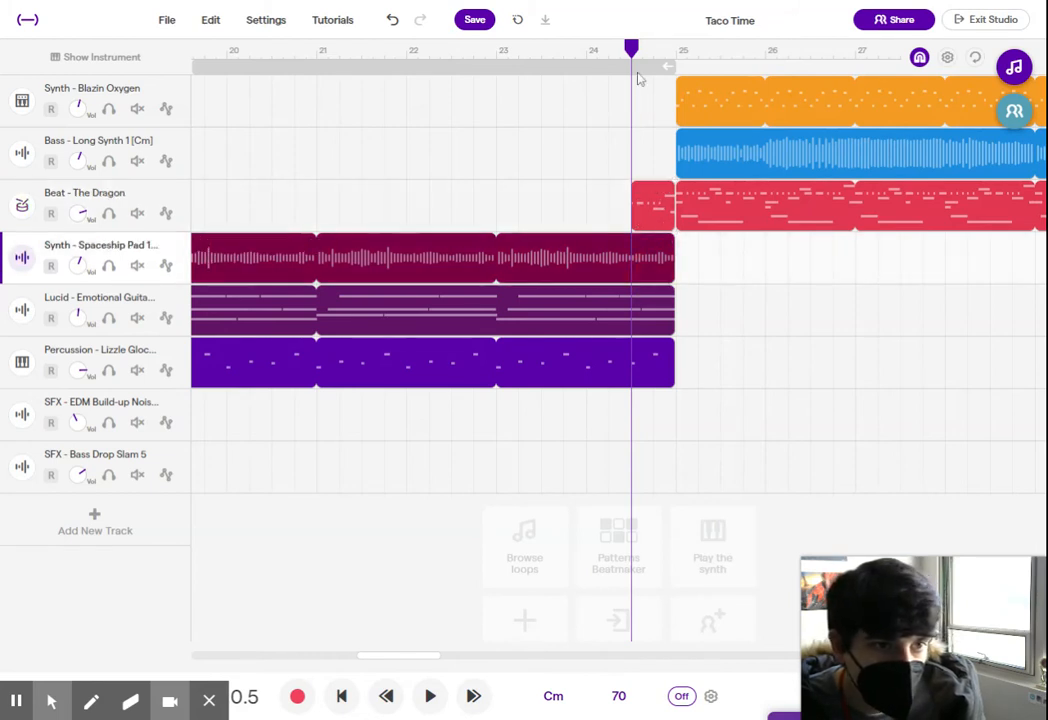
{"action": "left_click_drag", "start_coordinate": [726, 436], "coordinate": [653, 297]}
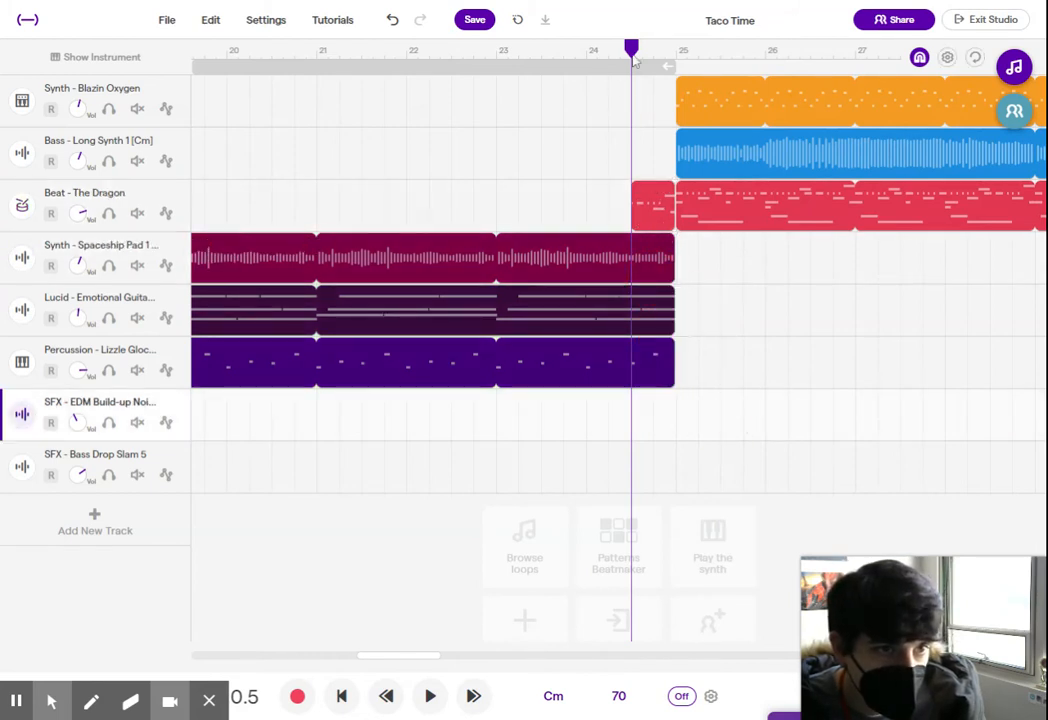
{"action": "key", "text": "ctrl+e"}
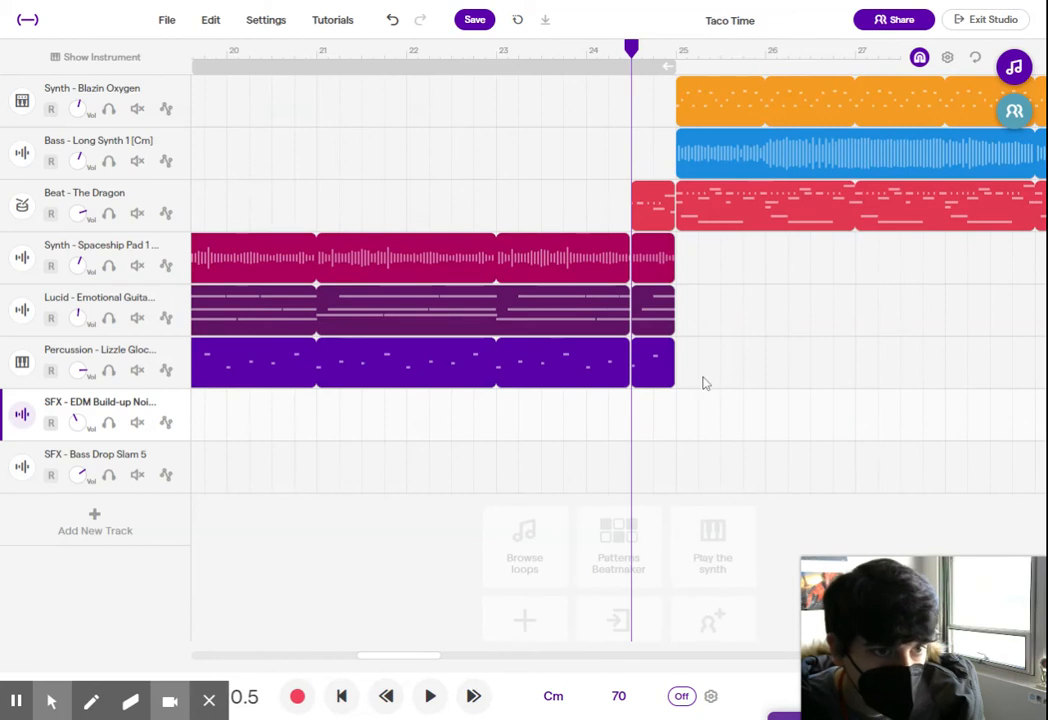
{"action": "left_click_drag", "start_coordinate": [697, 352], "coordinate": [661, 268]}
{"action": "key", "text": "Delete"}
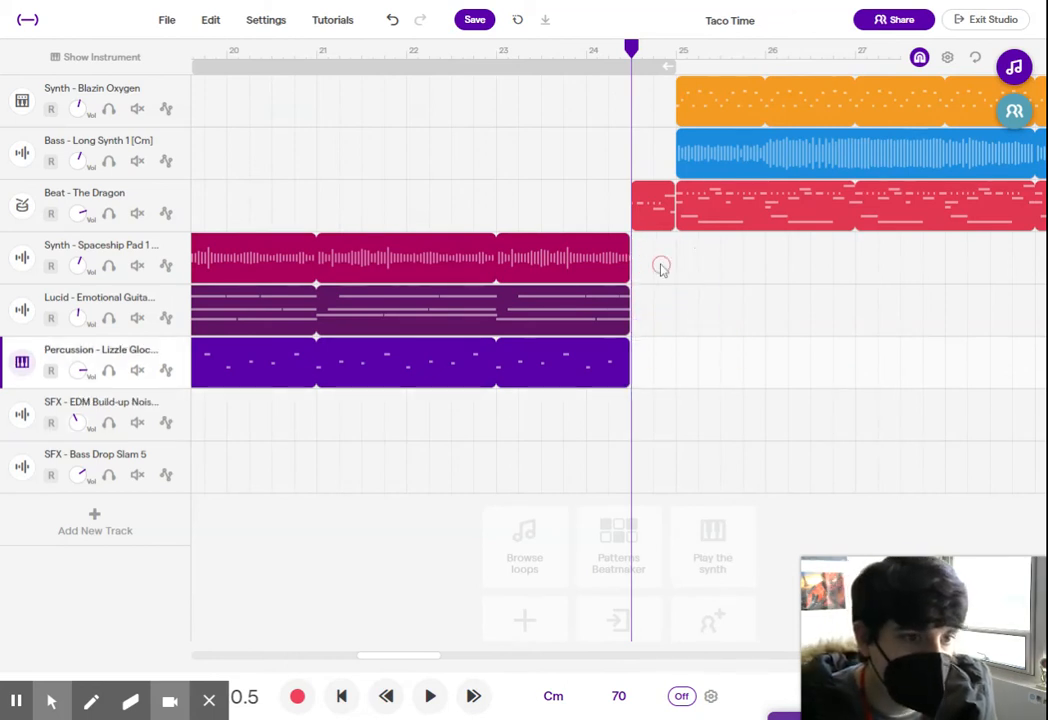
- Play the transition into bar 25 starting from bar 23, and restart playback from bar 21
{"action": "scroll", "coordinate": [591, 453], "scroll_direction": "down", "scroll_amount": 3}
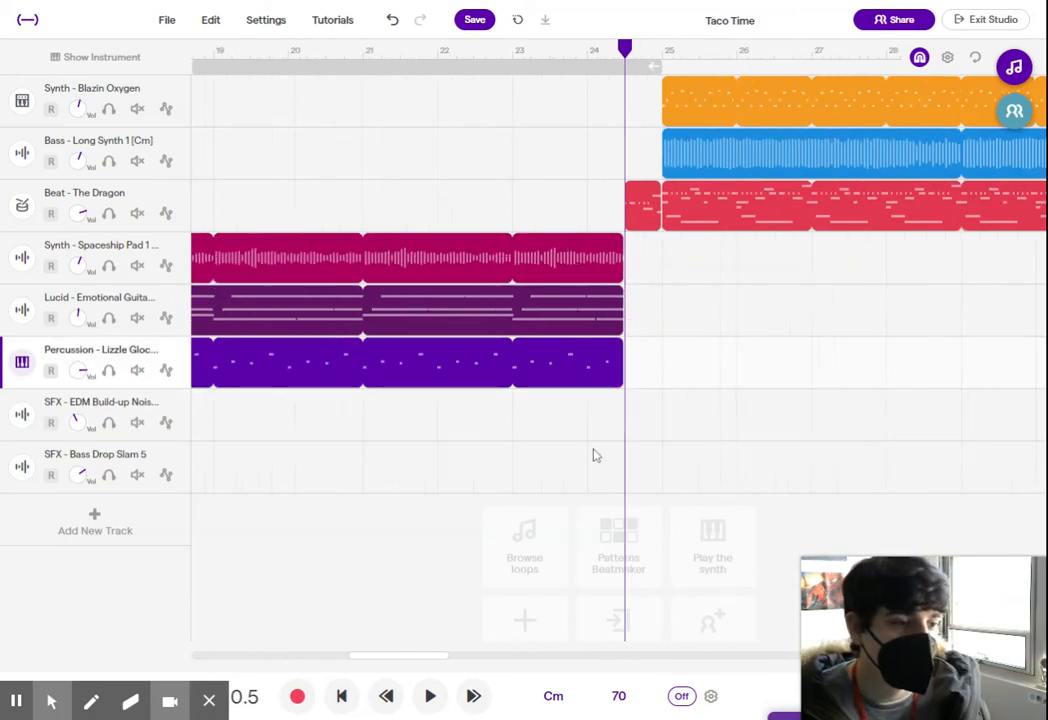
{"action": "scroll", "coordinate": [589, 453], "scroll_direction": "down", "scroll_amount": 2}
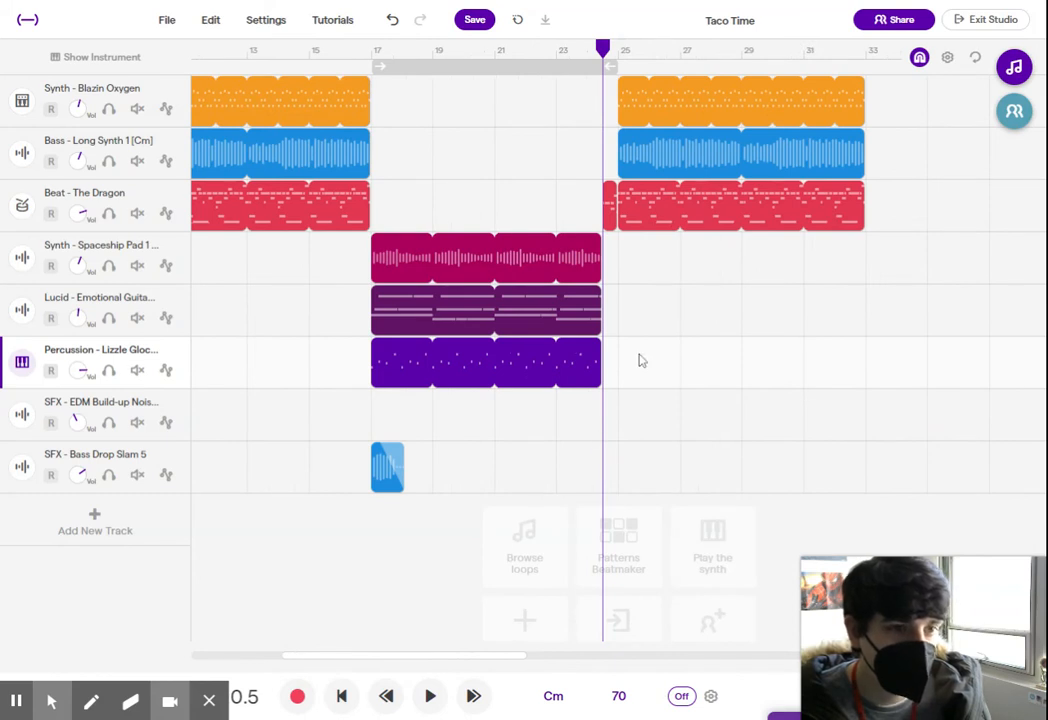
{"action": "left_click", "coordinate": [558, 50]}
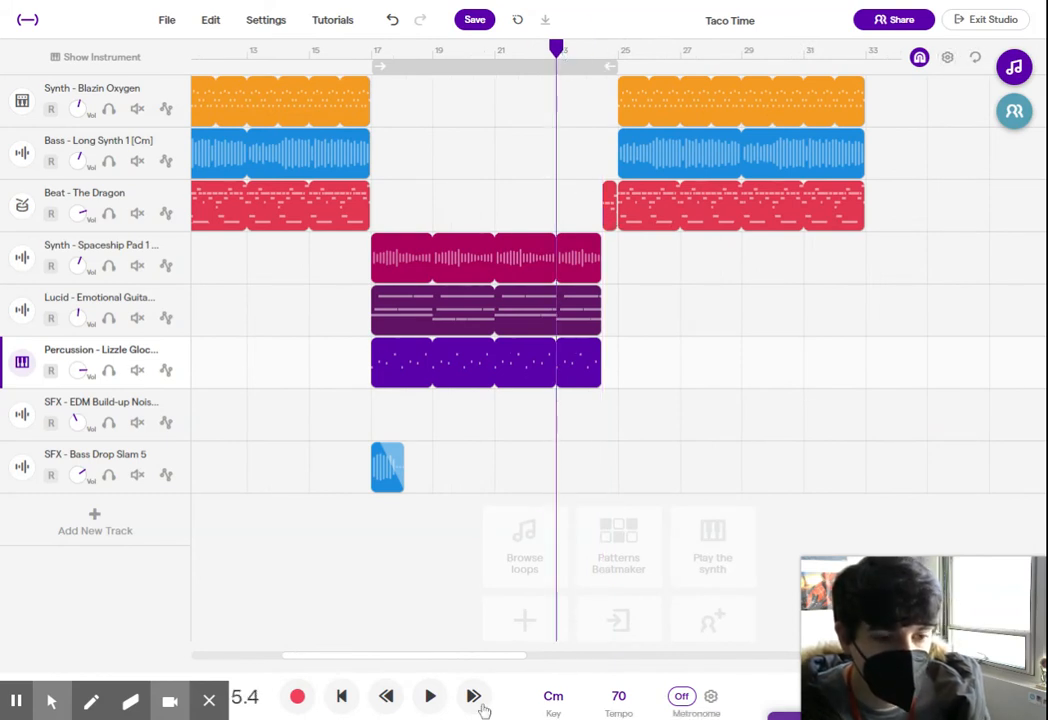
{"action": "left_click", "coordinate": [430, 696]}
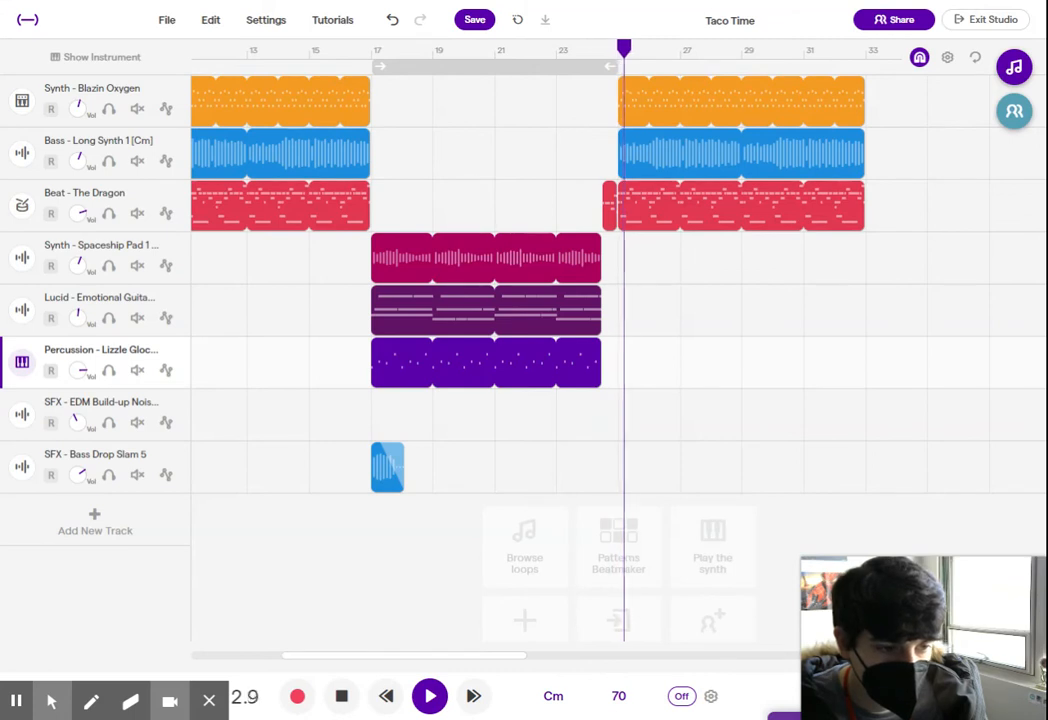
{"action": "left_click", "coordinate": [516, 54]}
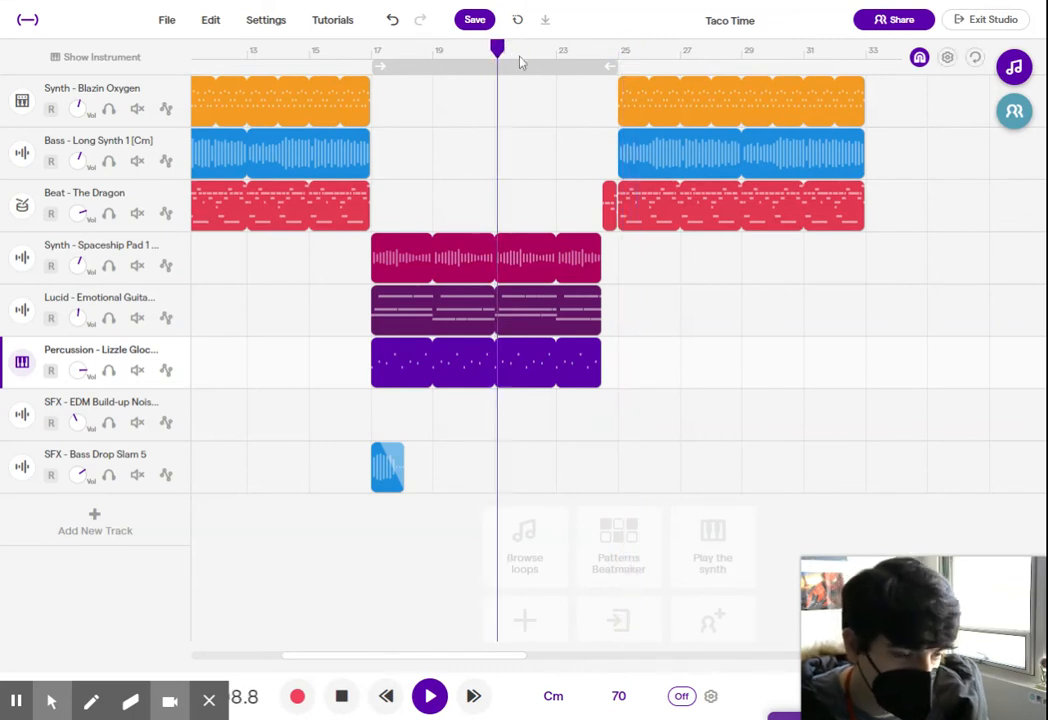
- Extend the looped Lizzle Glocken percussion clip back out to the start of bar 25
{"action": "mouse_move", "coordinate": [595, 380]}
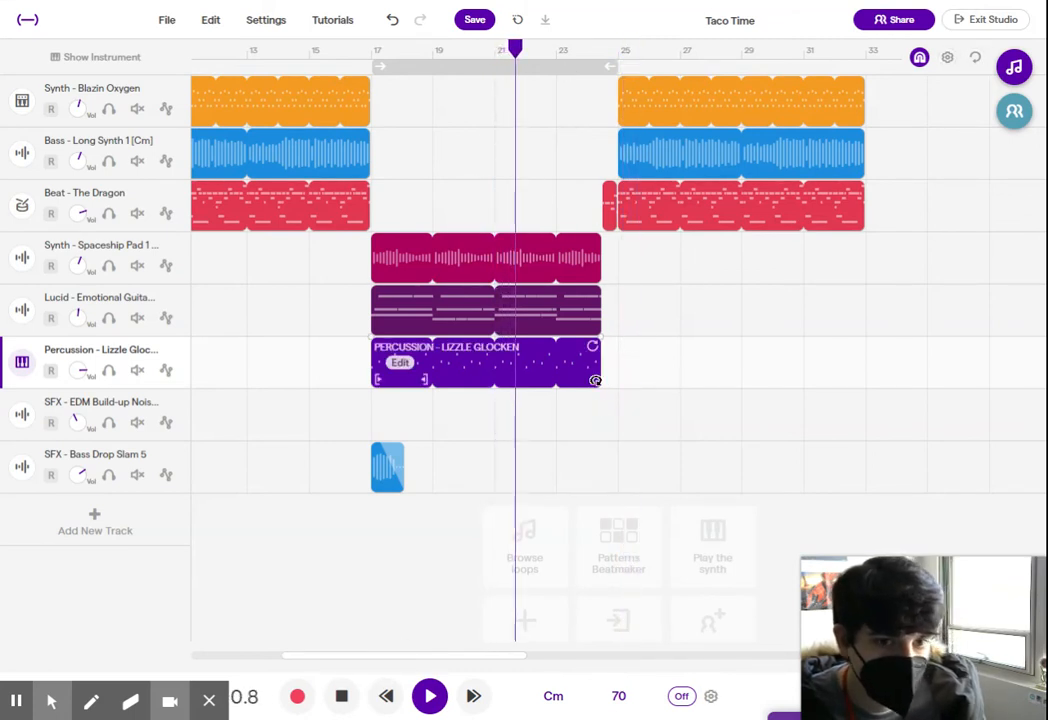
{"action": "scroll", "coordinate": [594, 380], "scroll_direction": "up", "scroll_amount": 5}
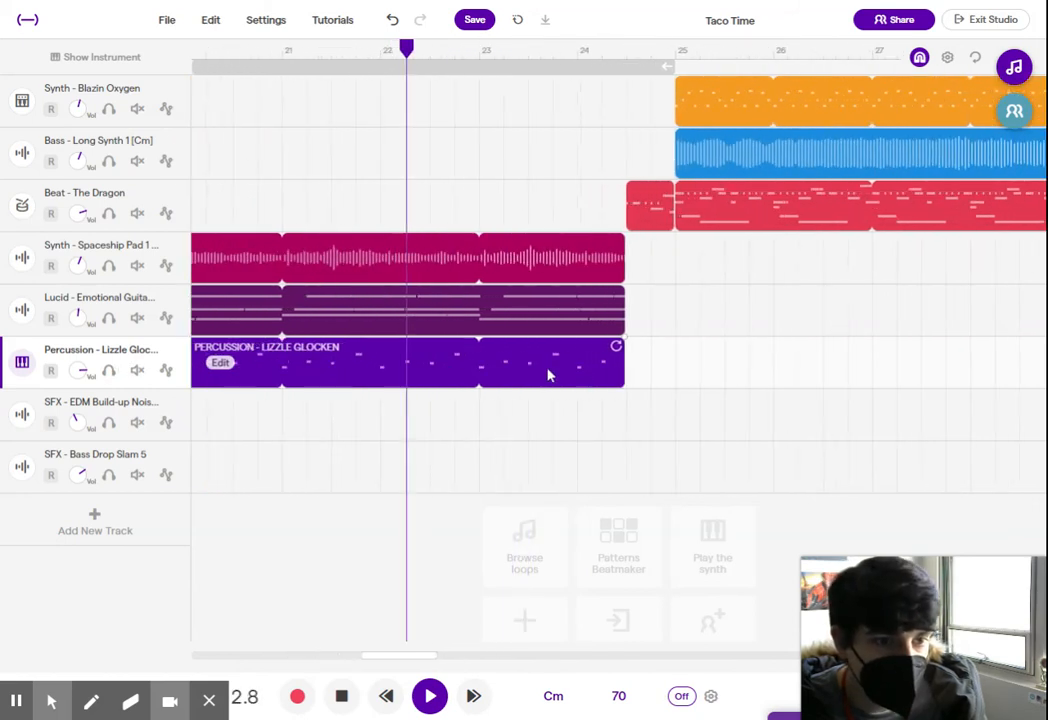
{"action": "left_click_drag", "start_coordinate": [617, 346], "coordinate": [638, 348]}
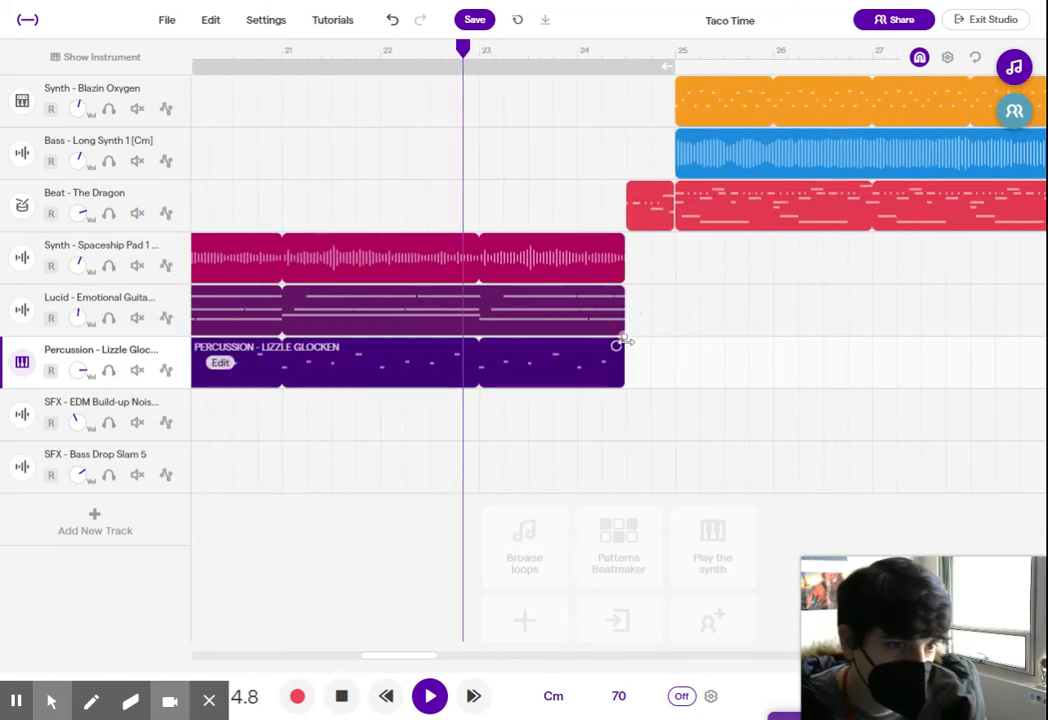
{"action": "left_click_drag", "start_coordinate": [619, 346], "coordinate": [676, 361]}
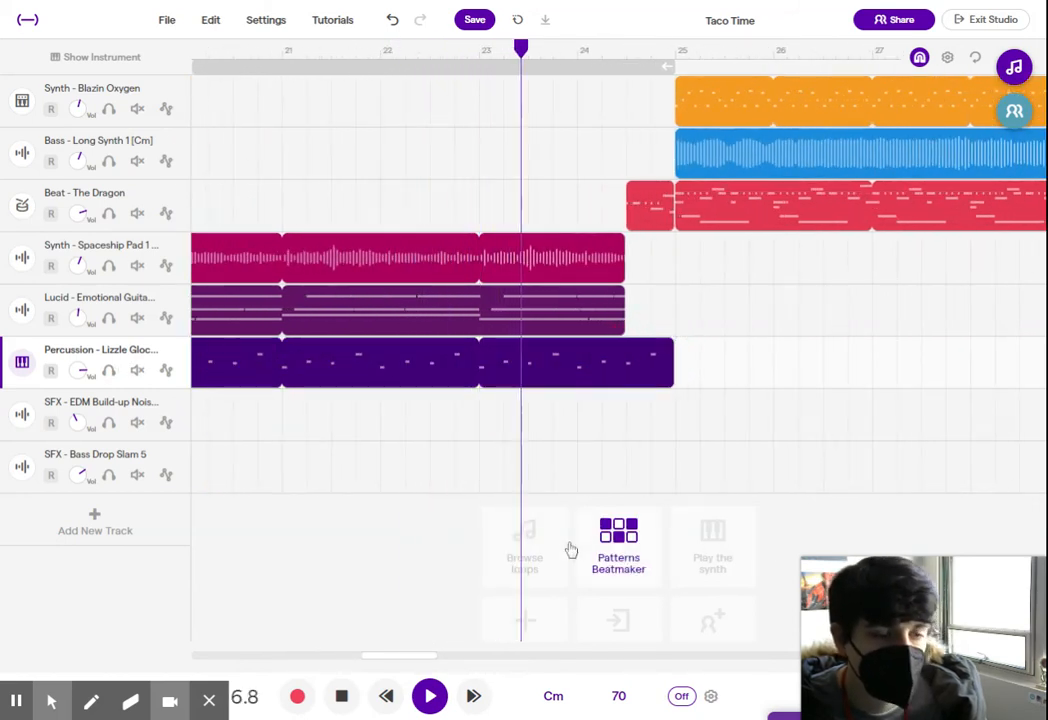
- Listen to the transition into bar 25, replay it from bar 24, and stop playback
{"action": "scroll", "coordinate": [485, 487], "scroll_direction": "down", "scroll_amount": 1}
{"action": "scroll", "coordinate": [485, 488], "scroll_direction": "down", "scroll_amount": 1}
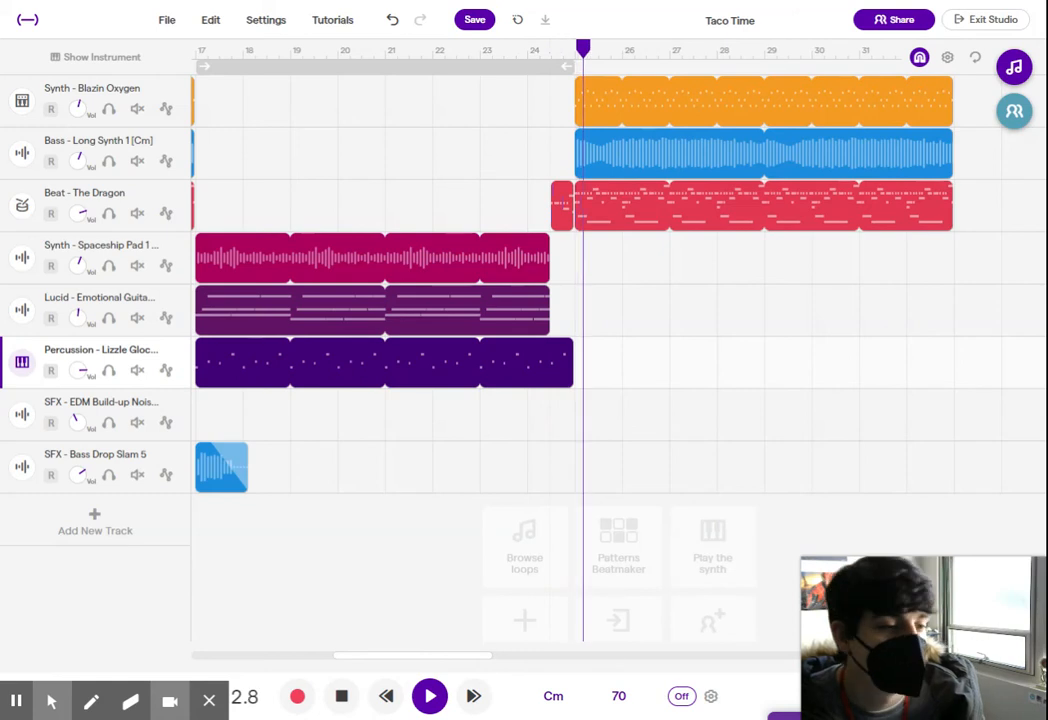
{"action": "left_click", "coordinate": [341, 696]}
{"action": "scroll", "coordinate": [566, 438], "scroll_direction": "down", "scroll_amount": 2}
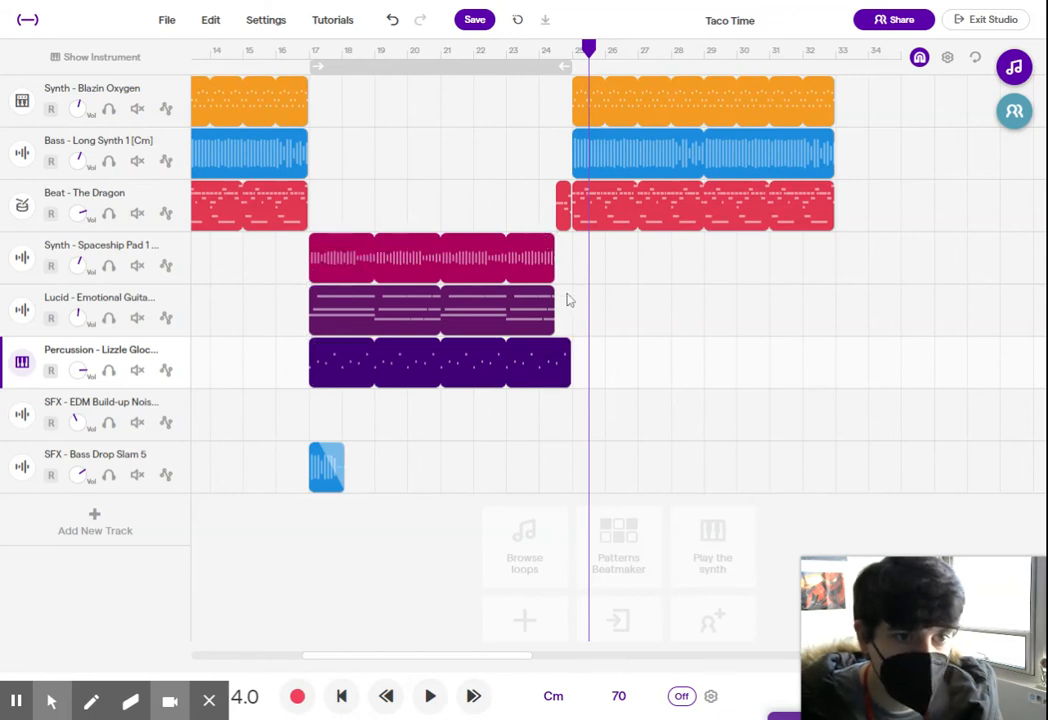
{"action": "left_click", "coordinate": [540, 52]}
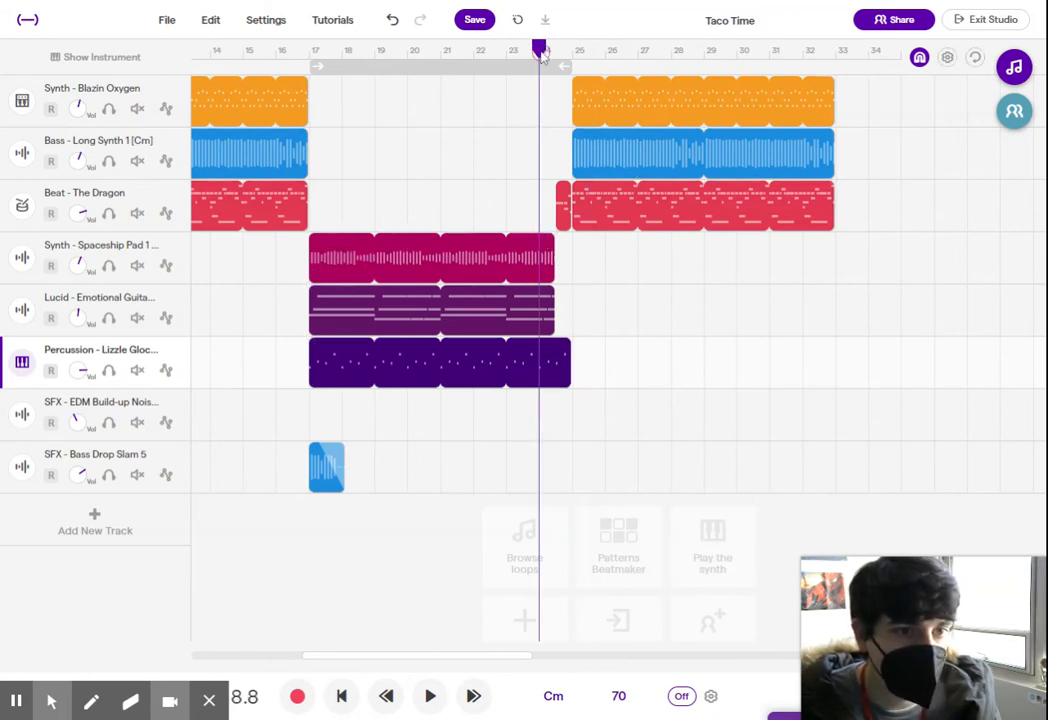
{"action": "left_click", "coordinate": [430, 695]}
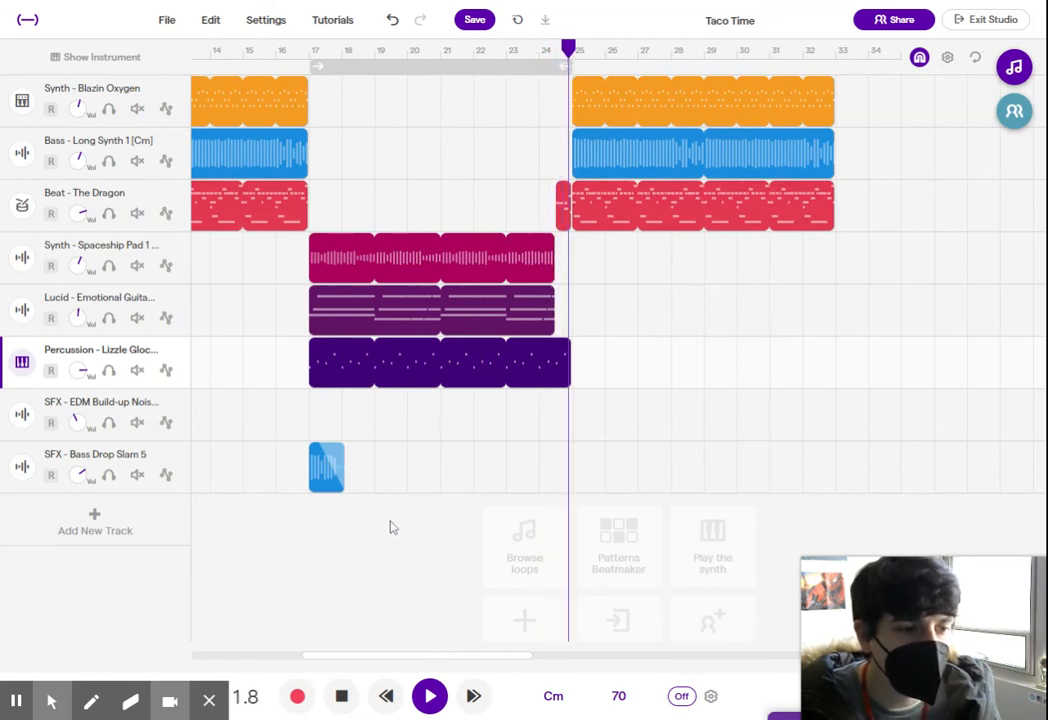
{"action": "key", "text": "space"}
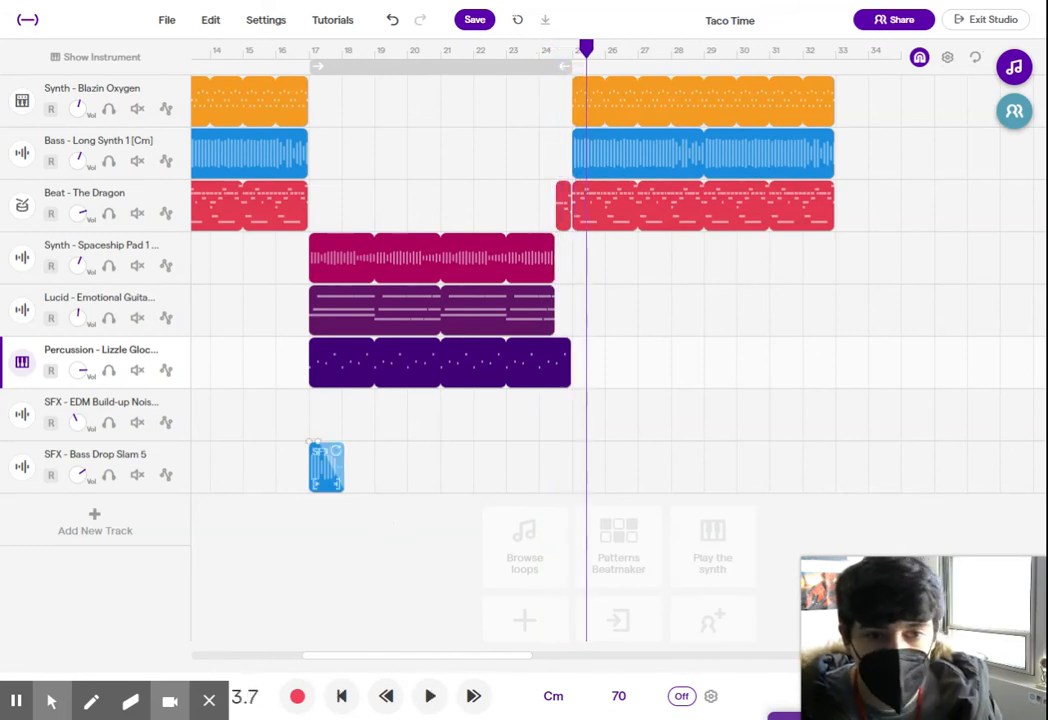
- Move the faded Bass Drop Slam 5 clip from bar 17 to bar 25 and play the transition from bar 24
{"action": "left_click_drag", "start_coordinate": [326, 478], "coordinate": [594, 474]}
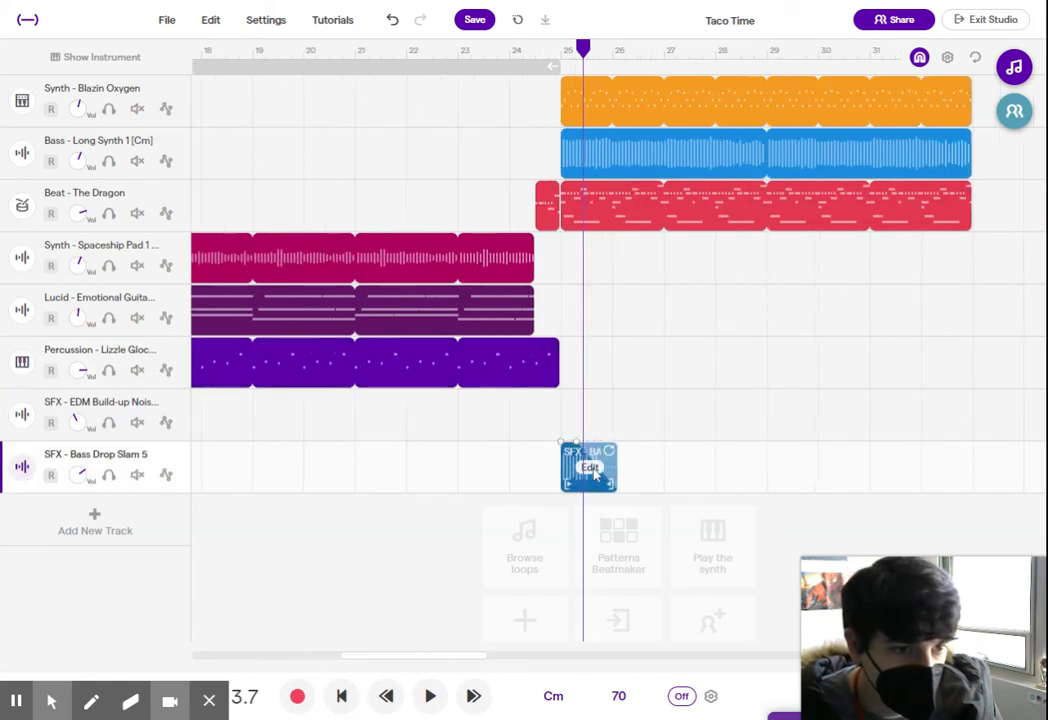
{"action": "left_click", "coordinate": [510, 47]}
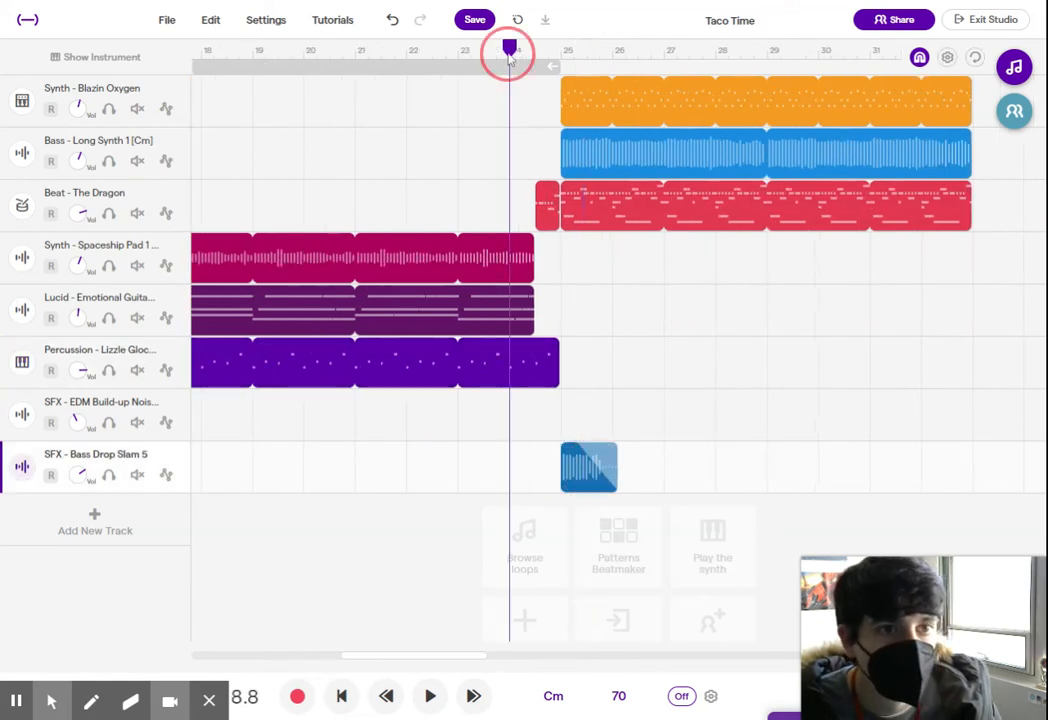
{"action": "key", "text": "space"}
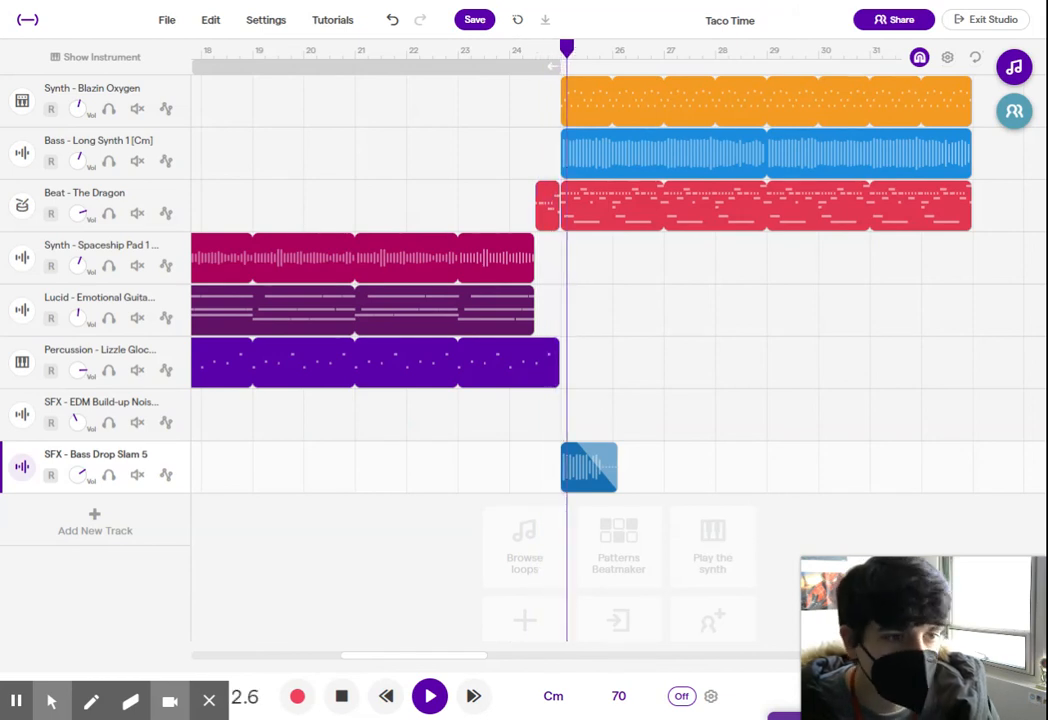
{"action": "scroll", "coordinate": [455, 495], "scroll_direction": "down", "scroll_amount": 3}
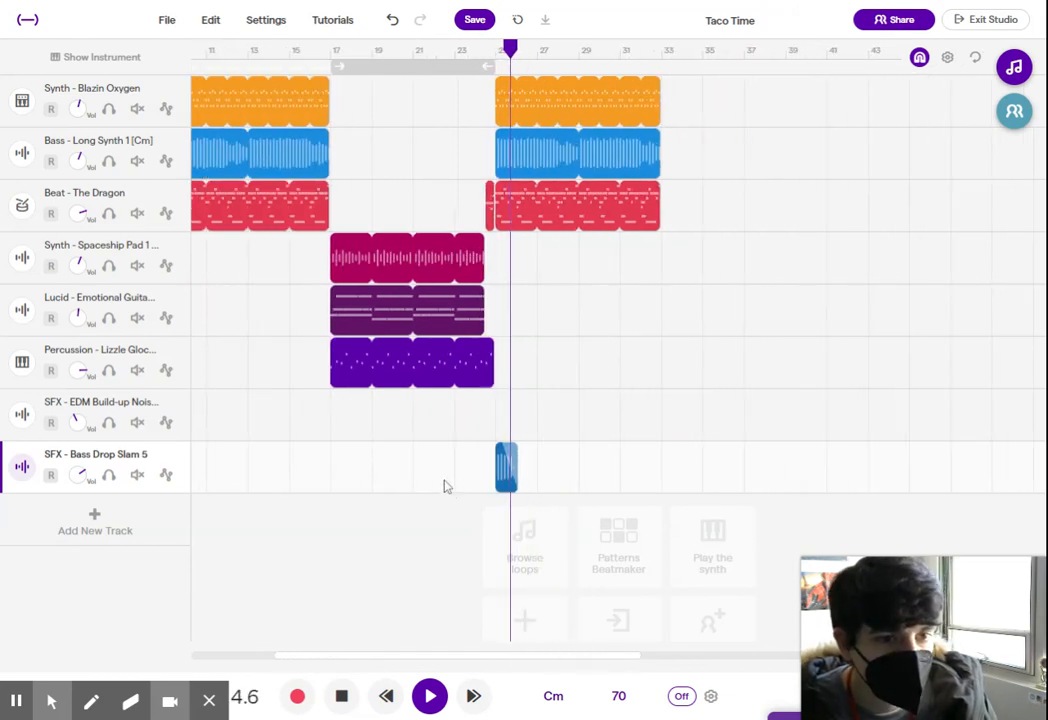
{"action": "left_click", "coordinate": [342, 697]}
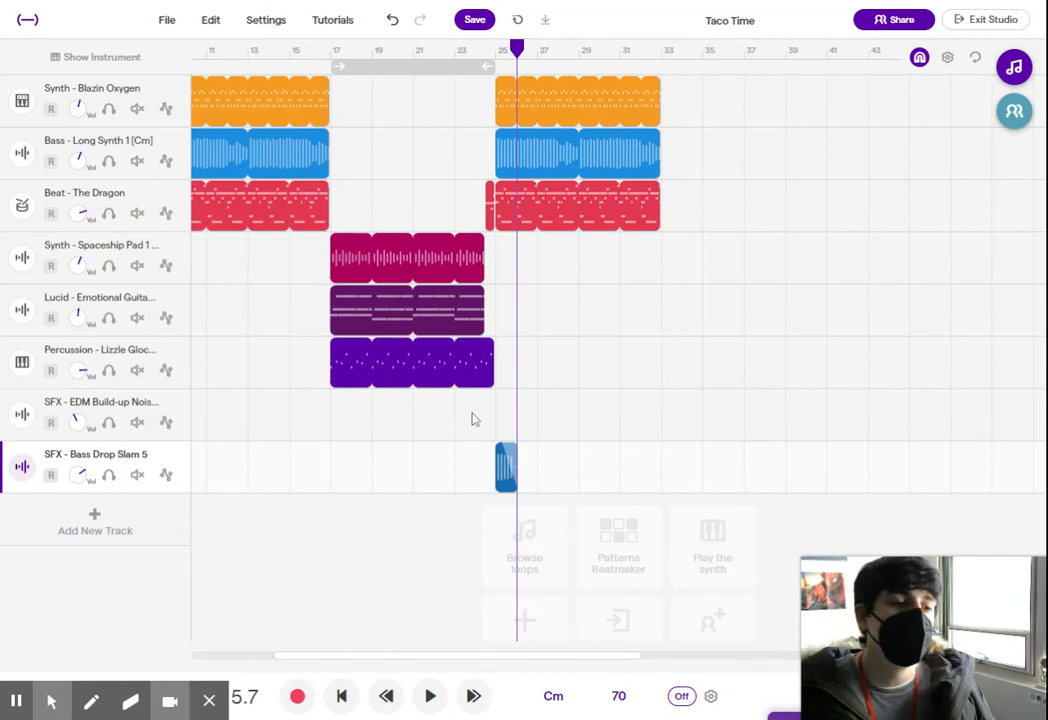
- Delete the faded Bass Drop Slam 5 clip at bar 25
{"action": "left_click_drag", "start_coordinate": [398, 658], "coordinate": [296, 662]}
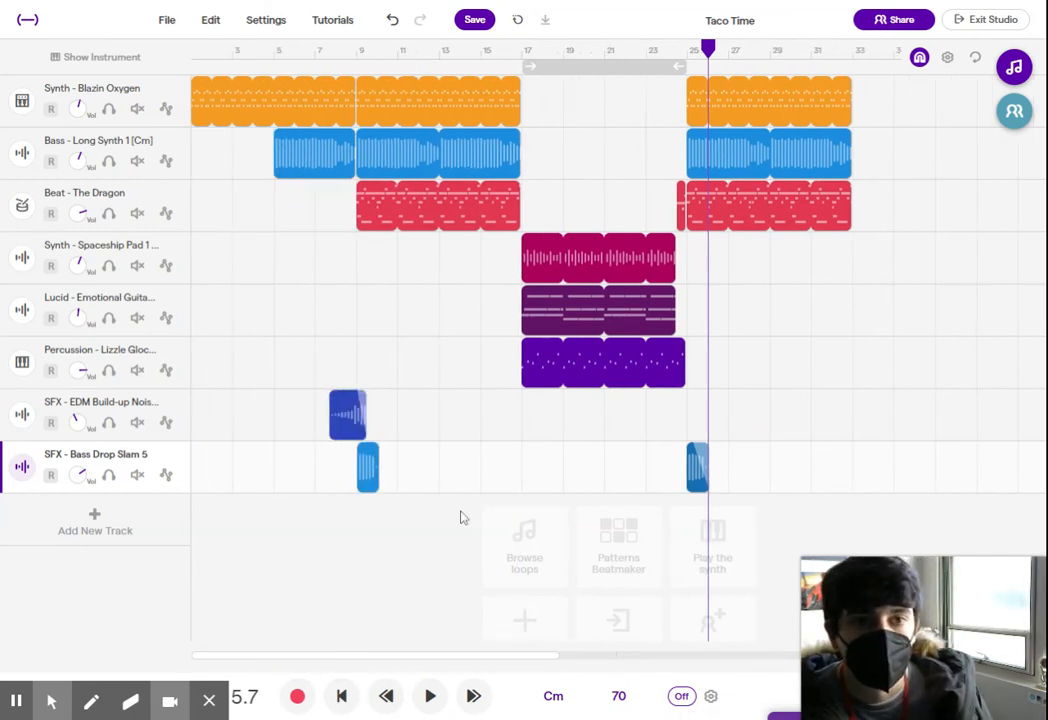
{"action": "scroll", "coordinate": [460, 513], "scroll_direction": "down", "scroll_amount": 1}
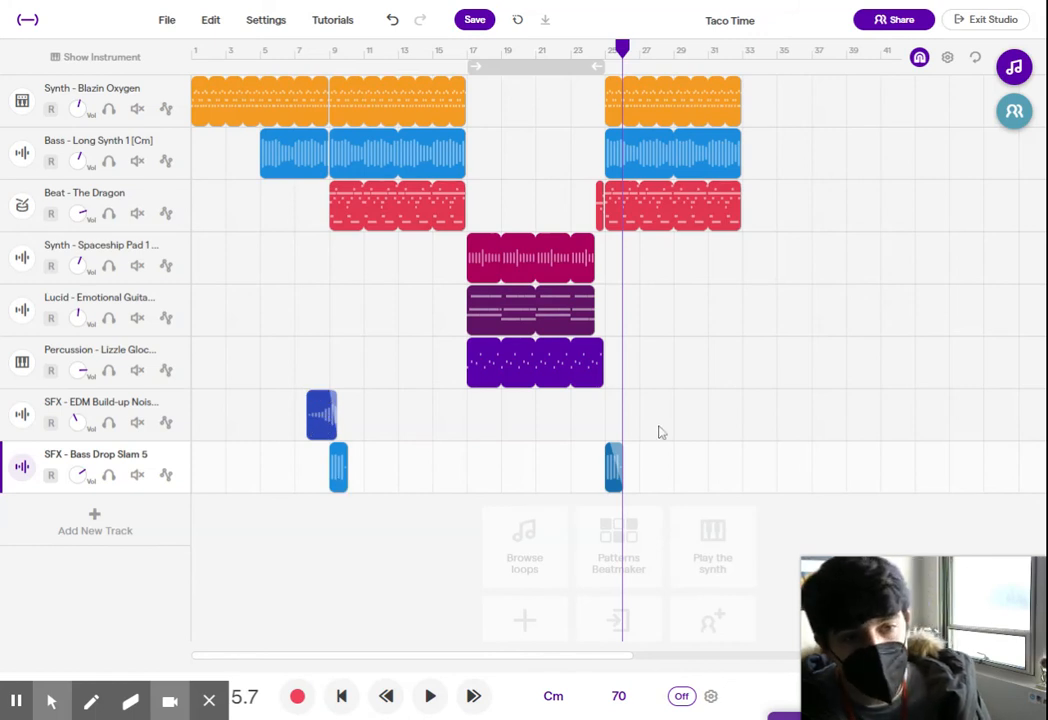
{"action": "left_click_drag", "start_coordinate": [669, 447], "coordinate": [544, 504]}
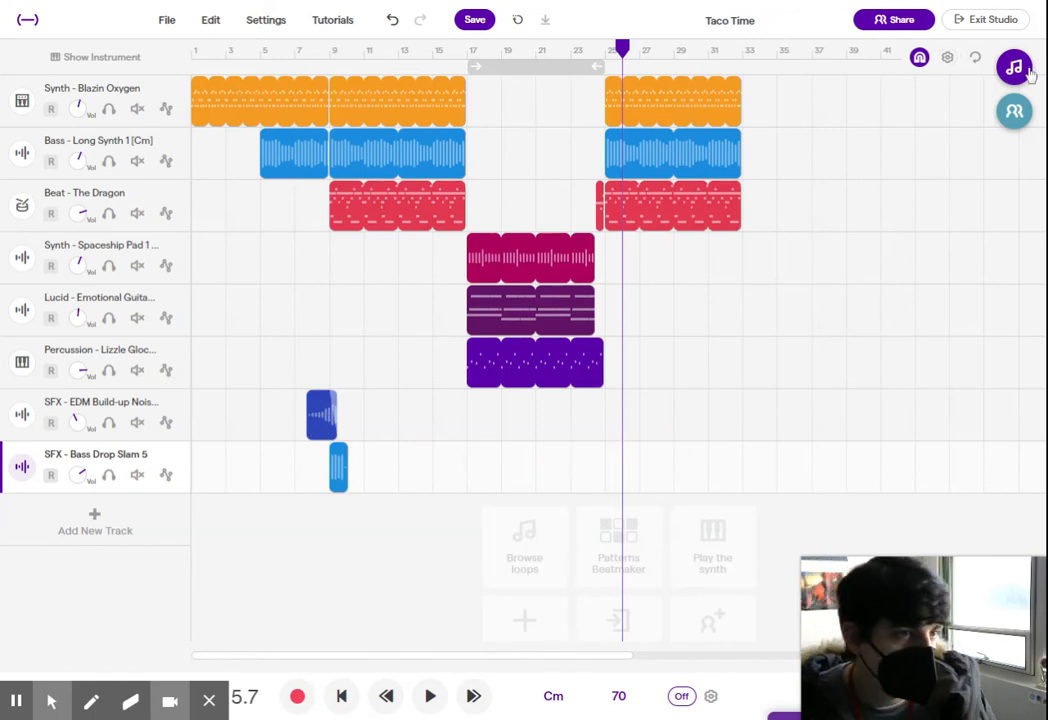
- Search the loop library for "explosion" and preview Explosion 8, Explosion 5, Explosion 3 and Explosion 1
{"action": "left_click", "coordinate": [1026, 71]}
{"action": "left_click", "coordinate": [1020, 100]}
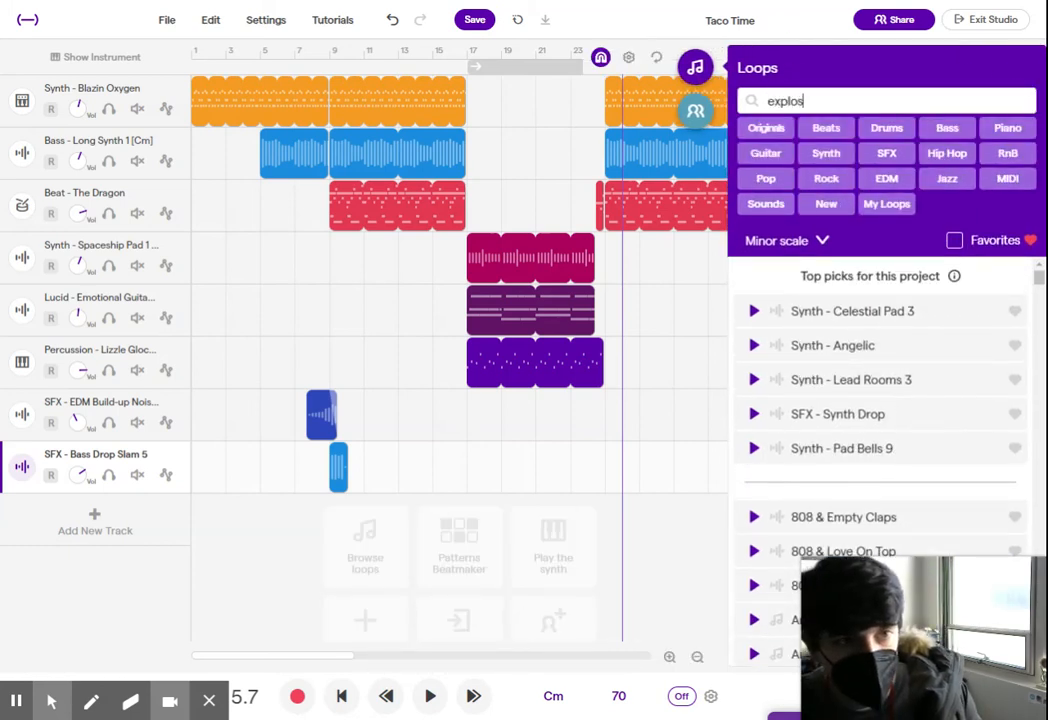
{"action": "key", "text": "Return"}
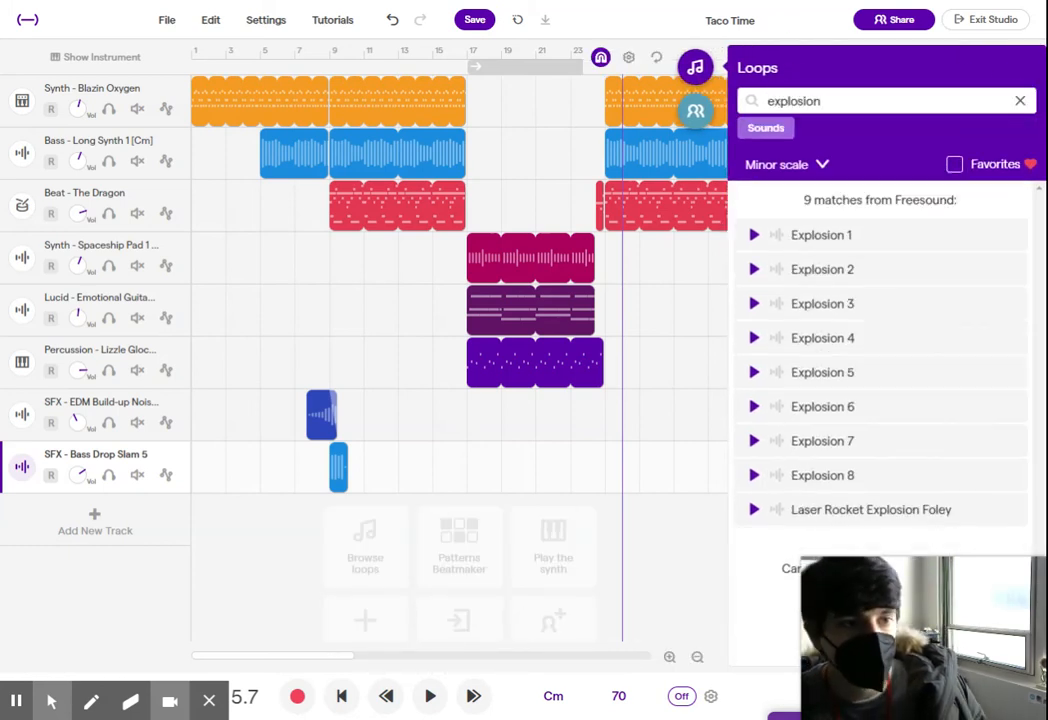
{"action": "left_click", "coordinate": [755, 476]}
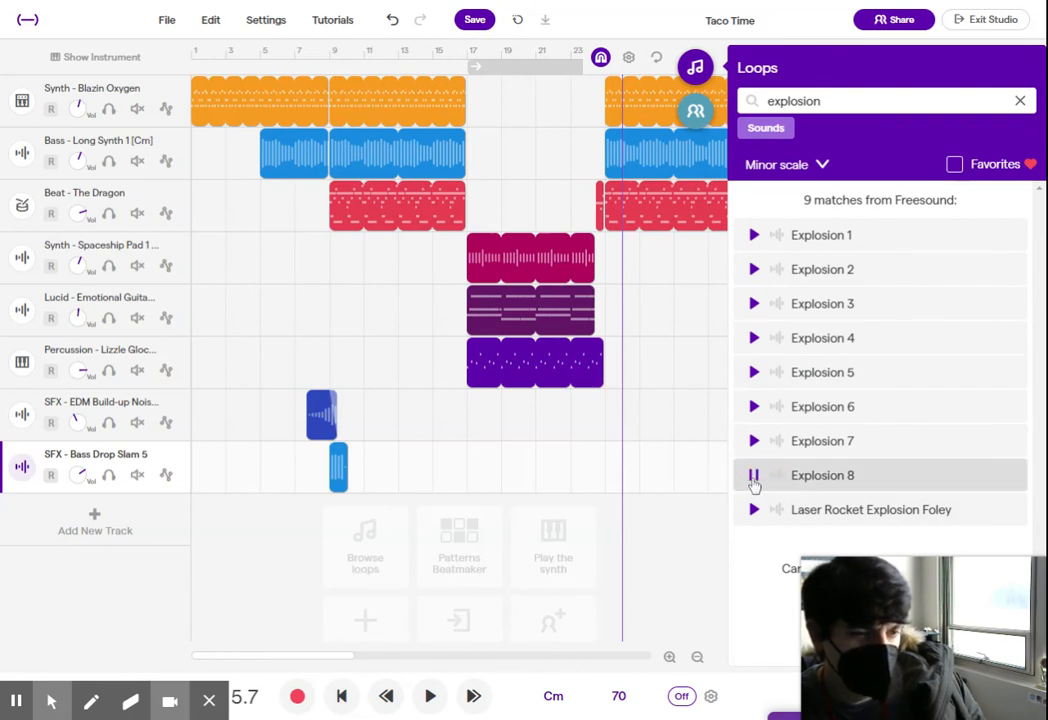
{"action": "left_click", "coordinate": [755, 373]}
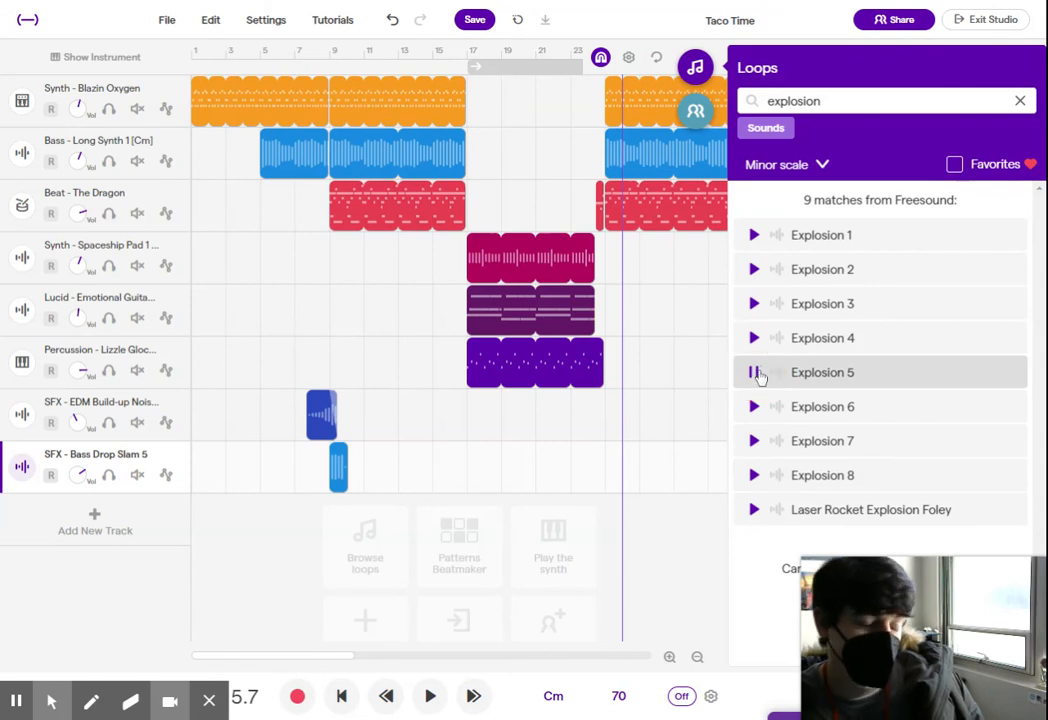
{"action": "left_click", "coordinate": [755, 305]}
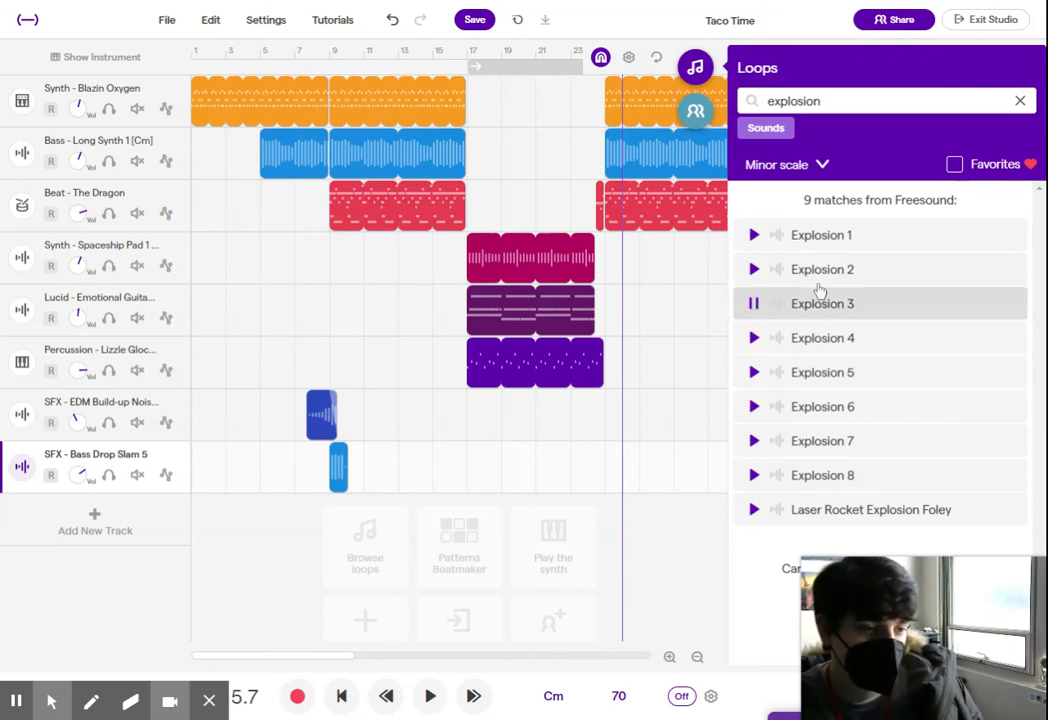
{"action": "left_click", "coordinate": [755, 236]}
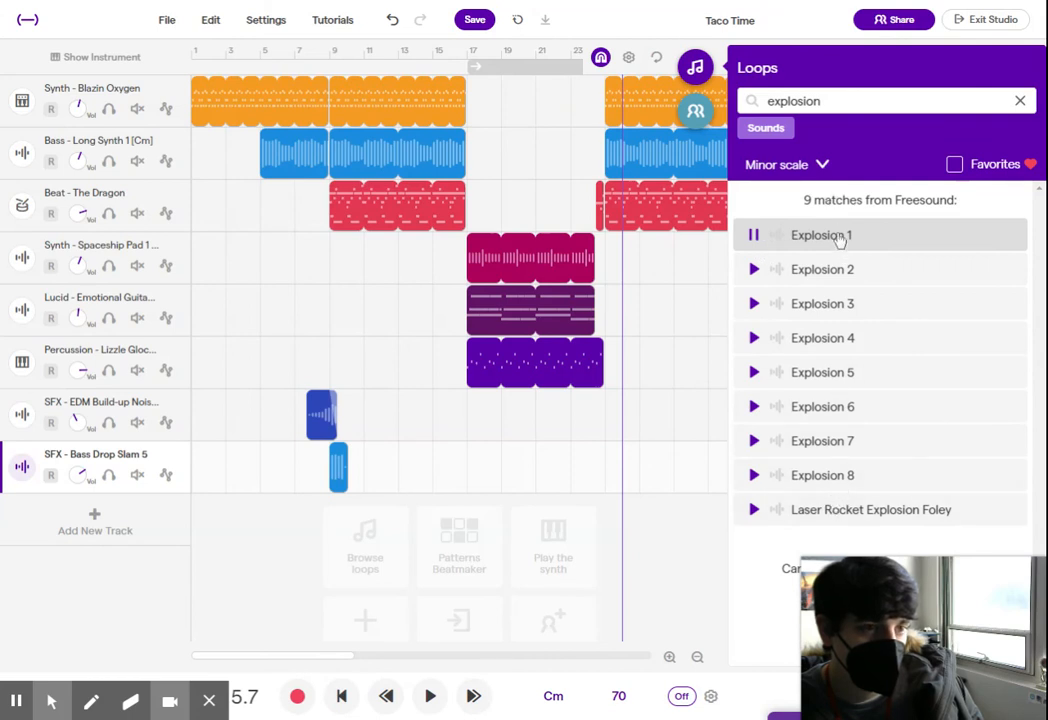
- Place Explosion 1 at bar 25 on the Bass Drop Slam 5 track and again on a new track of its own
{"action": "left_click_drag", "start_coordinate": [790, 236], "coordinate": [631, 466]}
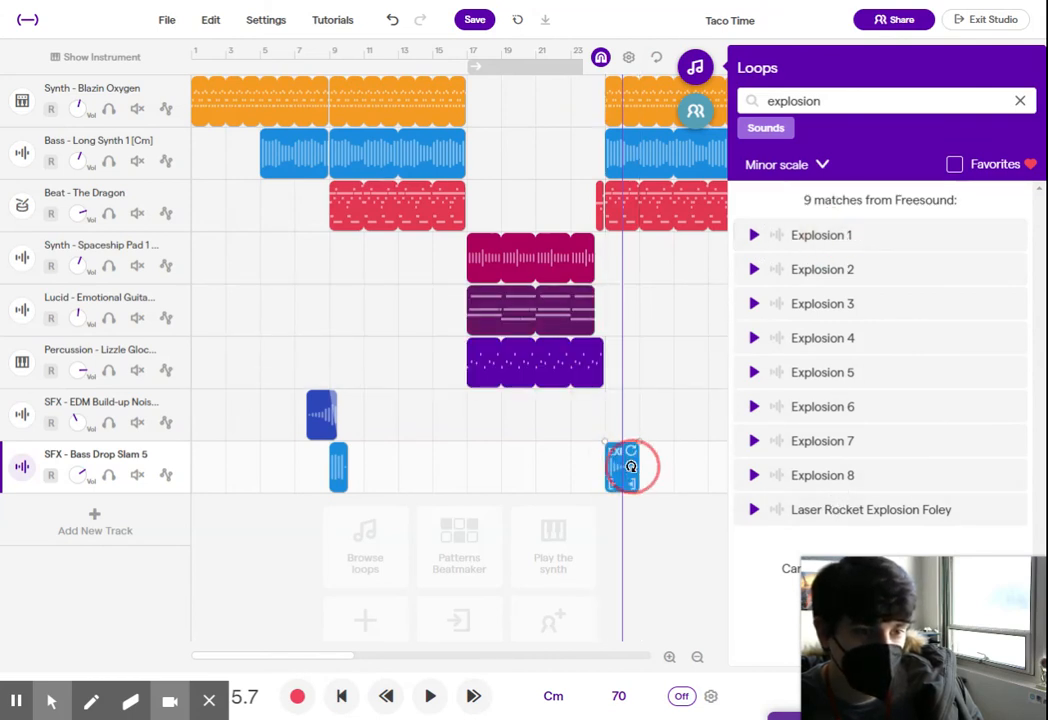
{"action": "left_click", "coordinate": [888, 238]}
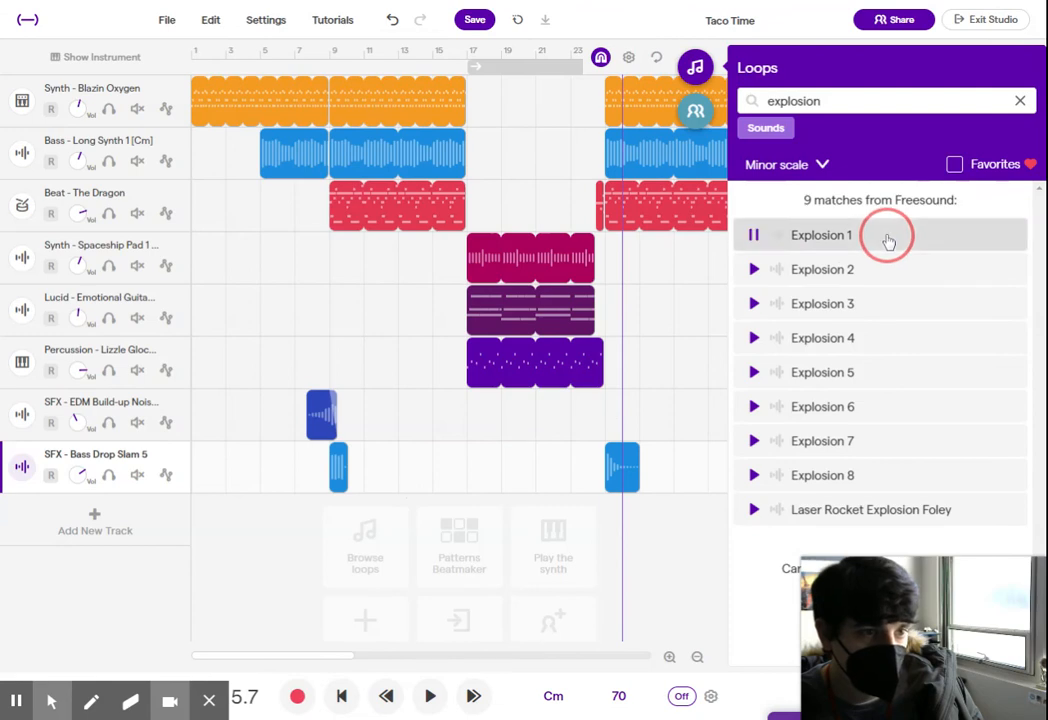
{"action": "left_click_drag", "start_coordinate": [888, 240], "coordinate": [631, 482]}
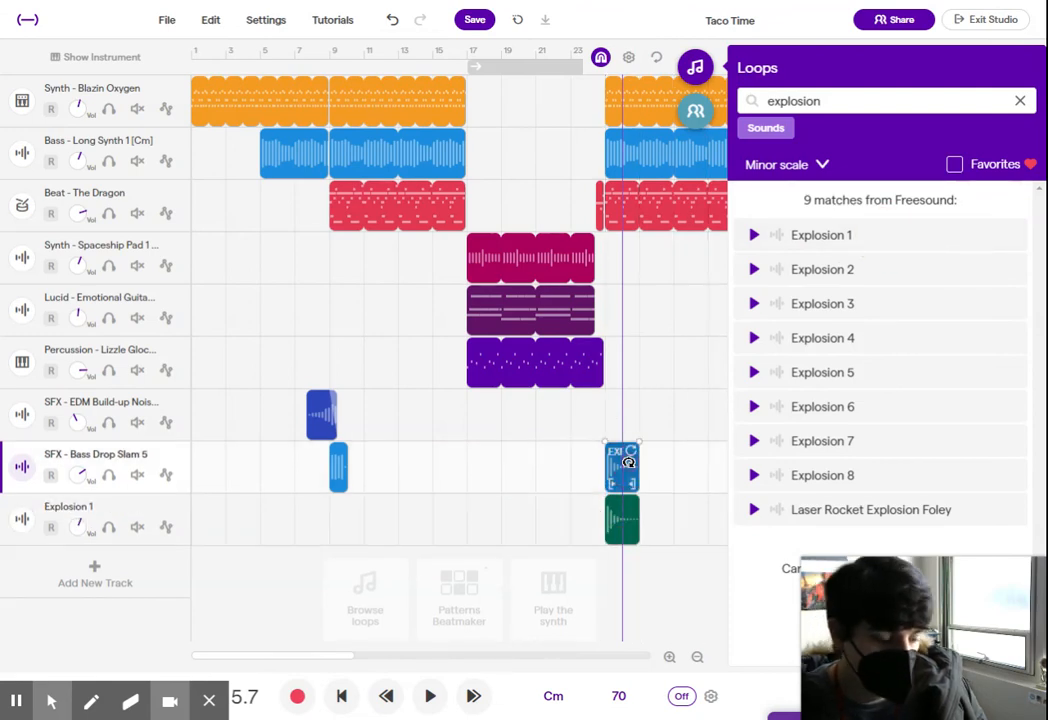
- Delete the Explosion 1 copy on the Bass Drop Slam 5 track and align the remaining Explosion 1 clip with bar 25
{"action": "key", "text": "Delete"}
{"action": "scroll", "coordinate": [624, 539], "scroll_direction": "up", "scroll_amount": 5}
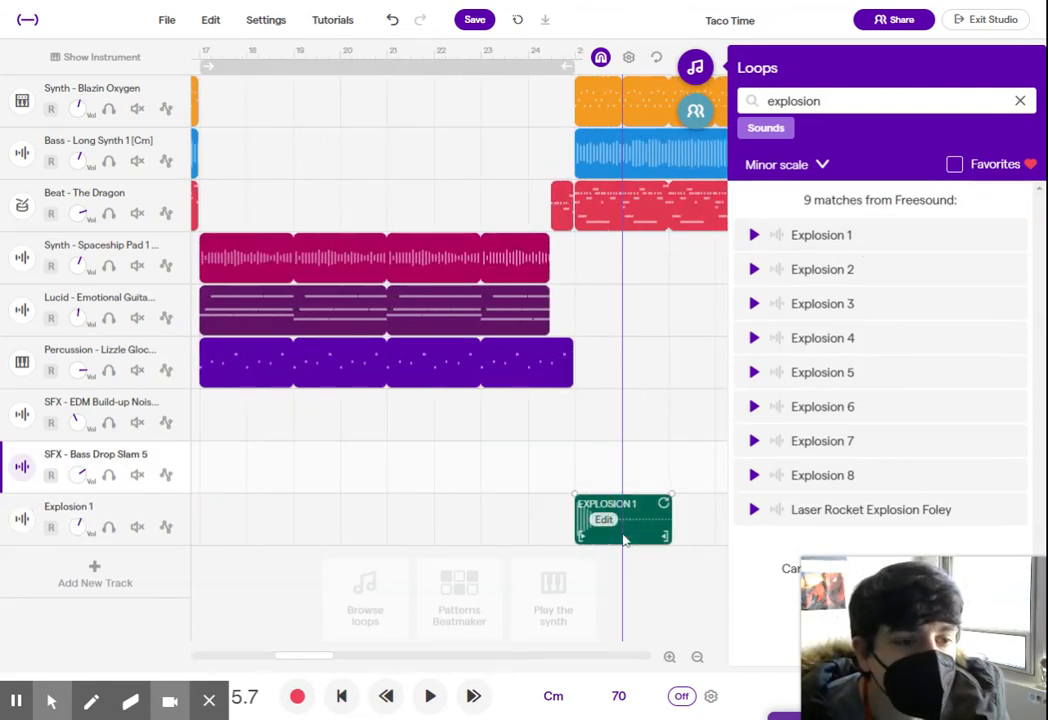
{"action": "scroll", "coordinate": [620, 538], "scroll_direction": "up", "scroll_amount": 3}
{"action": "mouse_move", "coordinate": [616, 528]}
{"action": "left_mouse_down"}
{"action": "mouse_move", "coordinate": [641, 521]}
{"action": "mouse_move", "coordinate": [602, 532]}
{"action": "left_mouse_up"}
{"action": "scroll", "coordinate": [551, 538], "scroll_direction": "up", "scroll_amount": 1}
- Play the transition from bar 24 into the explosion at bar 25 and close the loop library
{"action": "left_click", "coordinate": [427, 60]}
{"action": "key", "text": "space"}
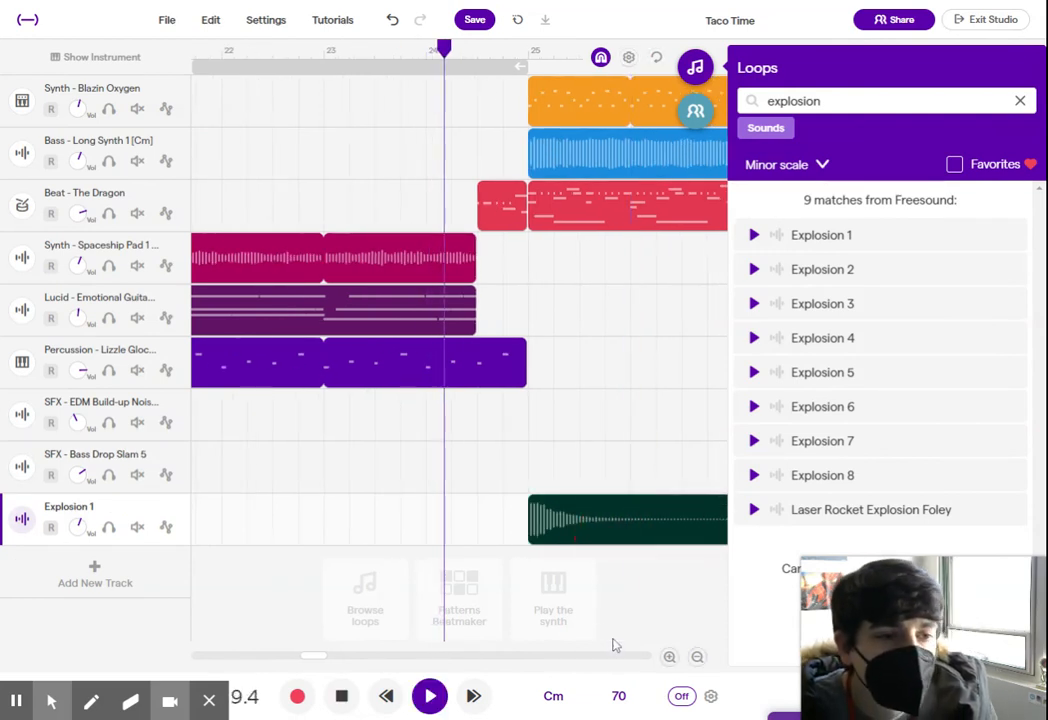
{"action": "left_click", "coordinate": [695, 68]}
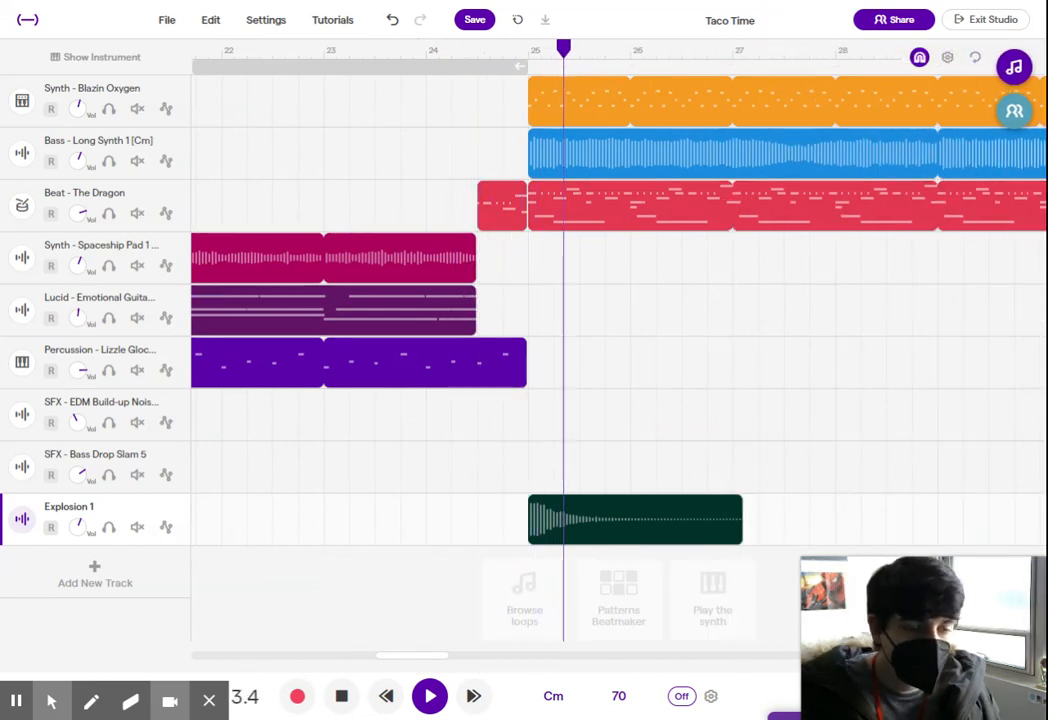
{"action": "left_click", "coordinate": [341, 696]}
- Extend the Synth - Blazin Oxygen part from bar 33 to bar 41 as a separate clip
{"action": "scroll", "coordinate": [448, 380], "scroll_direction": "down", "scroll_amount": 2}
{"action": "scroll", "coordinate": [448, 380], "scroll_direction": "down", "scroll_amount": 2}
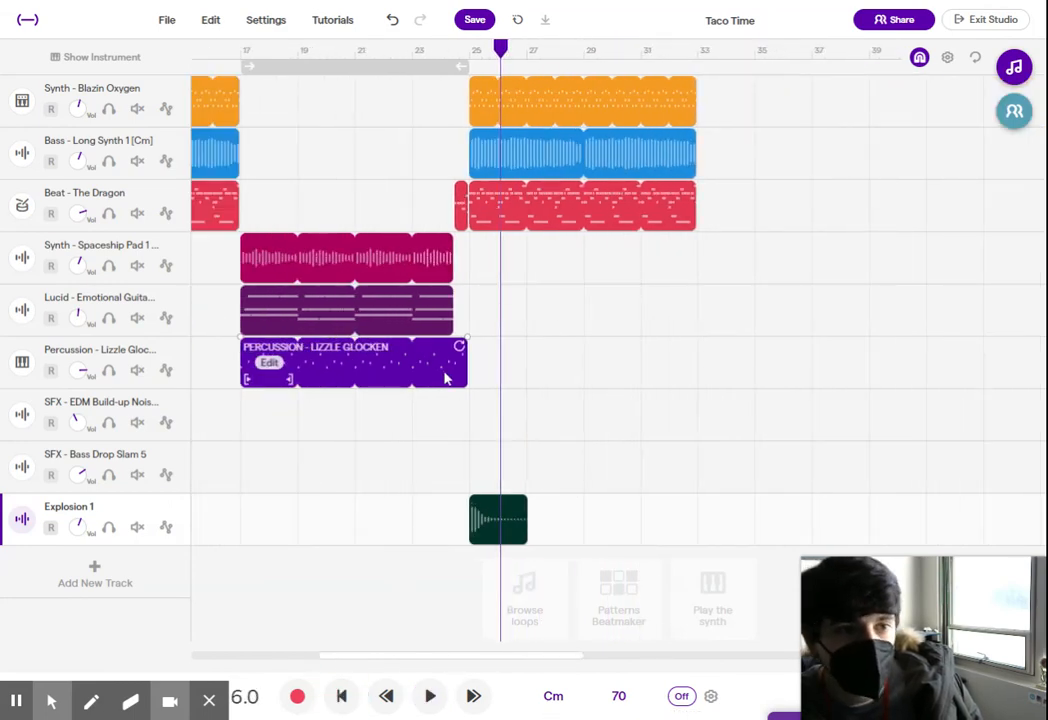
{"action": "scroll", "coordinate": [446, 378], "scroll_direction": "up", "scroll_amount": 1}
{"action": "left_click_drag", "start_coordinate": [808, 97], "coordinate": [784, 152]}
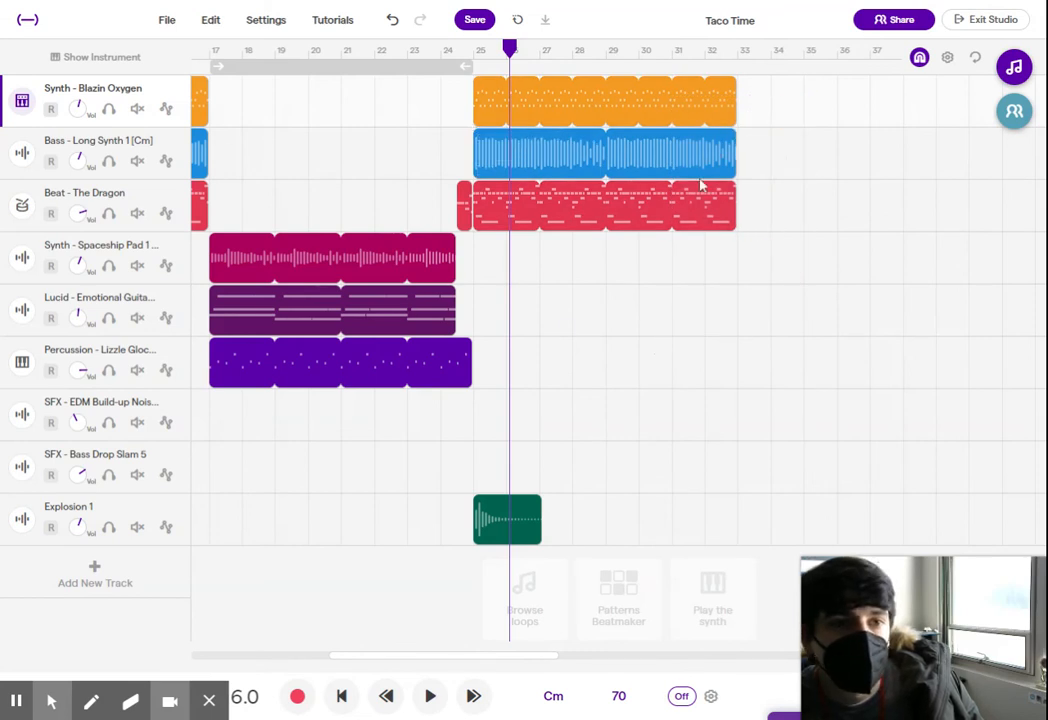
{"action": "left_click", "coordinate": [707, 57]}
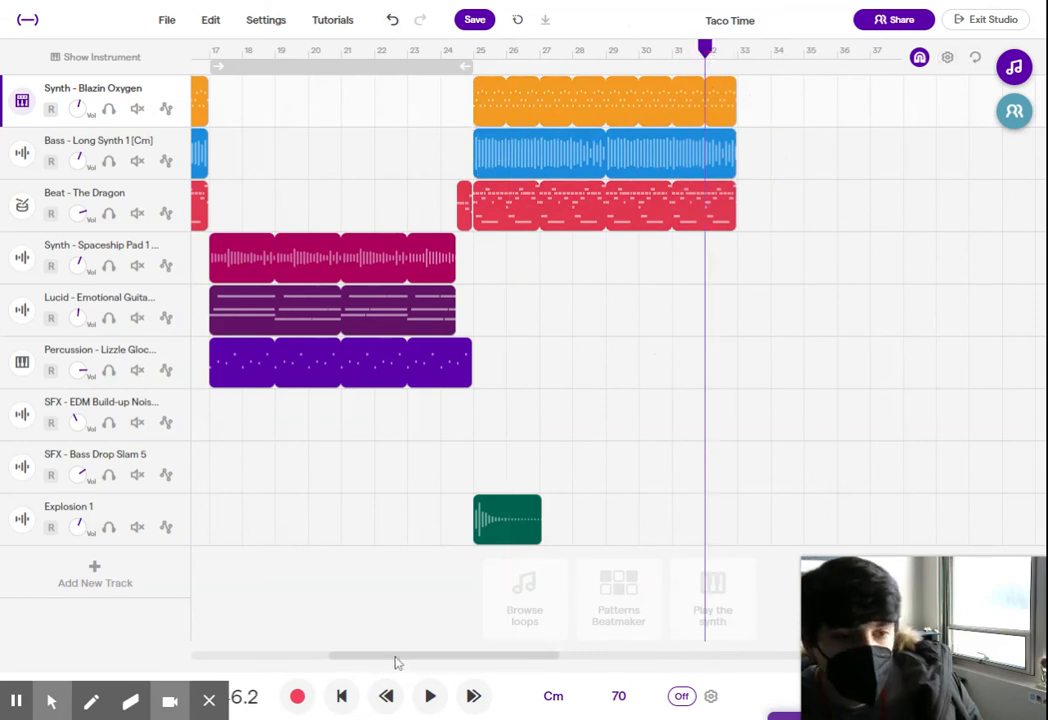
{"action": "left_click_drag", "start_coordinate": [395, 656], "coordinate": [443, 657]}
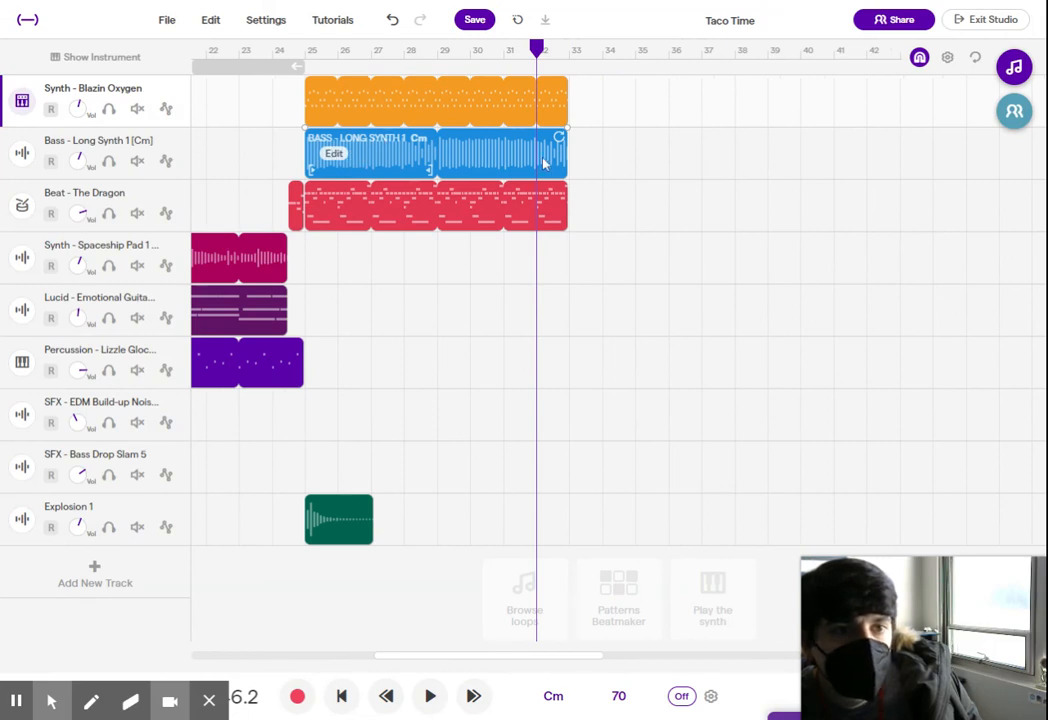
{"action": "left_click", "coordinate": [568, 47]}
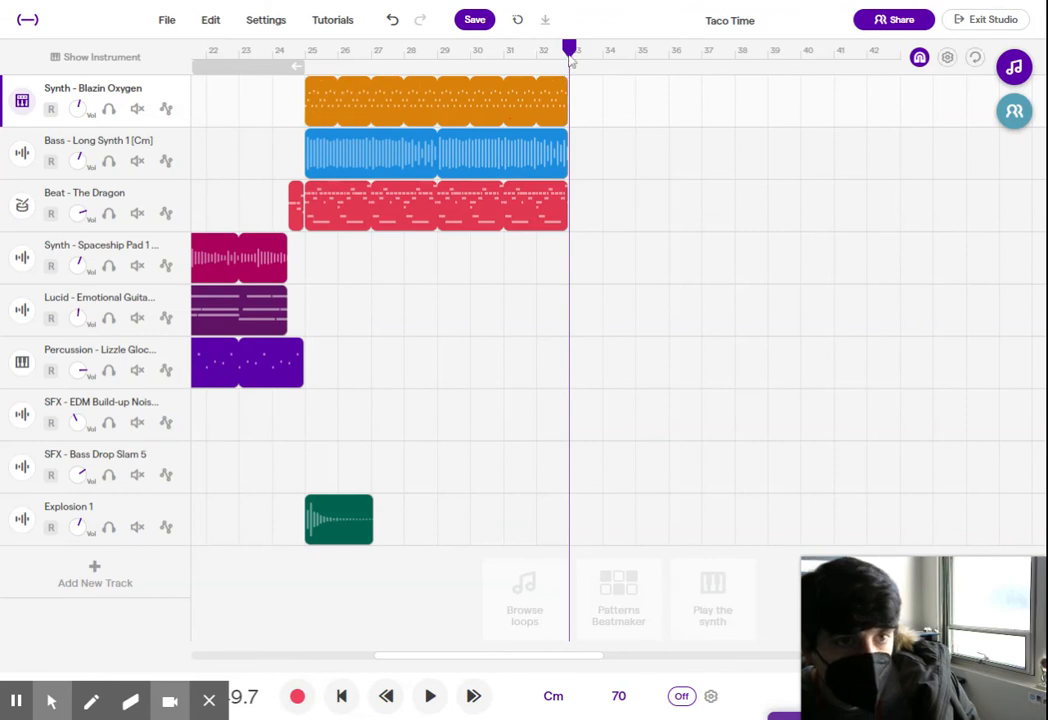
{"action": "left_click_drag", "start_coordinate": [559, 85], "coordinate": [835, 100]}
- Split the last Blazin Oxygen clip at bar 37, delete the remainder, and fade out the bar 33–37 part
{"action": "left_click", "coordinate": [701, 50]}
{"action": "left_click", "coordinate": [722, 106]}
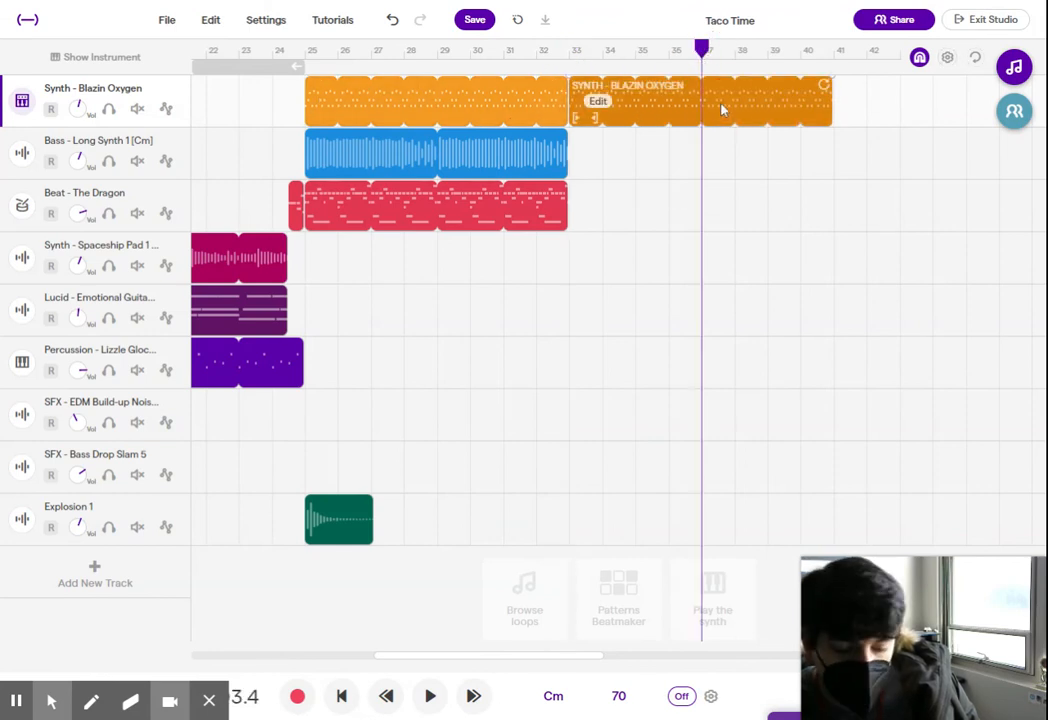
{"action": "key", "text": "ctrl+e"}
{"action": "left_click", "coordinate": [792, 104]}
{"action": "key", "text": "Delete"}
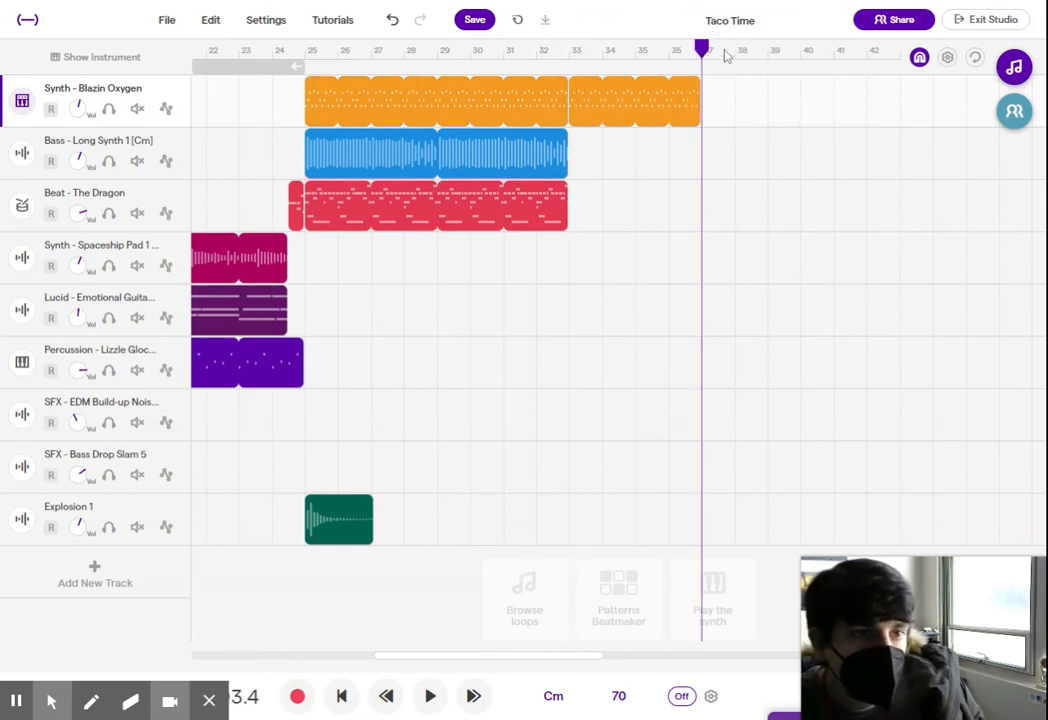
{"action": "left_click_drag", "start_coordinate": [699, 77], "coordinate": [574, 80]}
- Search the loop library for "eating" and preview Eating Apple and Eating Chips 1
{"action": "left_click", "coordinate": [1018, 67]}
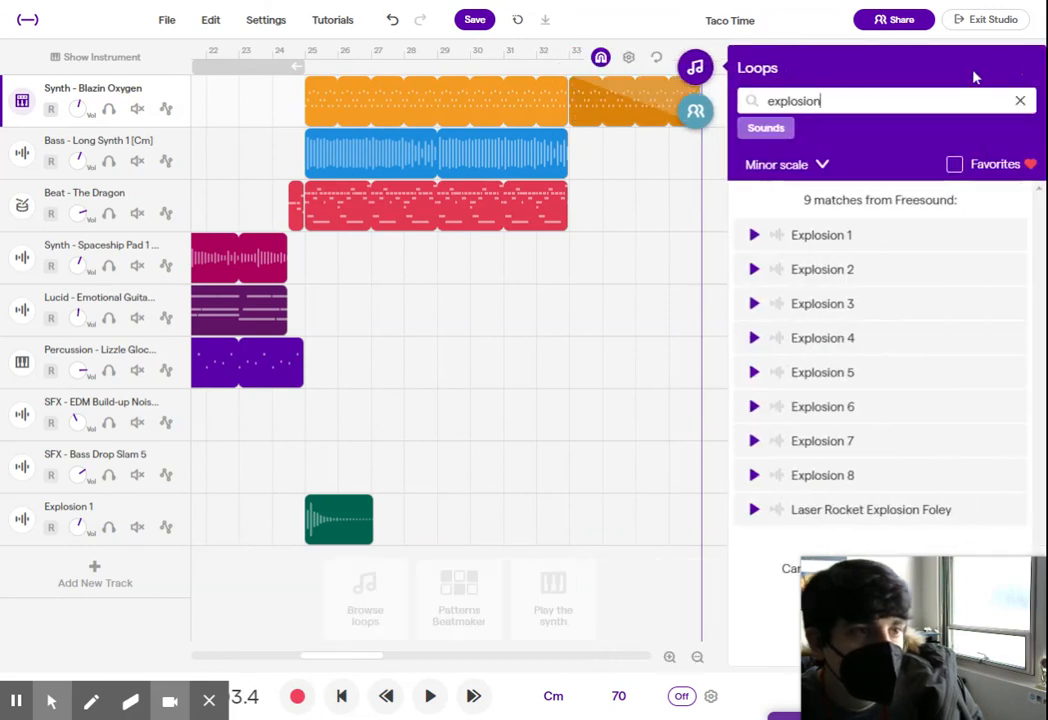
{"action": "left_click", "coordinate": [1020, 102]}
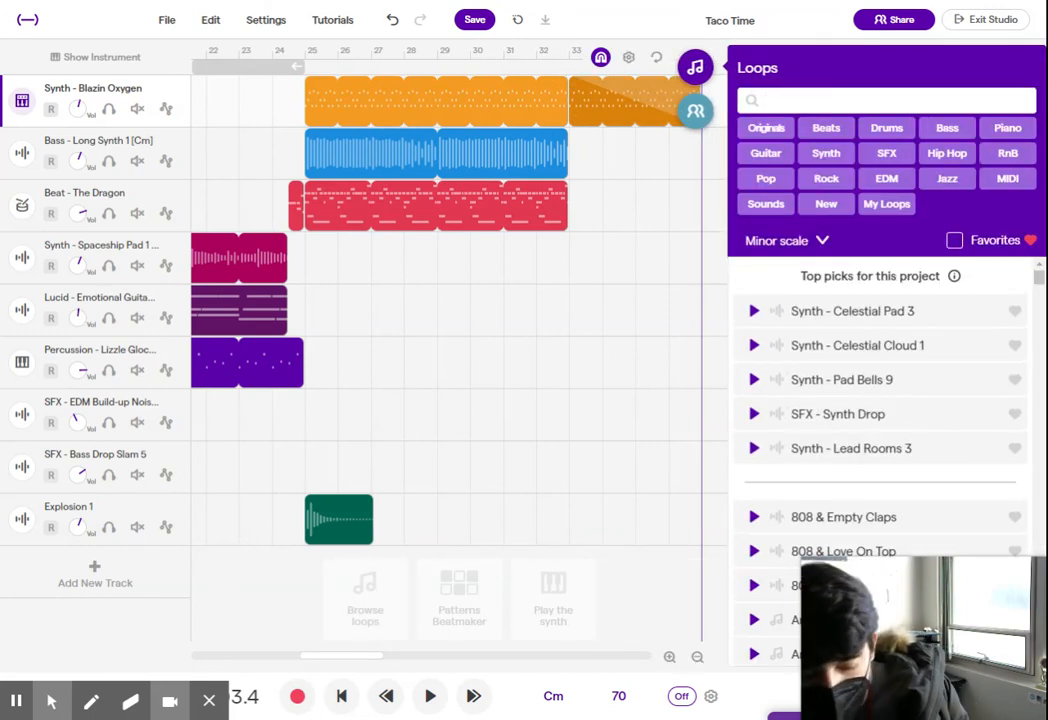
{"action": "key", "text": "Return"}
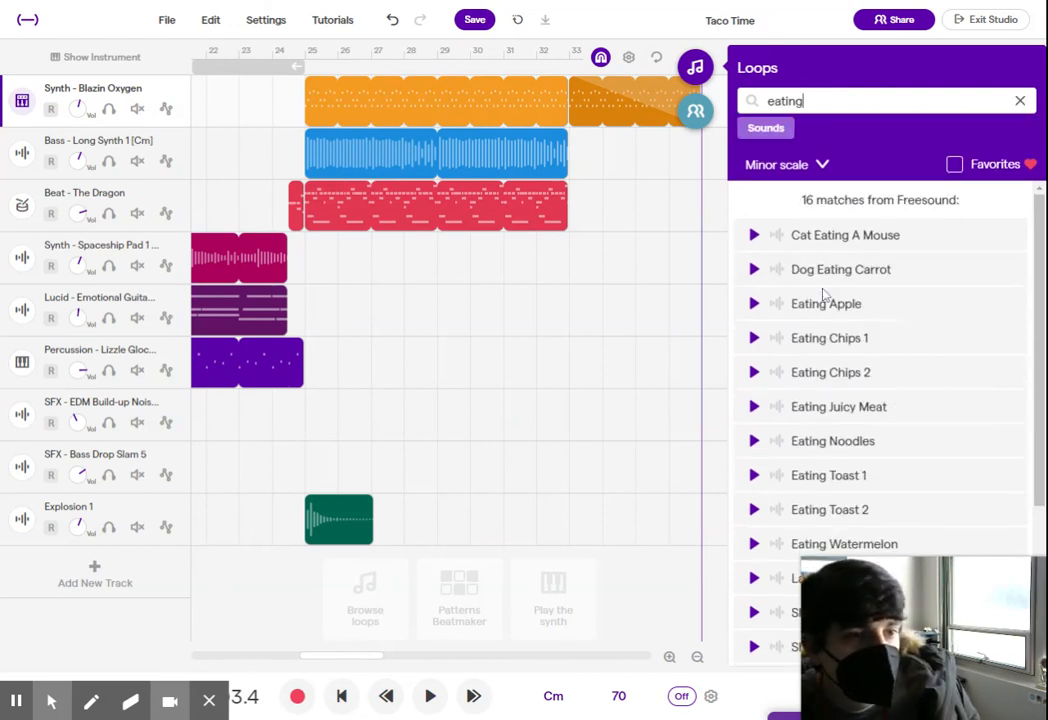
{"action": "left_click", "coordinate": [754, 304]}
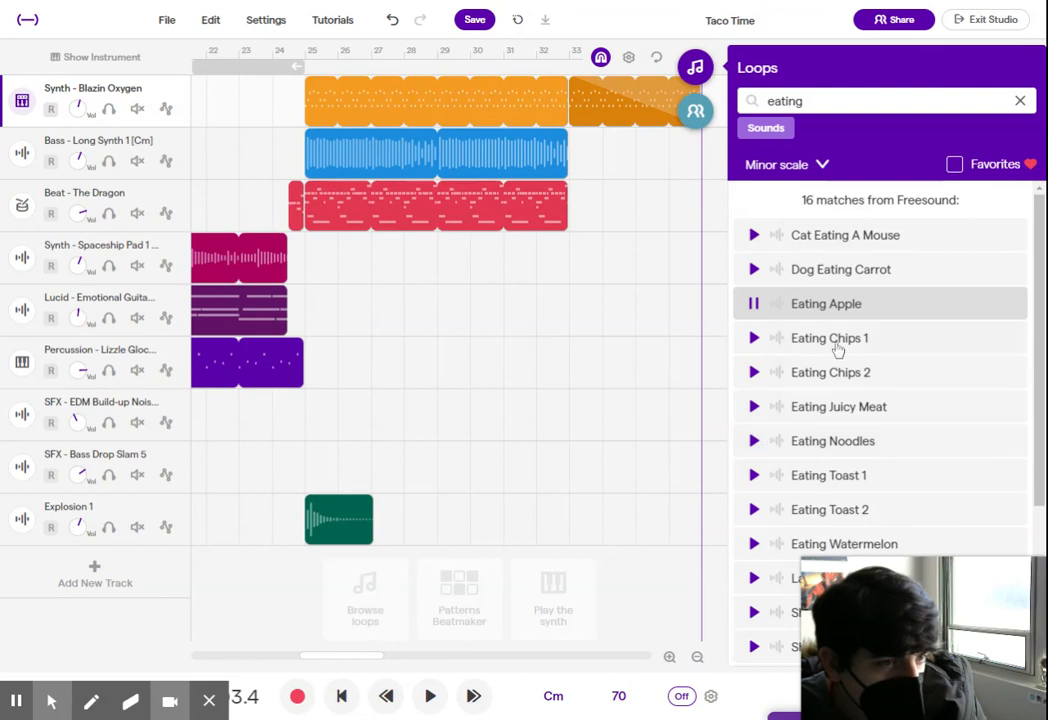
{"action": "left_click", "coordinate": [754, 340]}
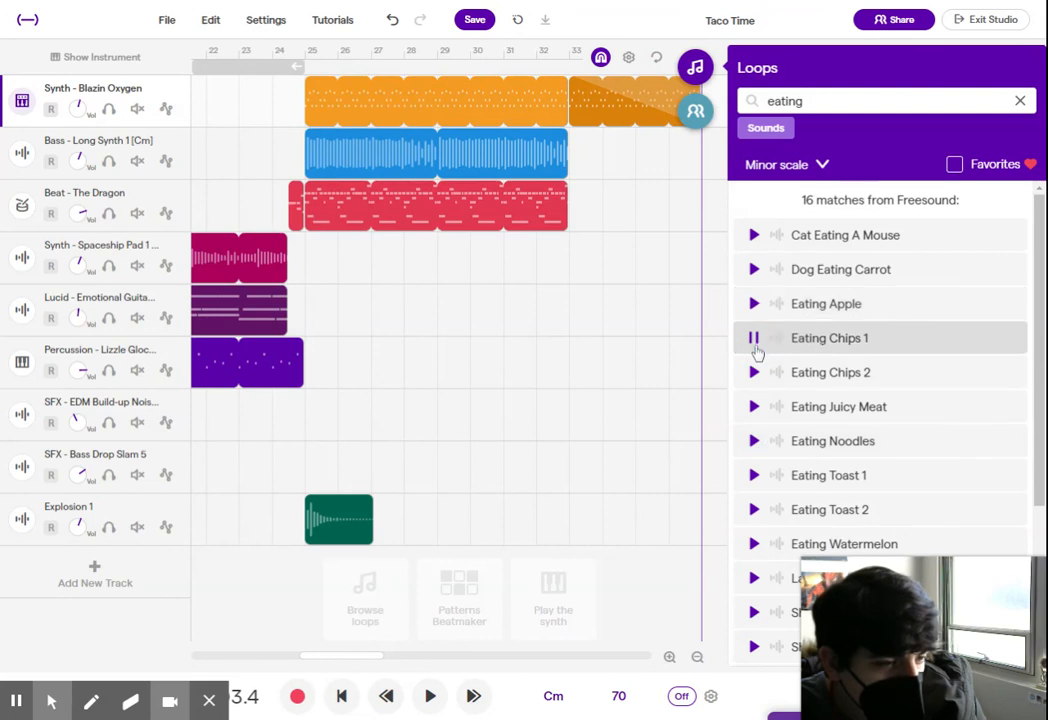
{"action": "scroll", "coordinate": [881, 430], "scroll_direction": "down", "scroll_amount": 3}
{"action": "scroll", "coordinate": [881, 430], "scroll_direction": "up", "scroll_amount": 3}
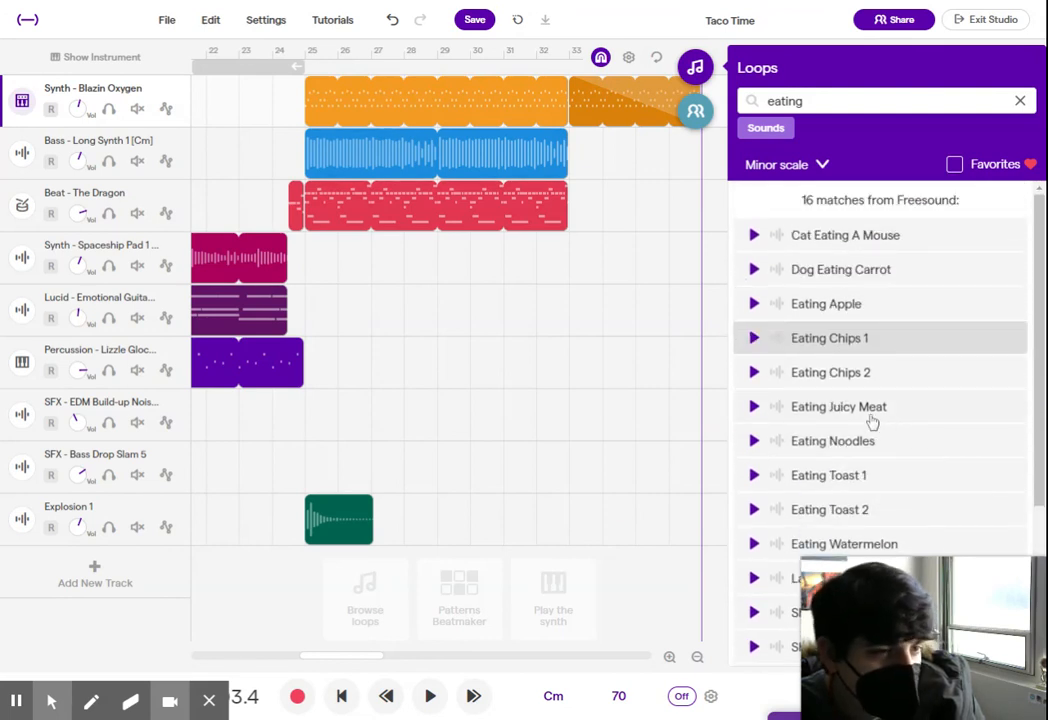
- Place Eating Chips 1 at bar 33 on a new track of its own
{"action": "left_click", "coordinate": [873, 346]}
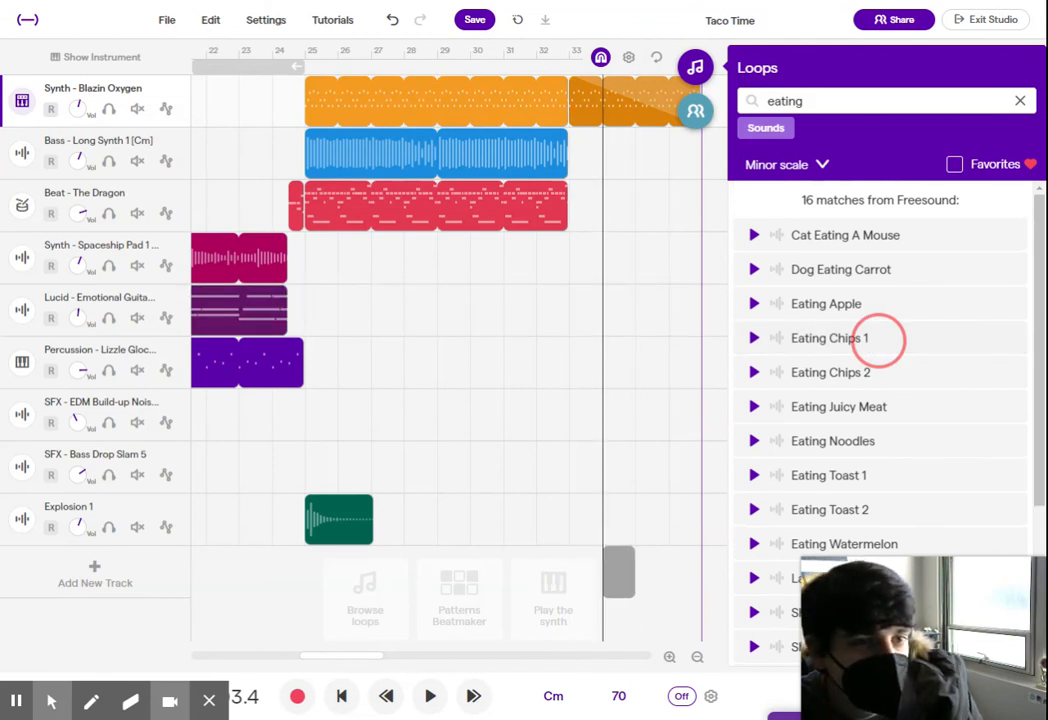
{"action": "left_click_drag", "start_coordinate": [880, 340], "coordinate": [596, 566]}
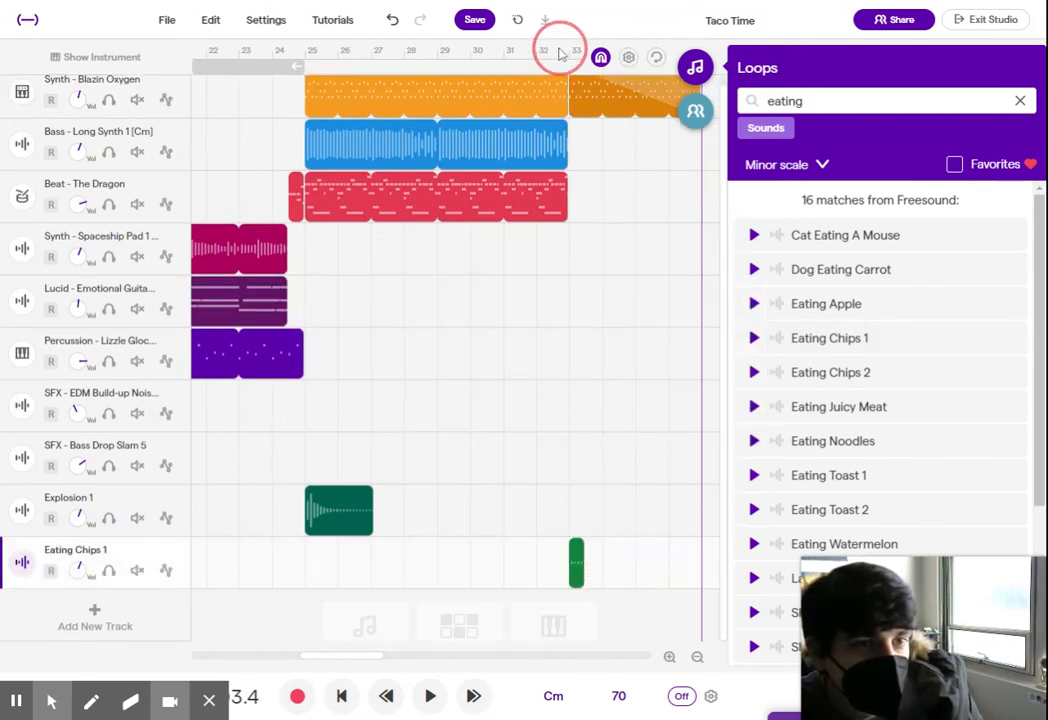
- Play the song's ending from shortly before bar 33 and move the Eating Chips 1 clip to bar 34
{"action": "left_click", "coordinate": [561, 55]}
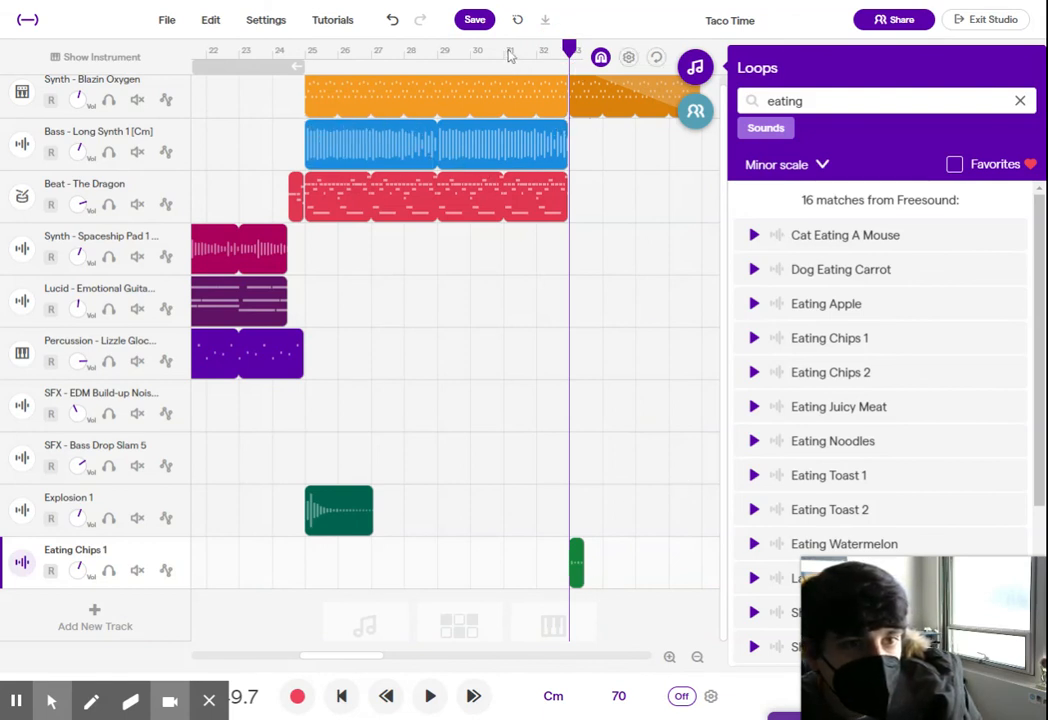
{"action": "left_click", "coordinate": [388, 697]}
{"action": "left_click", "coordinate": [697, 68]}
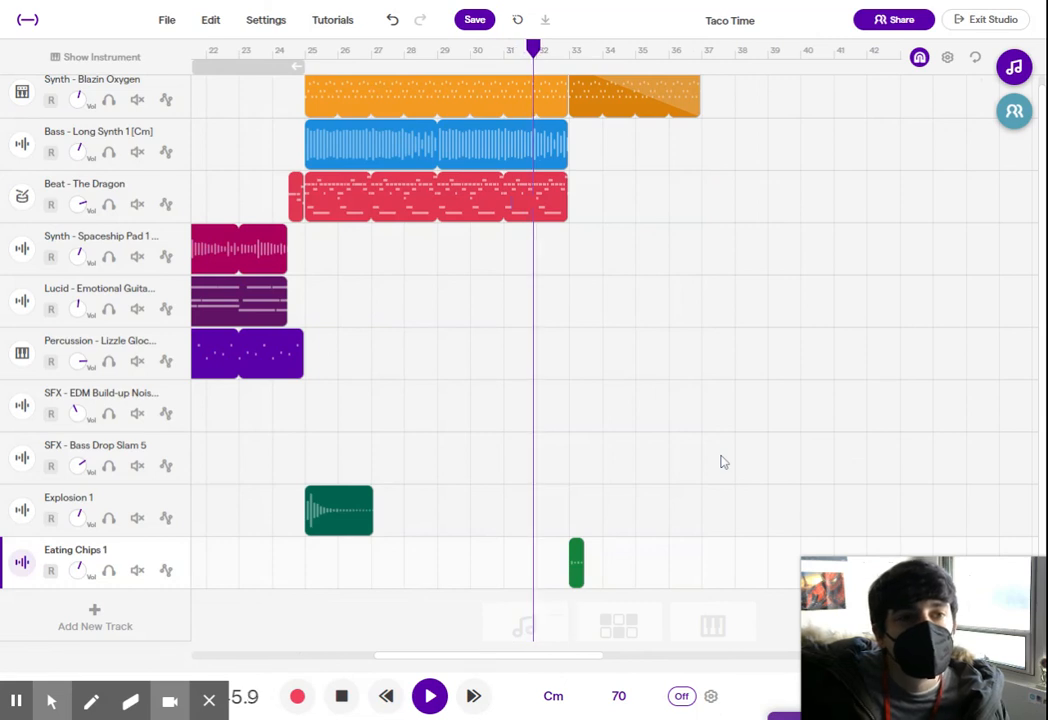
{"action": "left_click_drag", "start_coordinate": [580, 566], "coordinate": [616, 566]}
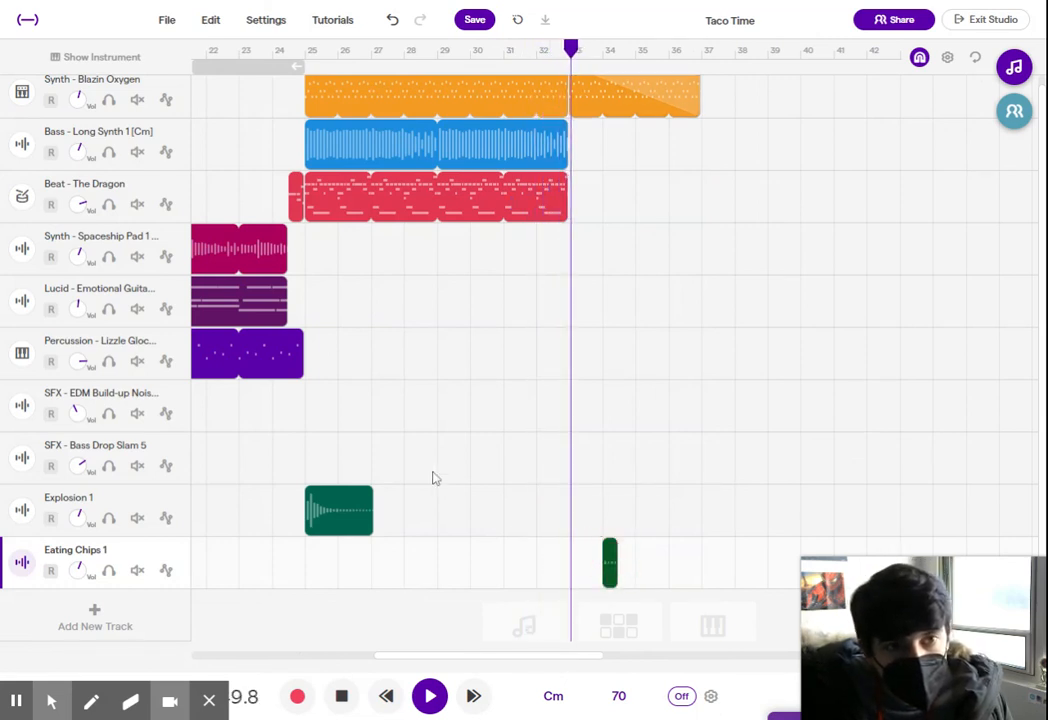